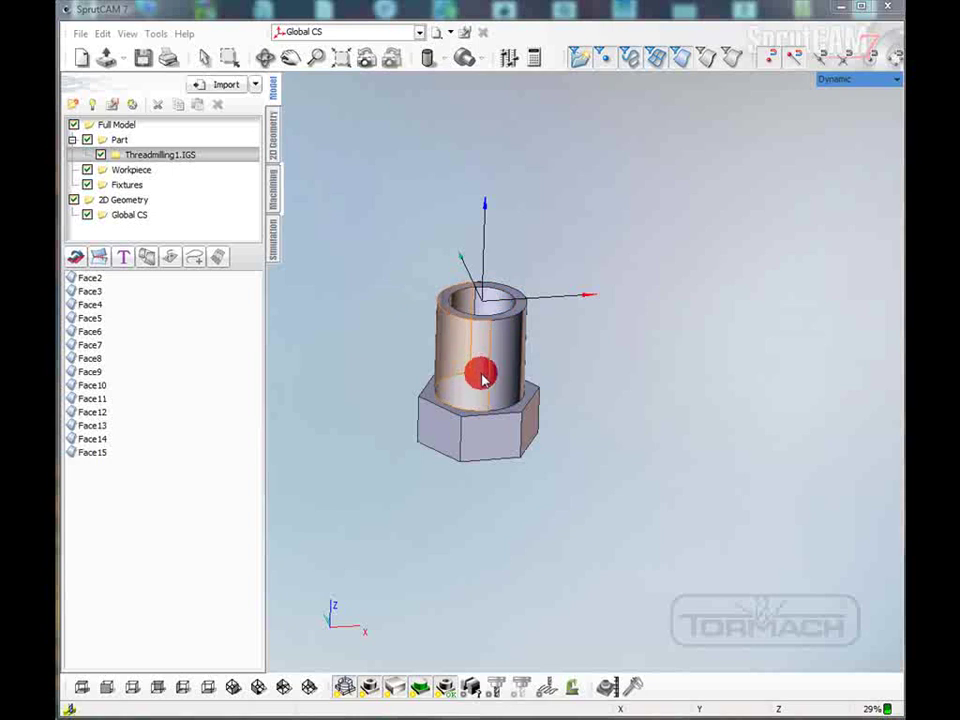
- Add a Tube primitive around the part as the machining workpiece, along the Z axis and centred on the box
{"action": "left_click", "coordinate": [360, 387]}
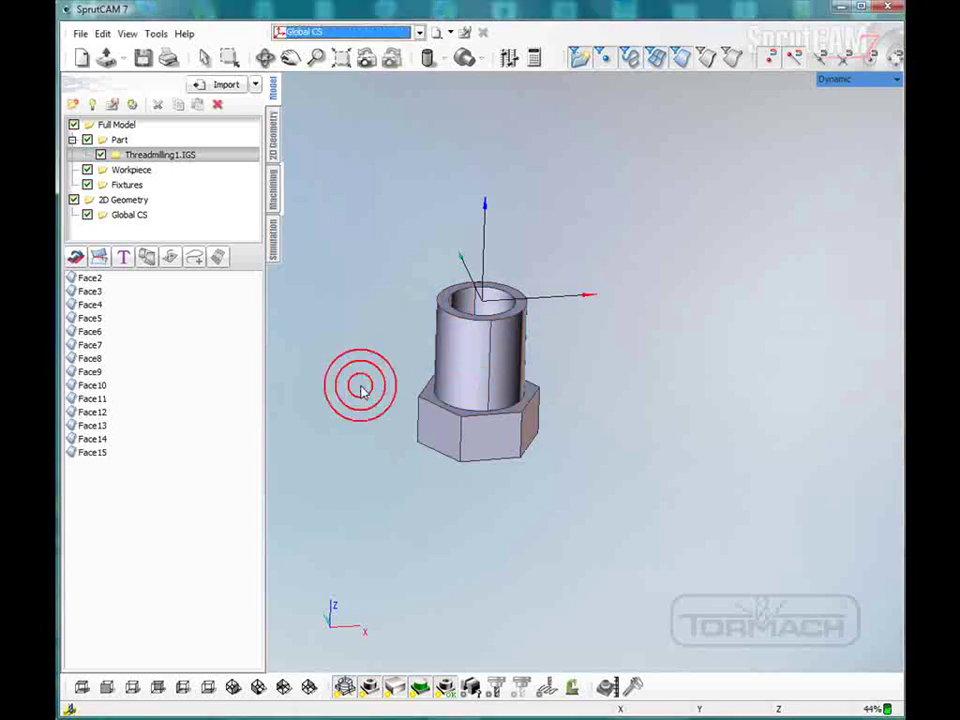
{"action": "scroll", "coordinate": [362, 389], "scroll_direction": "up", "scroll_amount": 5}
{"action": "scroll", "coordinate": [469, 413], "scroll_direction": "down", "scroll_amount": 1}
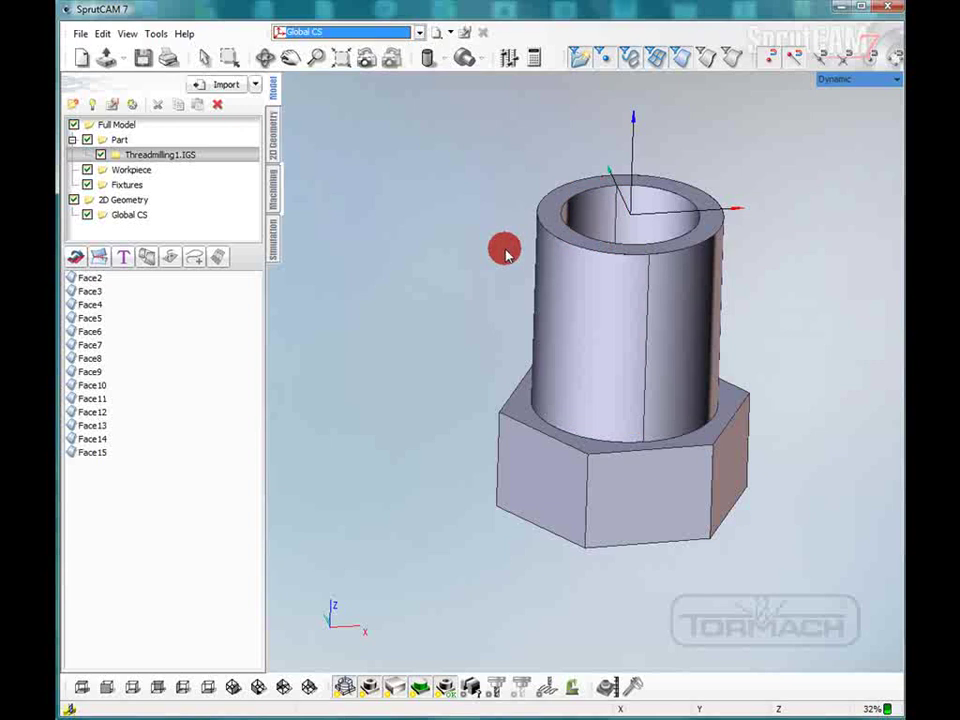
{"action": "left_click", "coordinate": [272, 190]}
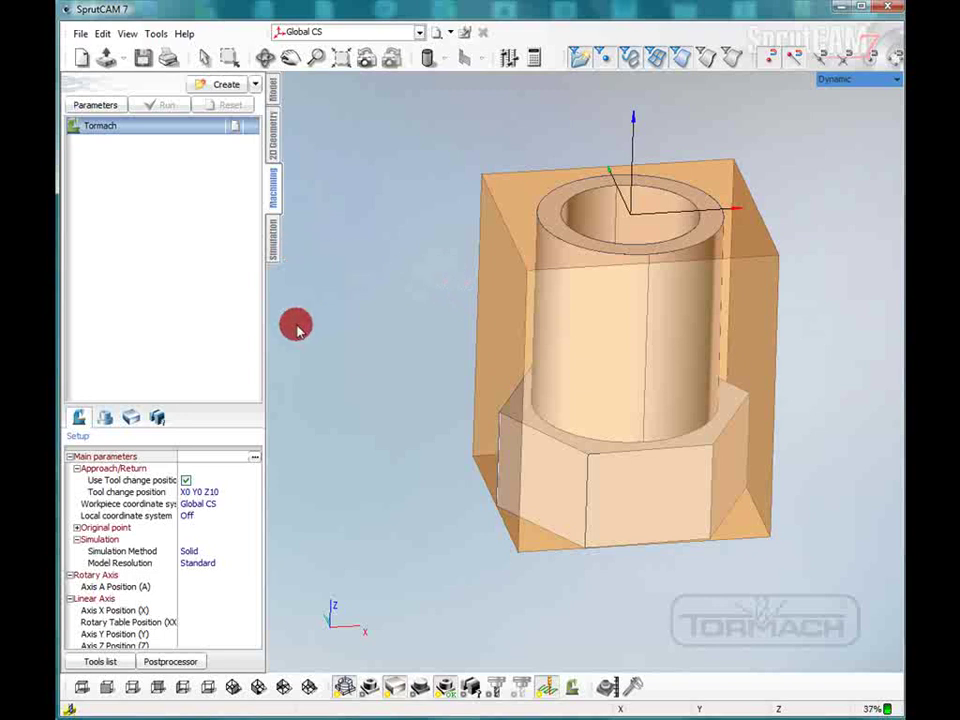
{"action": "left_click", "coordinate": [131, 416]}
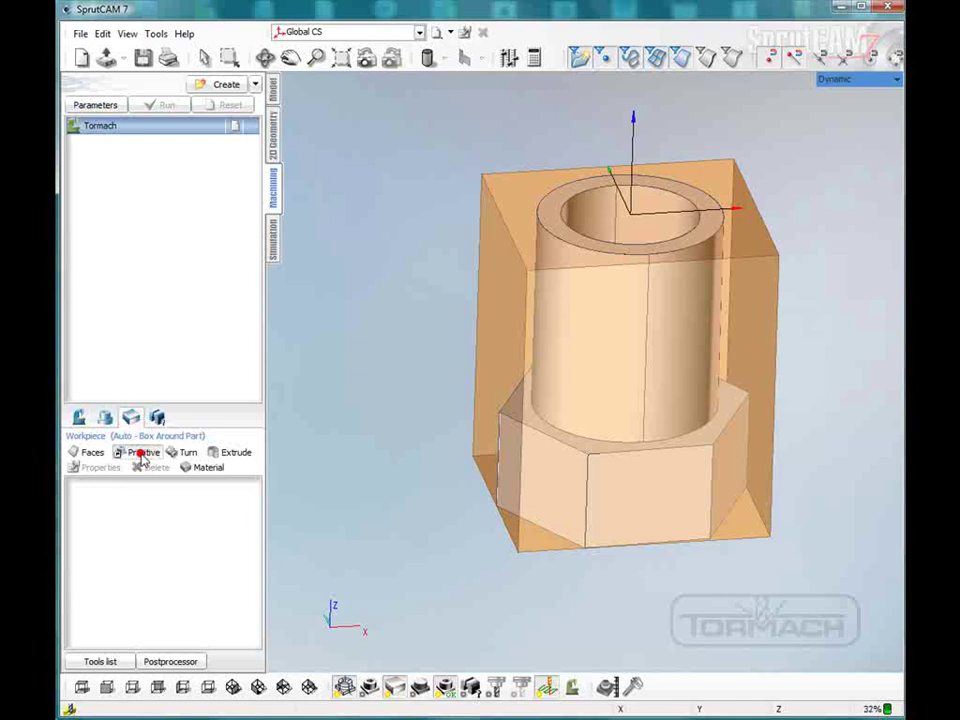
{"action": "left_click", "coordinate": [139, 452]}
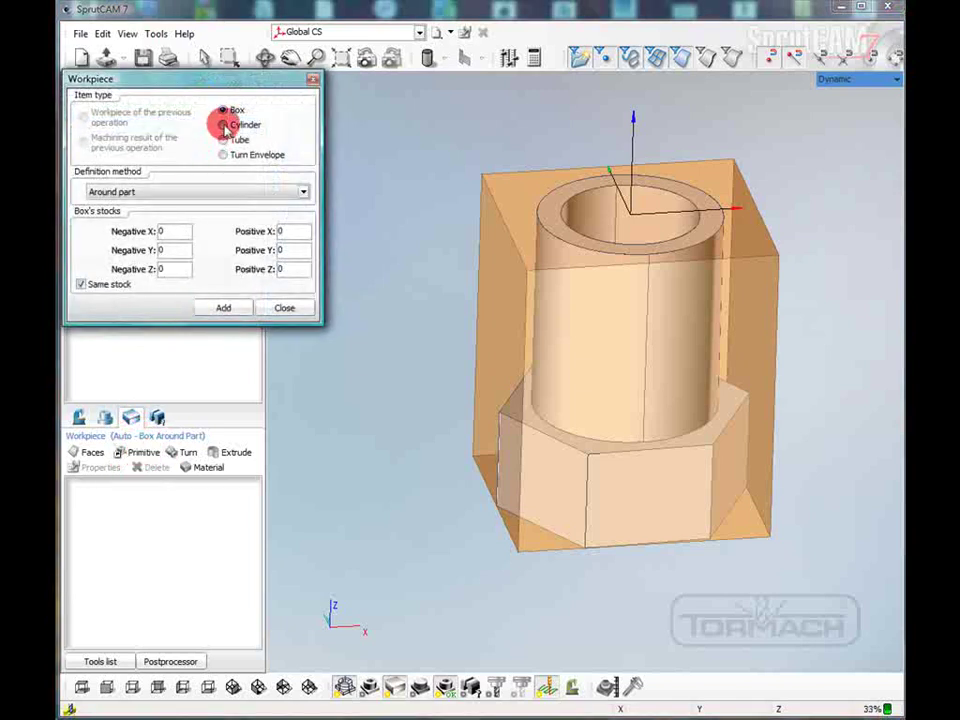
{"action": "left_click", "coordinate": [222, 139]}
{"action": "left_click", "coordinate": [165, 252]}
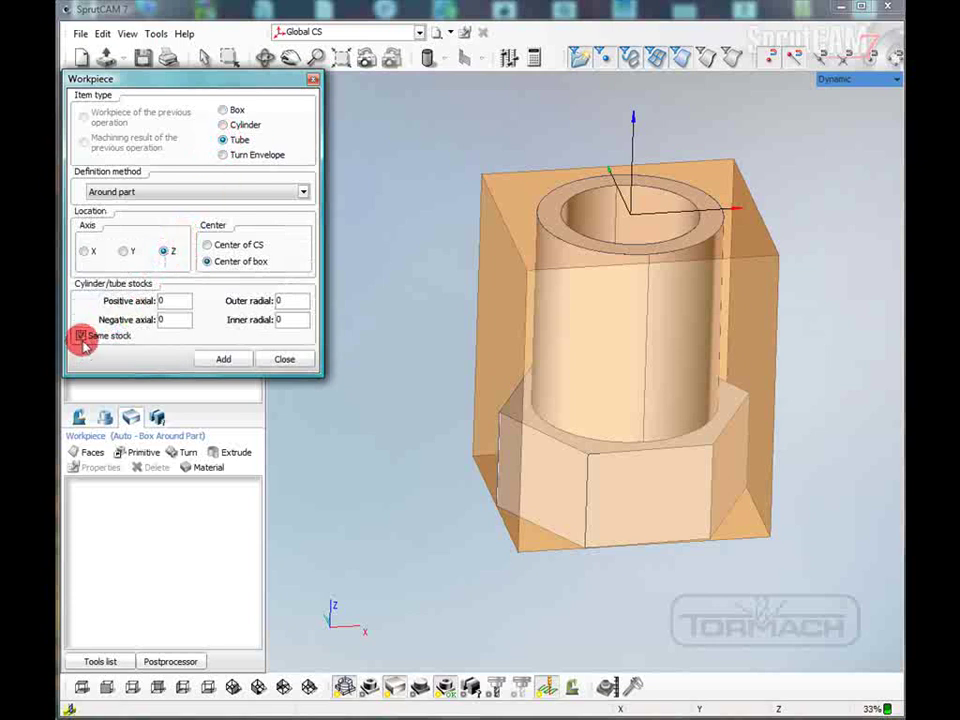
{"action": "left_click", "coordinate": [218, 357]}
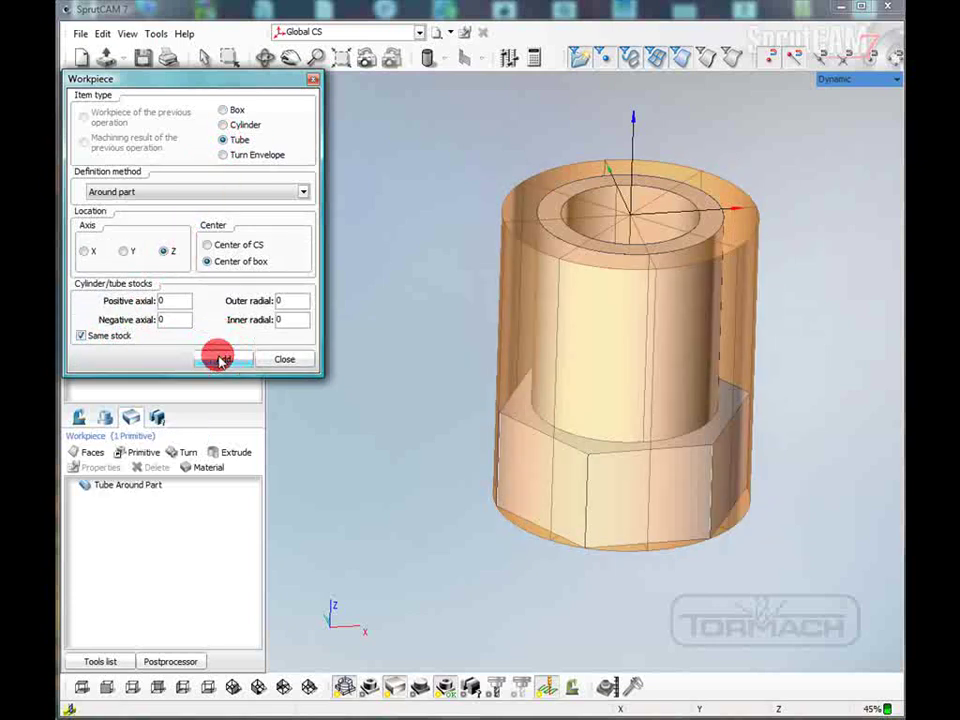
{"action": "left_click", "coordinate": [284, 361]}
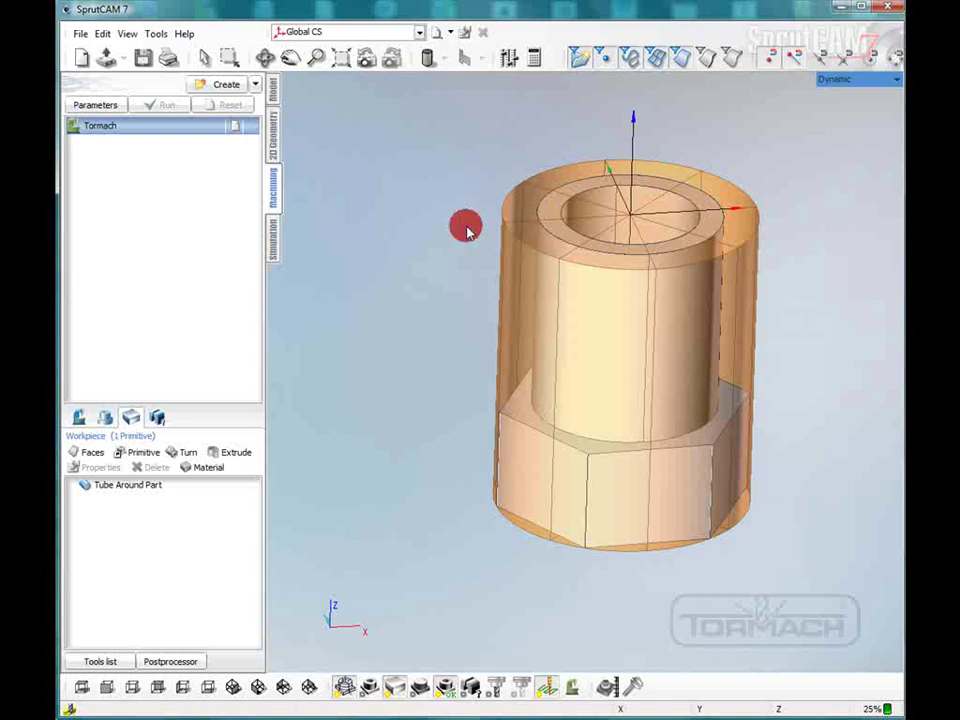
- Set the outer radial stock of the tube workpiece to -0.1
{"action": "double_click", "coordinate": [125, 488]}
{"action": "left_click_drag", "start_coordinate": [76, 122], "coordinate": [254, 176]}
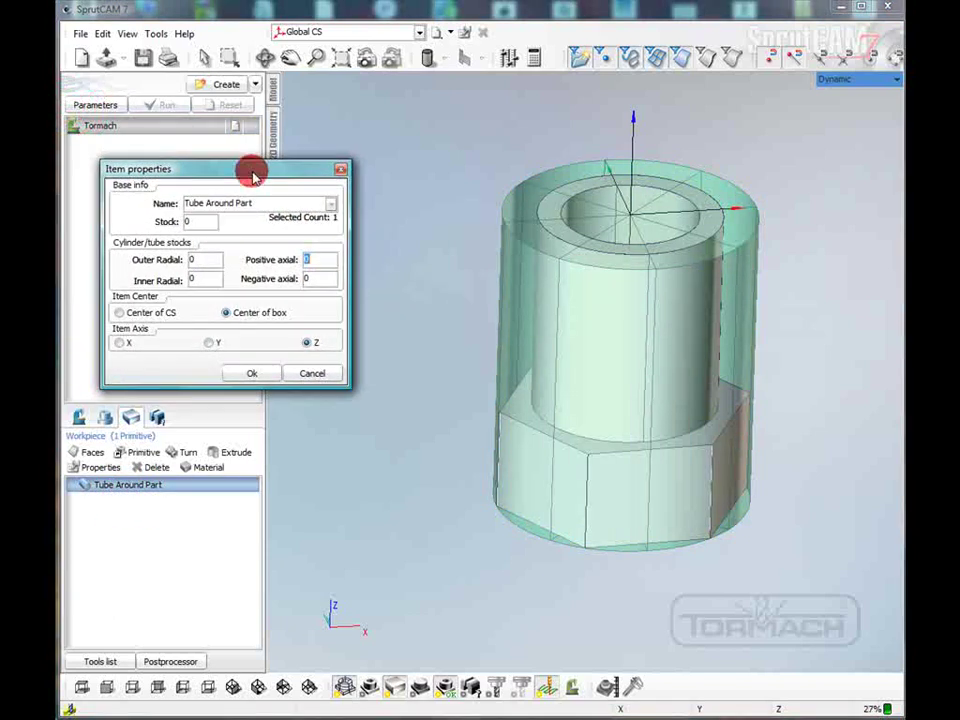
{"action": "left_click", "coordinate": [205, 259]}
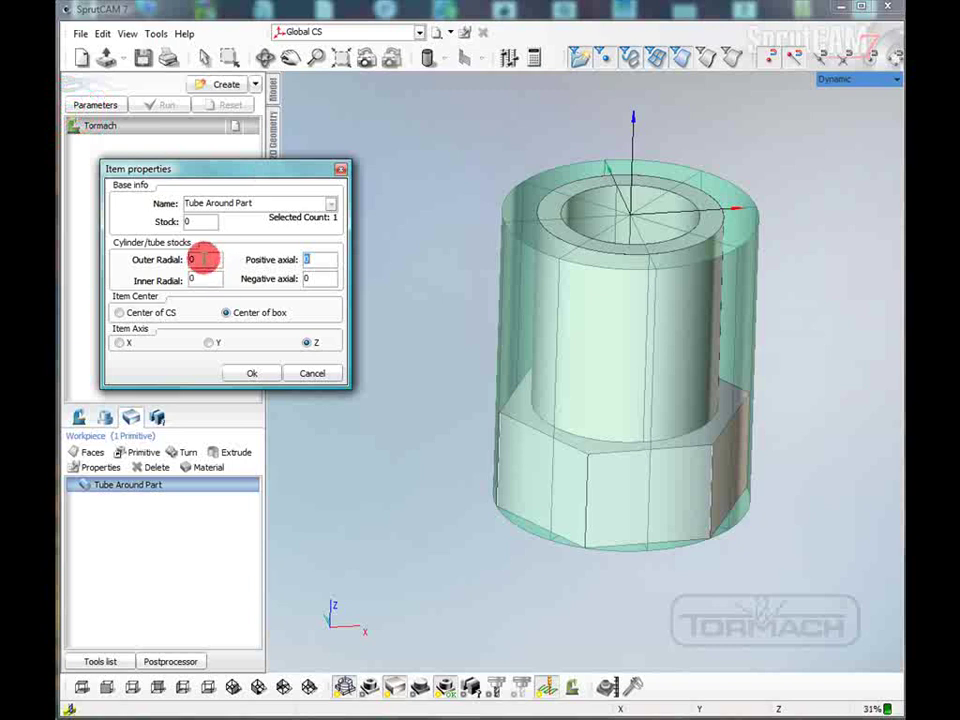
{"action": "left_click_drag", "start_coordinate": [204, 259], "coordinate": [167, 280]}
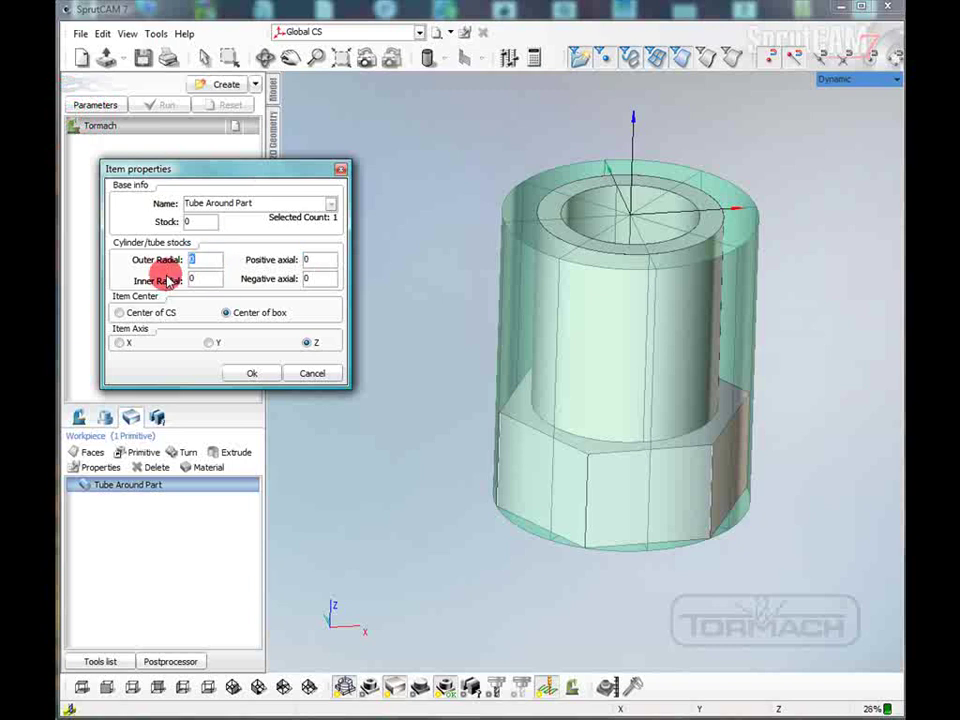
{"action": "type", "text": "-.1"}
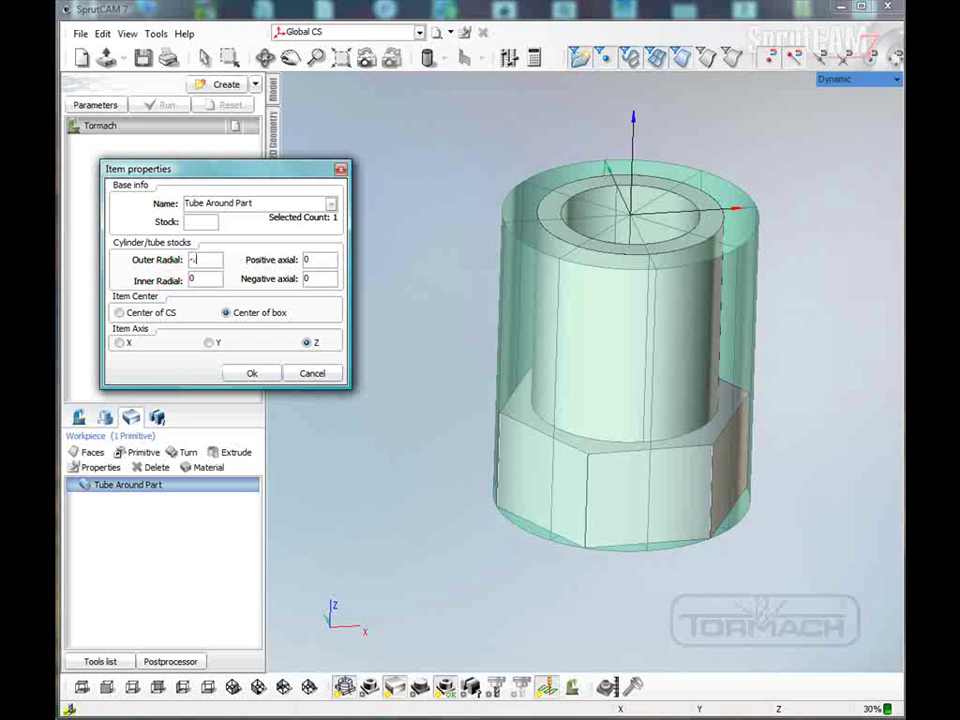
{"action": "left_click", "coordinate": [251, 373]}
{"action": "right_click_drag", "start_coordinate": [485, 288], "coordinate": [482, 358]}
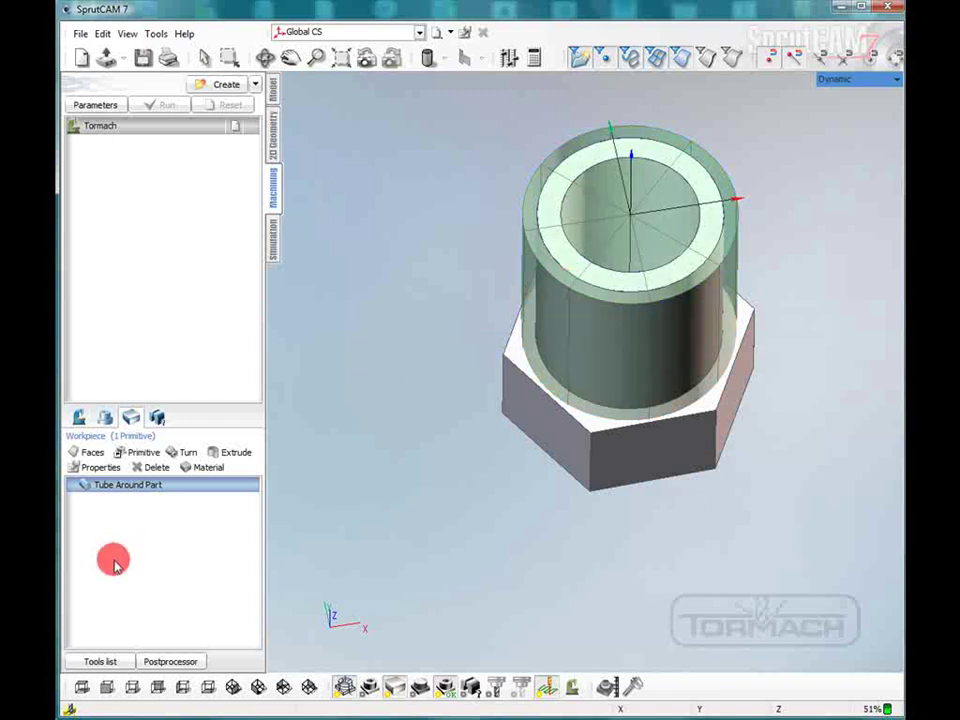
- Change the tube workpiece's outer radial stock to -0.12
{"action": "double_click", "coordinate": [147, 486]}
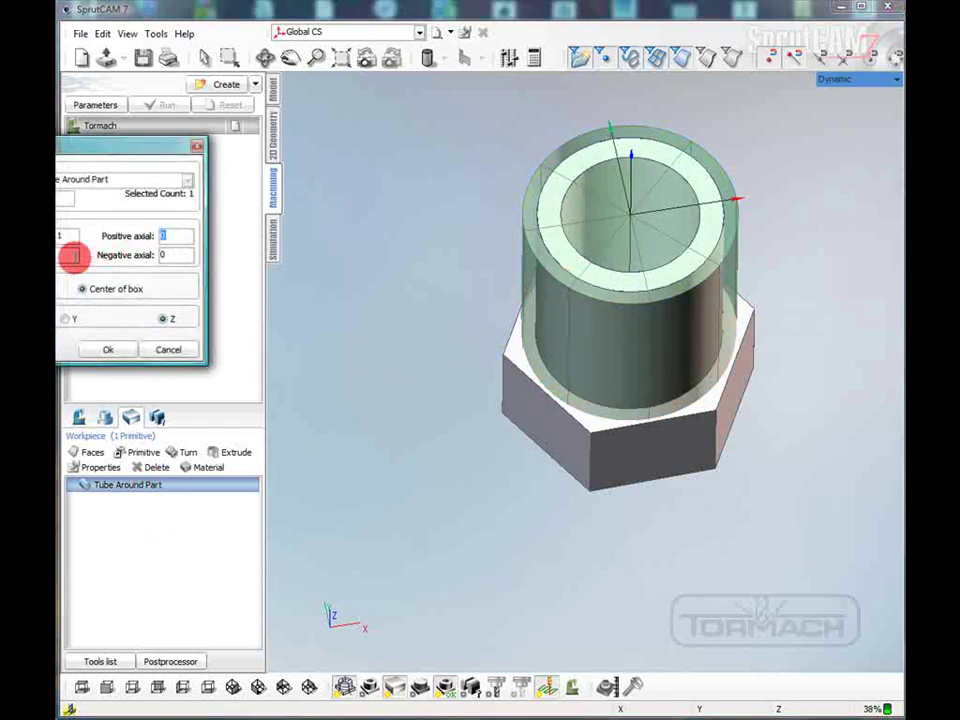
{"action": "left_click", "coordinate": [71, 235]}
{"action": "type", "text": "12"}
{"action": "left_click", "coordinate": [113, 349]}
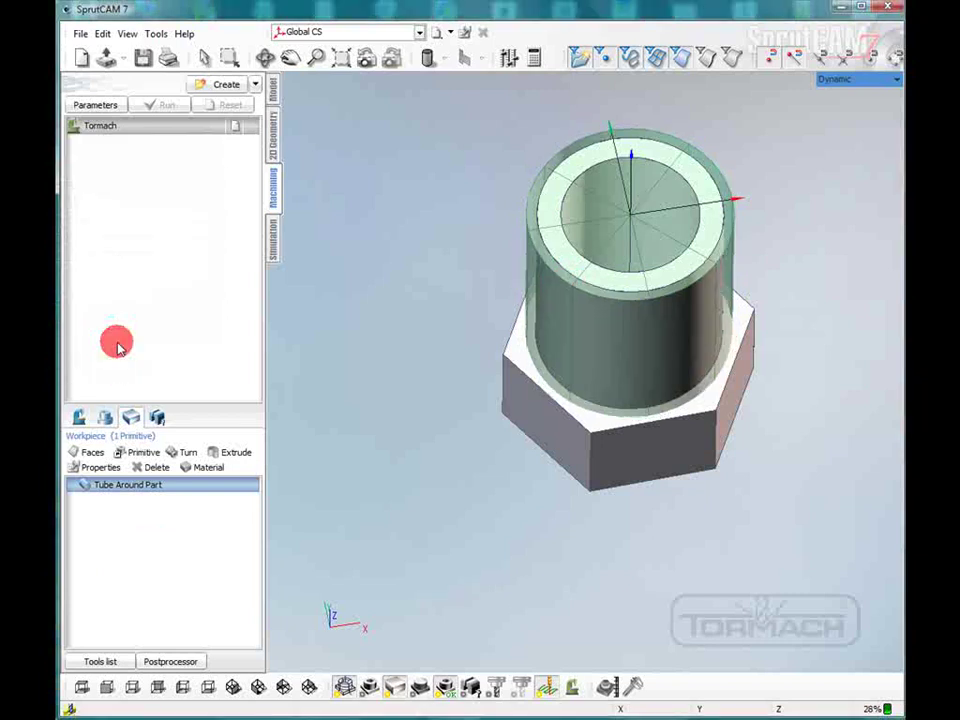
- Change the tube workpiece's outer radial stock to -0.15
{"action": "double_click", "coordinate": [141, 486]}
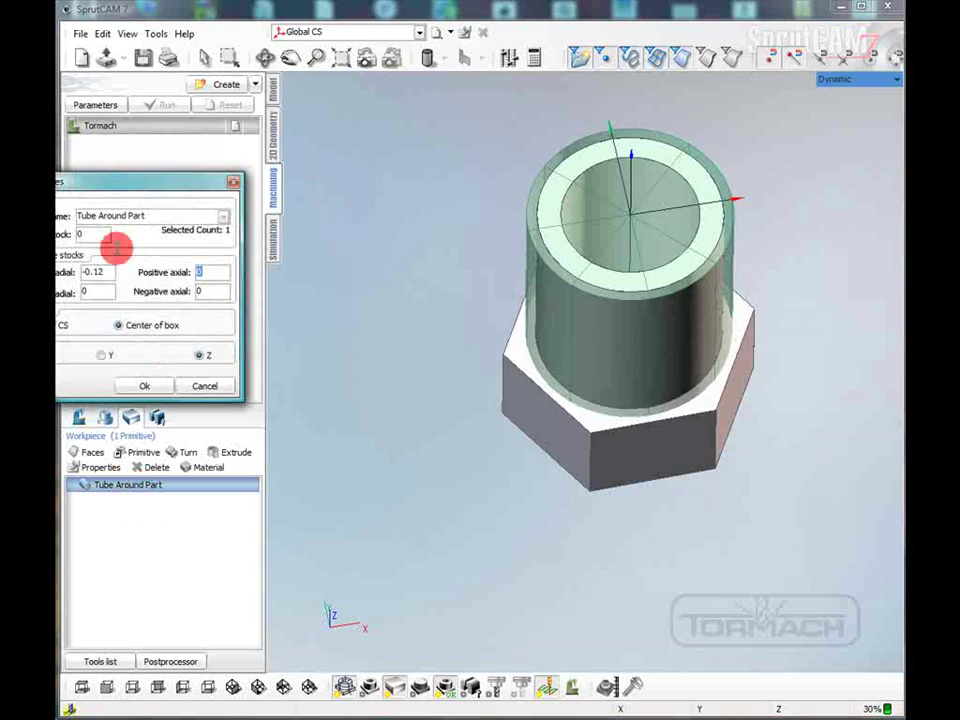
{"action": "left_click", "coordinate": [93, 271]}
{"action": "left_click_drag", "start_coordinate": [96, 272], "coordinate": [108, 272]}
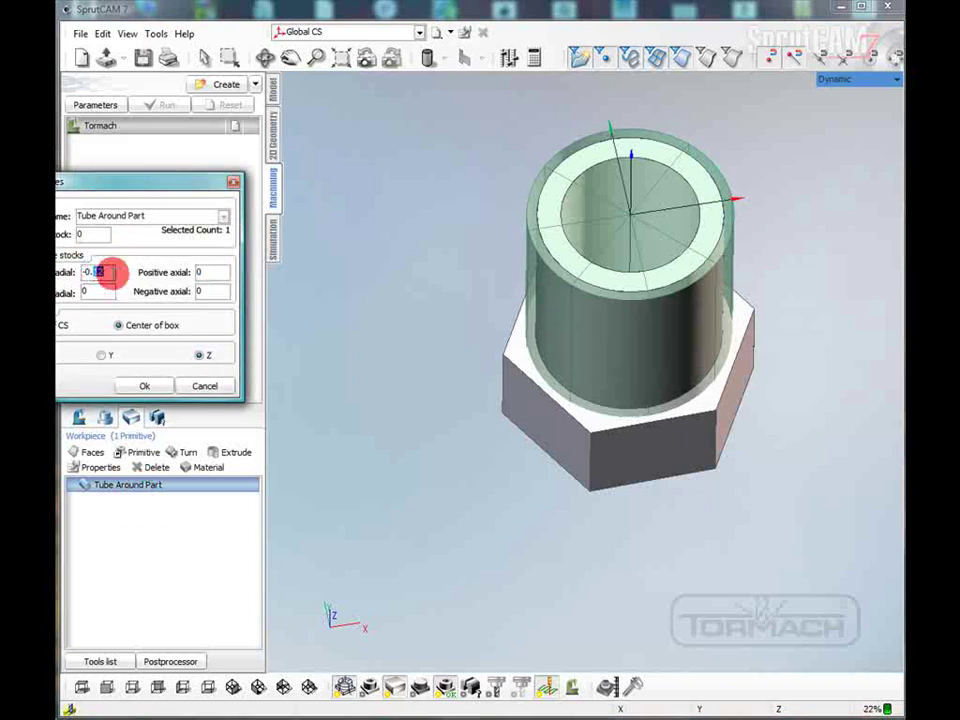
{"action": "type", "text": "15"}
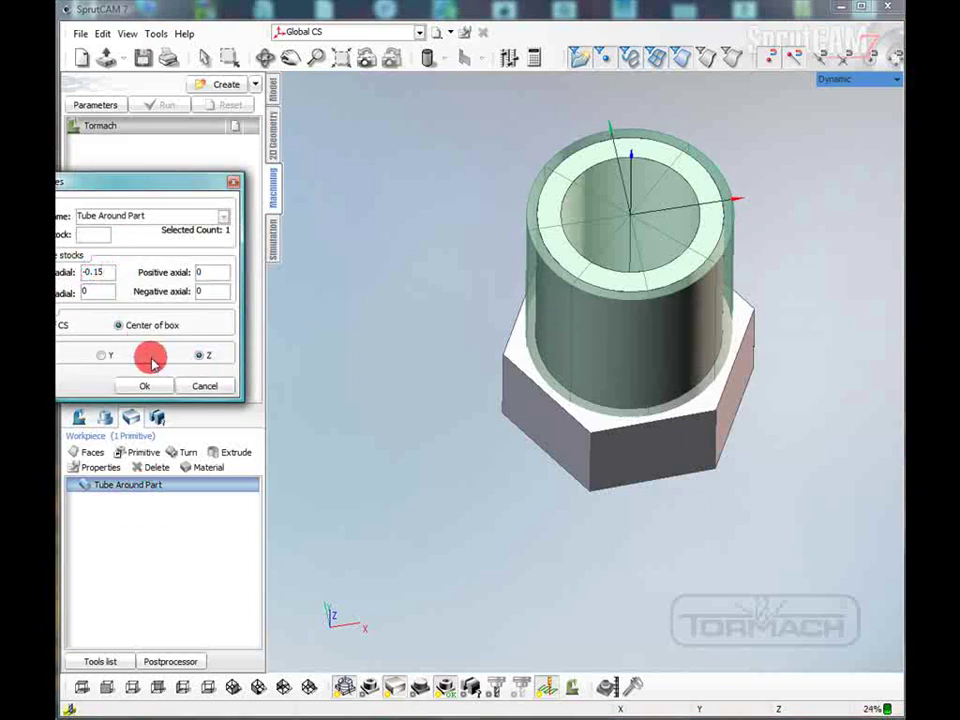
{"action": "left_click", "coordinate": [146, 386]}
- Change the tube workpiece's outer radial stock to -0.16
{"action": "double_click", "coordinate": [156, 487]}
{"action": "left_click", "coordinate": [95, 182]}
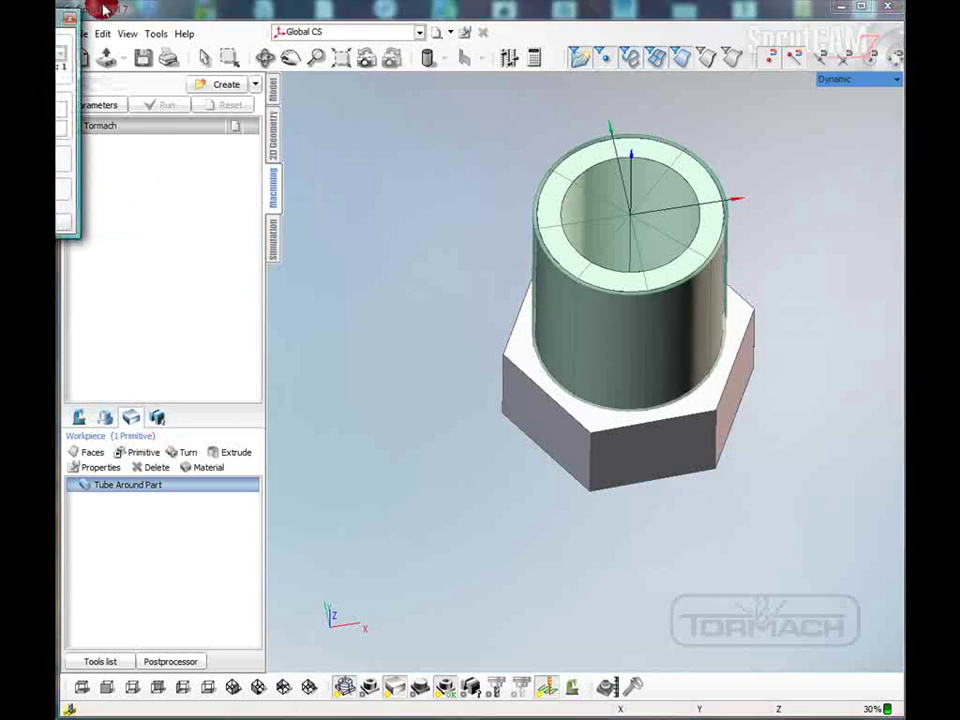
{"action": "left_click_drag", "start_coordinate": [68, 17], "coordinate": [317, 207]}
{"action": "left_click", "coordinate": [272, 294]}
{"action": "left_click_drag", "start_coordinate": [274, 294], "coordinate": [290, 298]}
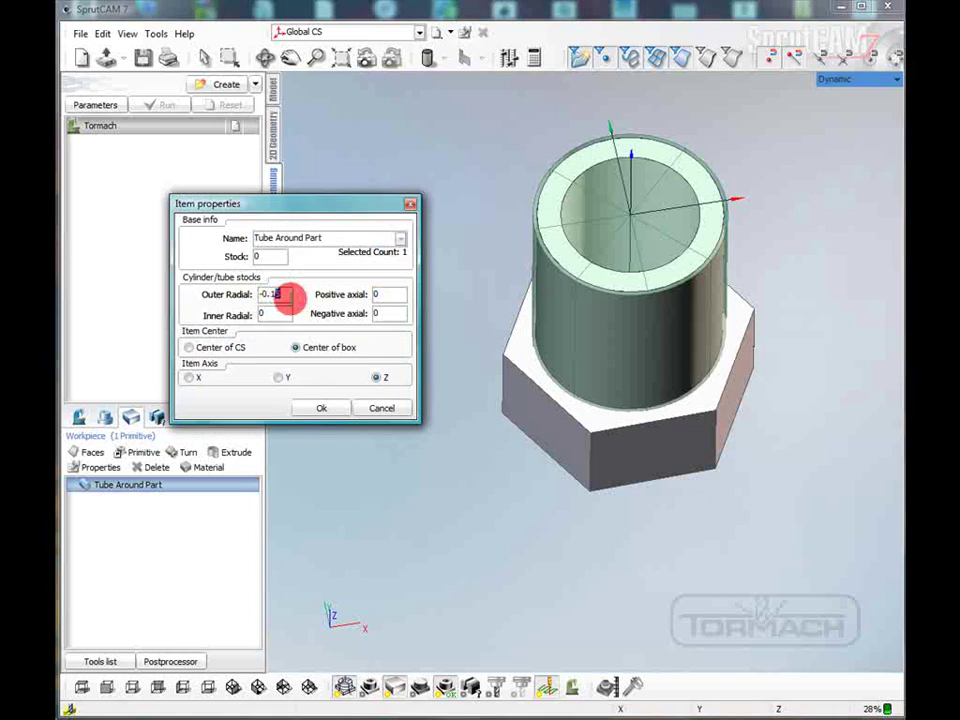
{"action": "type", "text": "6"}
{"action": "left_click", "coordinate": [261, 350]}
{"action": "left_click", "coordinate": [335, 409]}
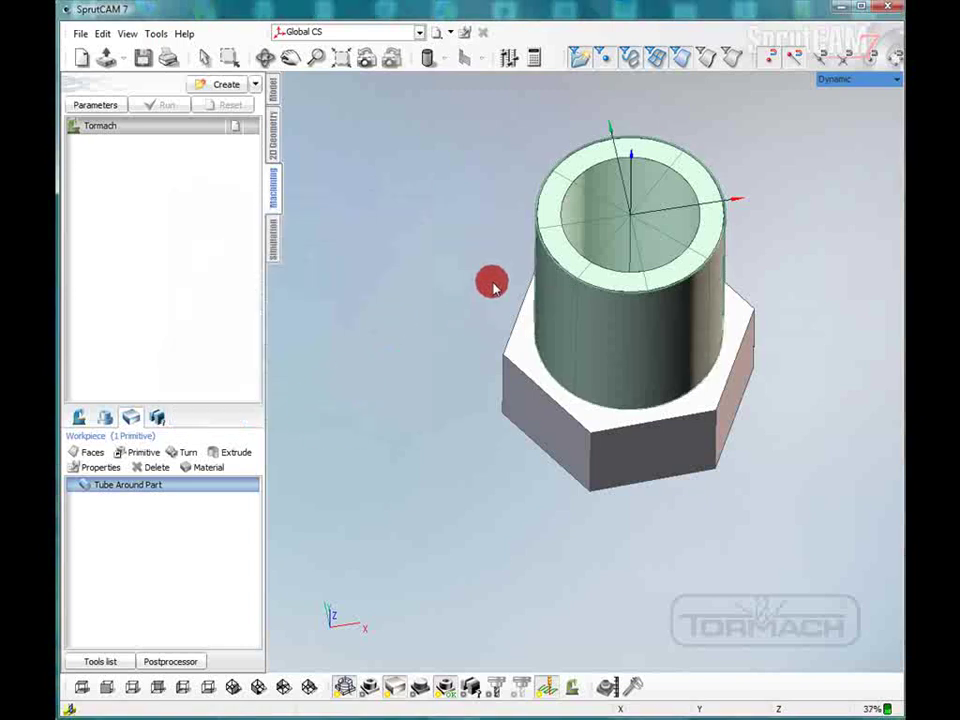
- Set the tube workpiece's outer radial stock to -0.115, keeping the inner radial stock at 0
{"action": "left_click", "coordinate": [160, 486]}
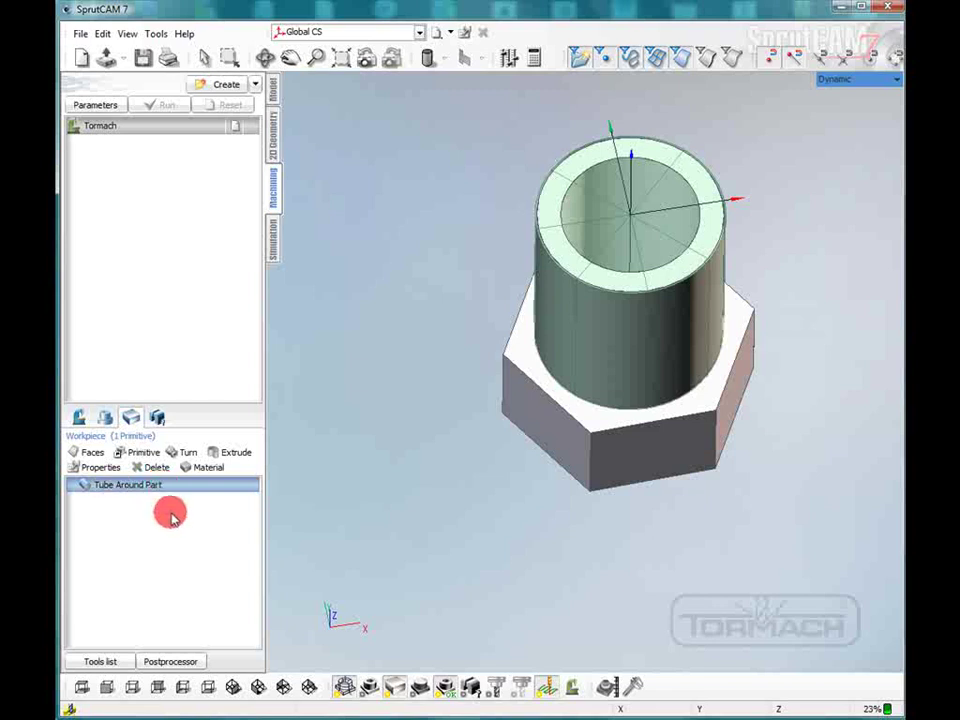
{"action": "left_click", "coordinate": [579, 199]}
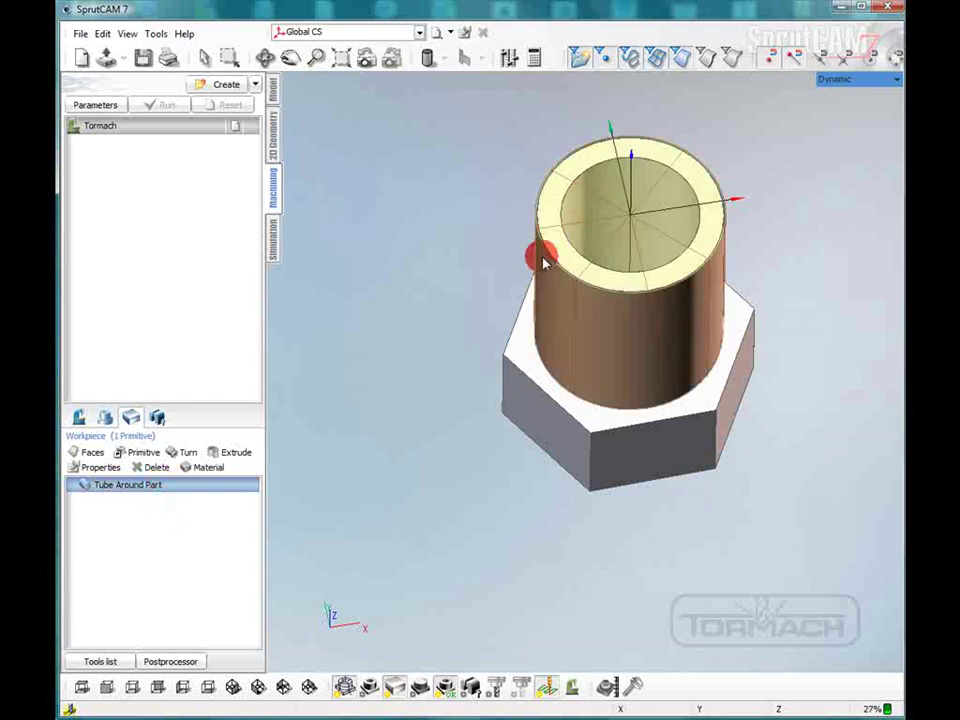
{"action": "double_click", "coordinate": [141, 486]}
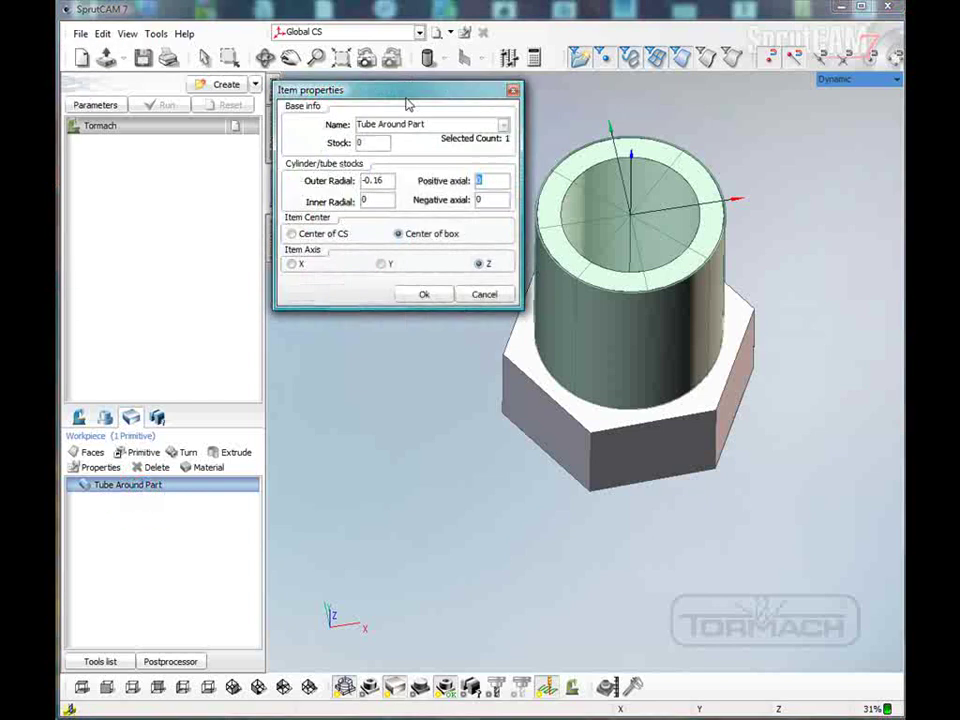
{"action": "left_click_drag", "start_coordinate": [388, 91], "coordinate": [369, 169]}
{"action": "double_click", "coordinate": [357, 261]}
{"action": "left_click_drag", "start_coordinate": [357, 261], "coordinate": [379, 283]}
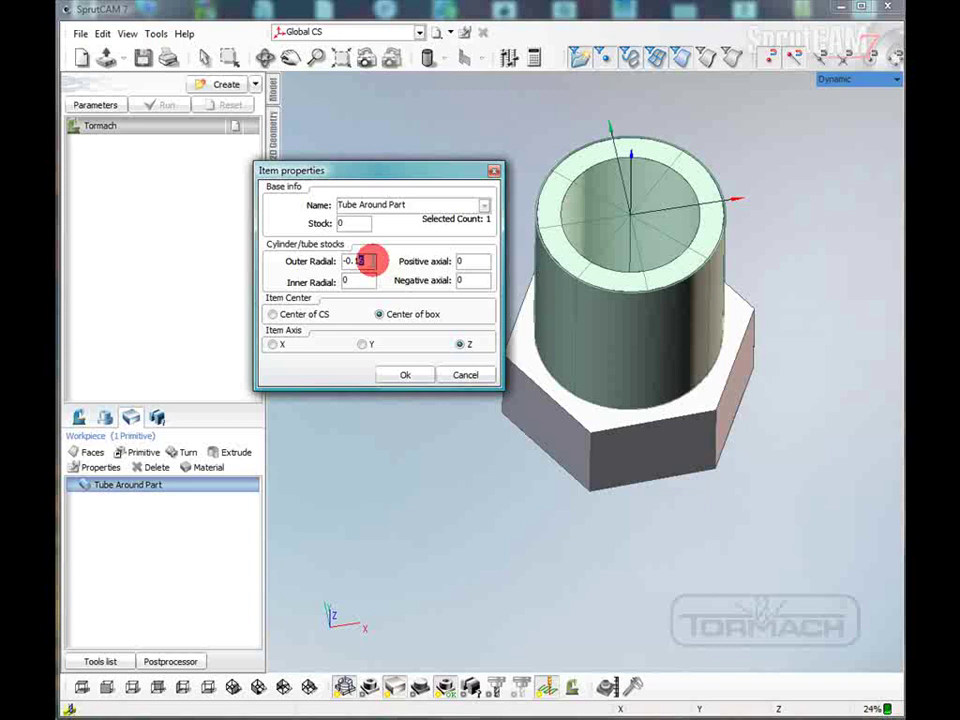
{"action": "type", "text": "15"}
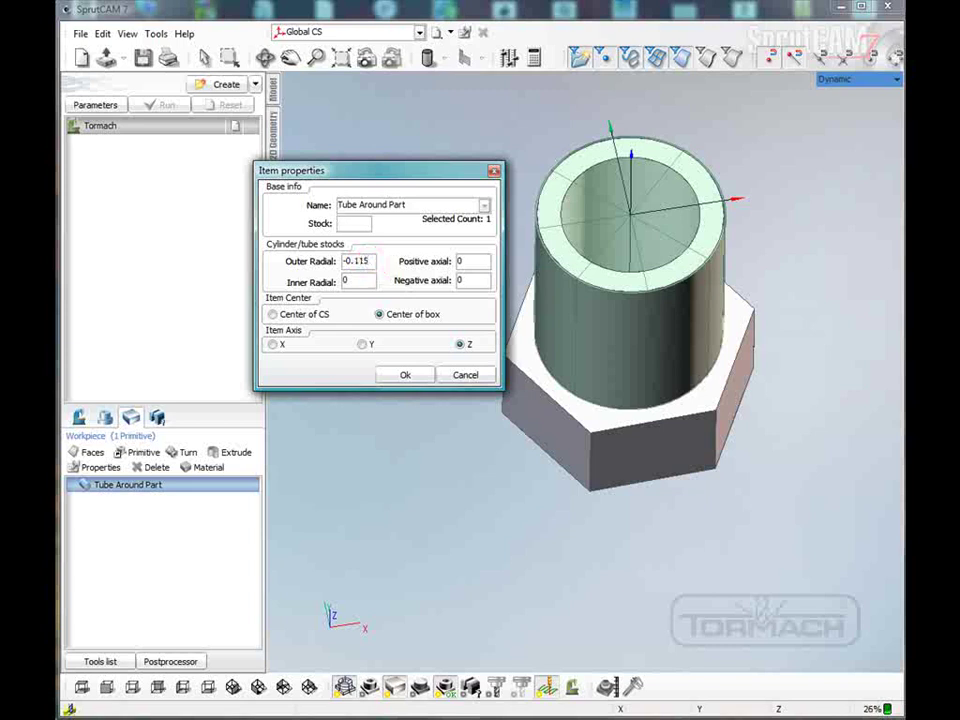
{"action": "left_click", "coordinate": [363, 280]}
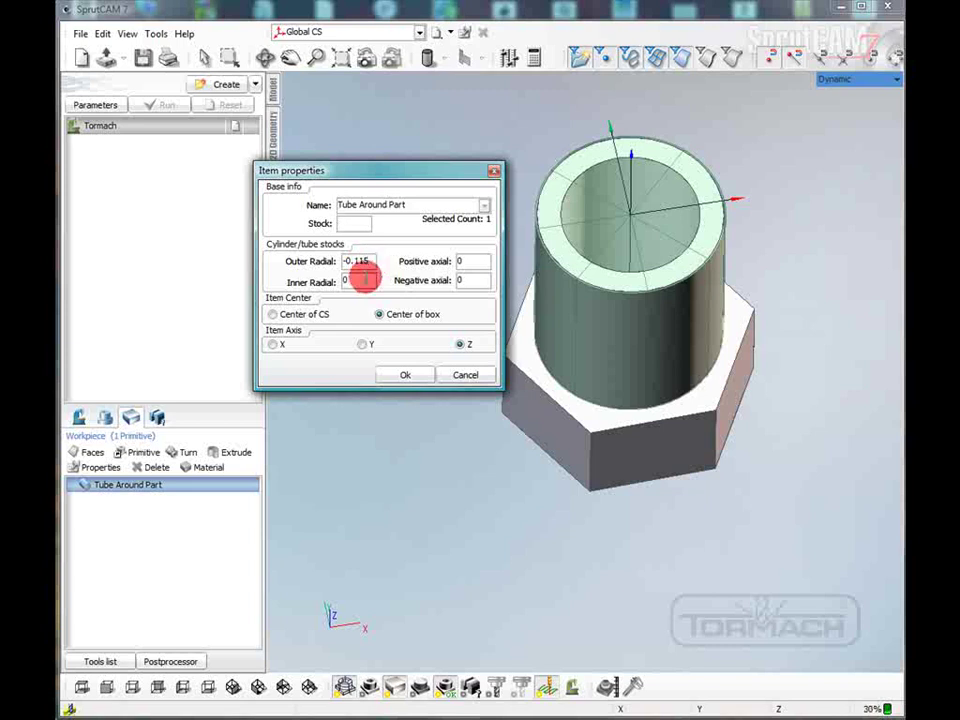
{"action": "left_click", "coordinate": [405, 375]}
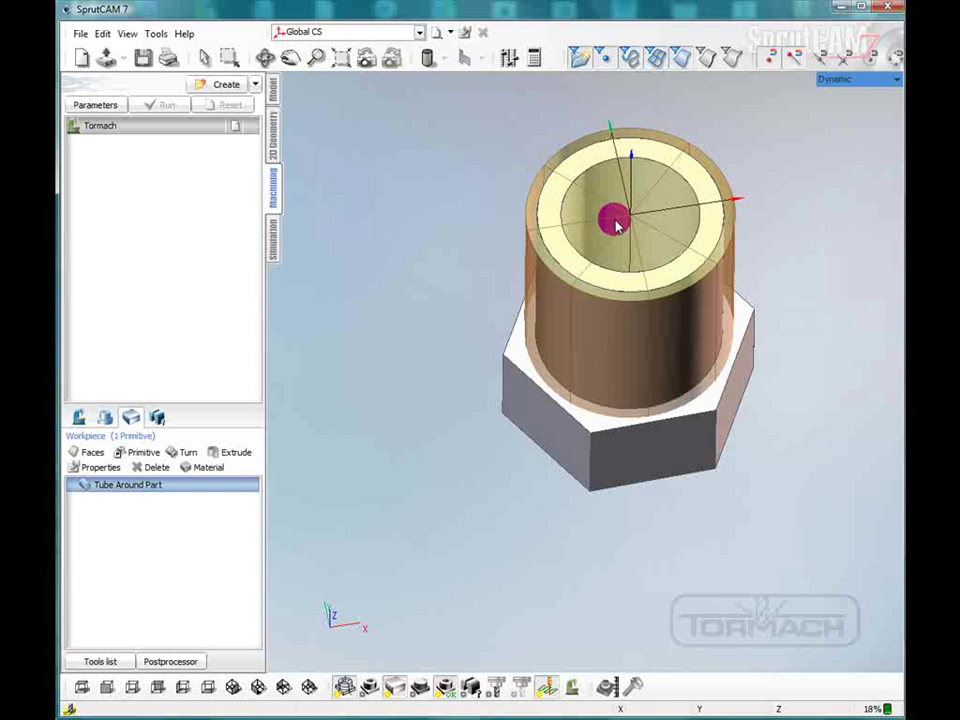
- Set the tube workpiece's inner radial stock to -0.2
{"action": "double_click", "coordinate": [129, 484]}
{"action": "left_click_drag", "start_coordinate": [67, 89], "coordinate": [353, 171]}
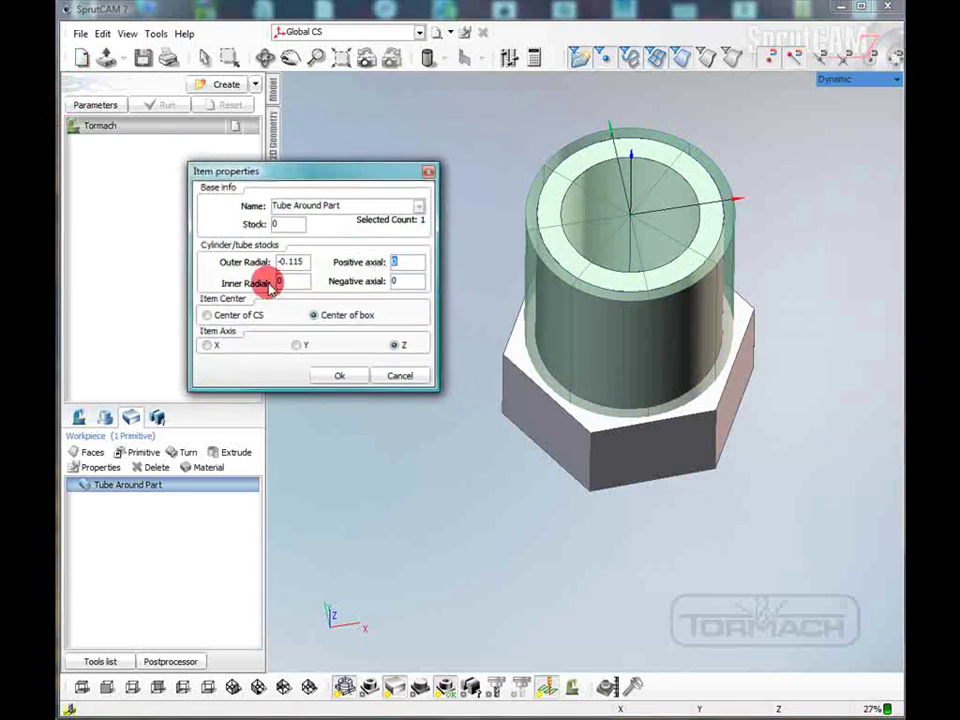
{"action": "left_click", "coordinate": [288, 281]}
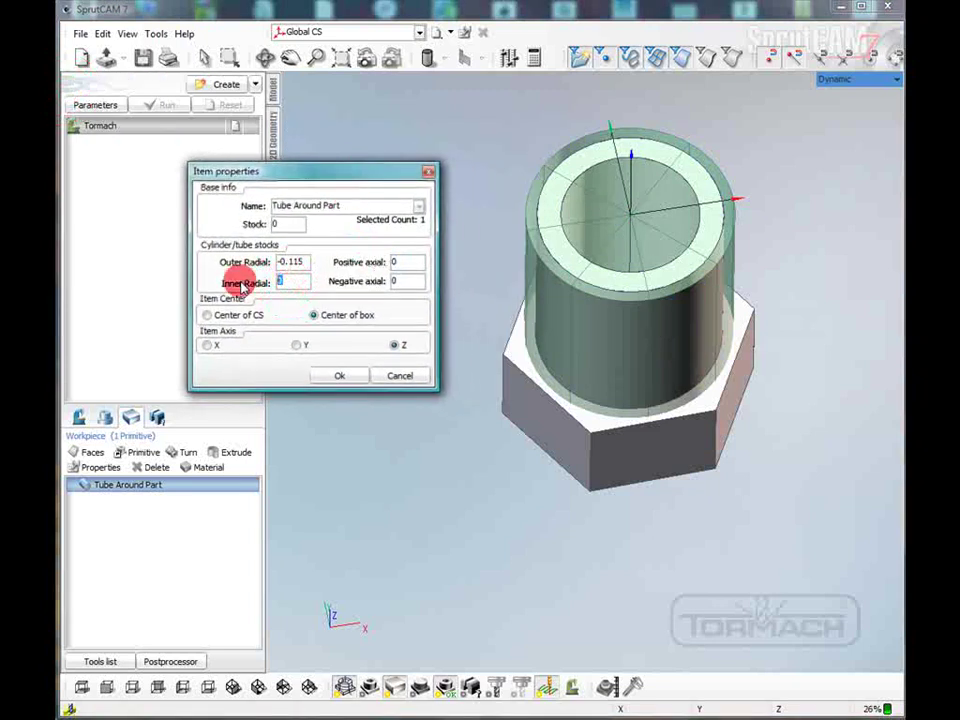
{"action": "type", "text": "--"}
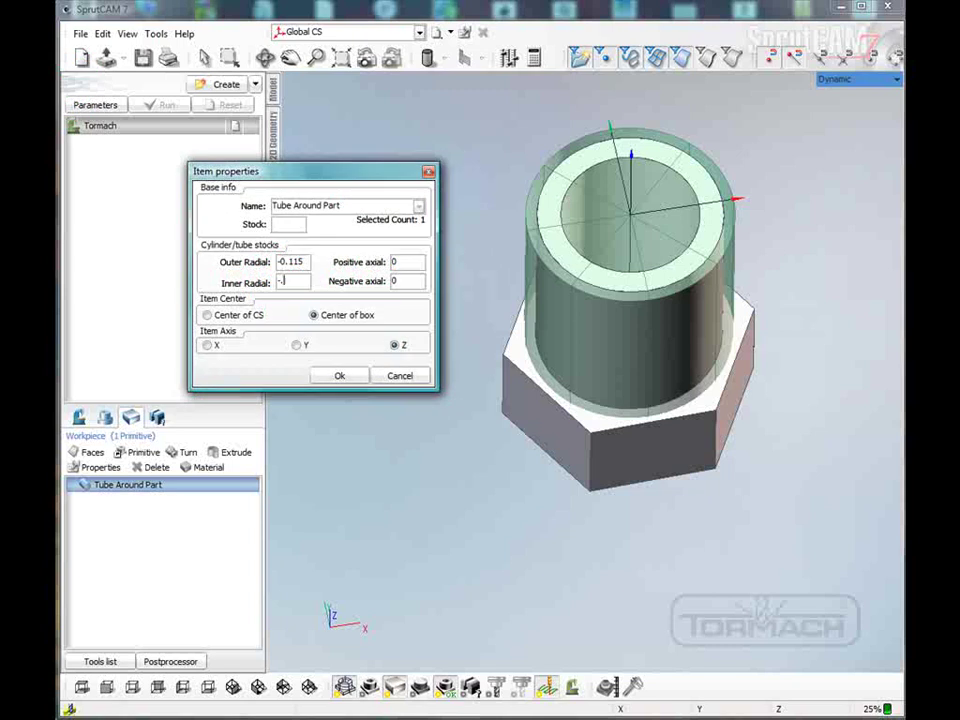
{"action": "left_click", "coordinate": [339, 375]}
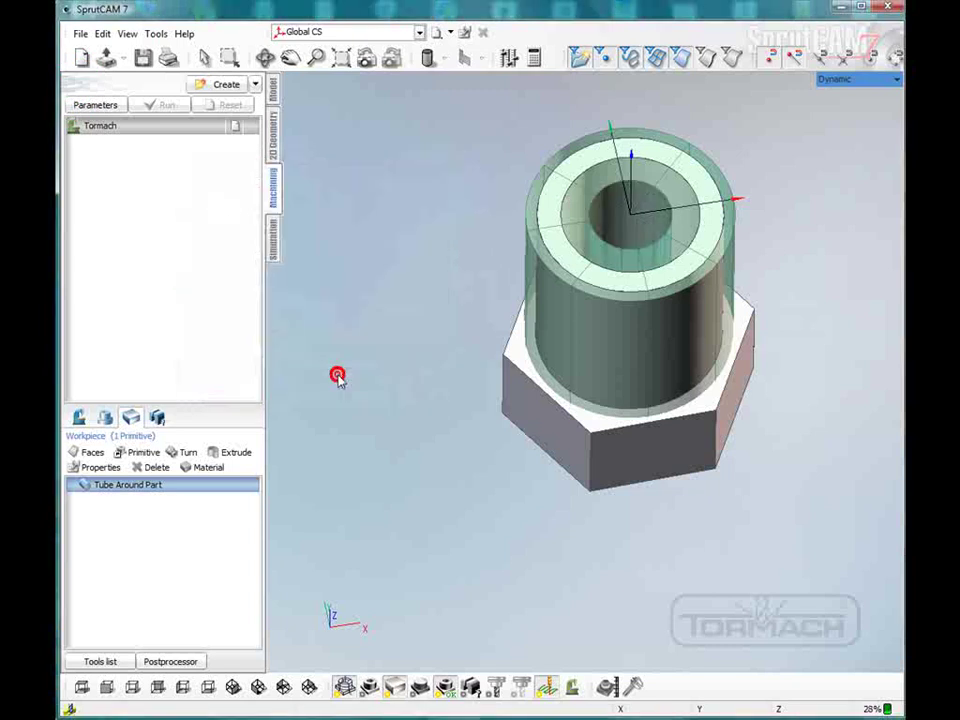
- Set the tube workpiece's inner radial stock to -0.35
{"action": "double_click", "coordinate": [153, 485]}
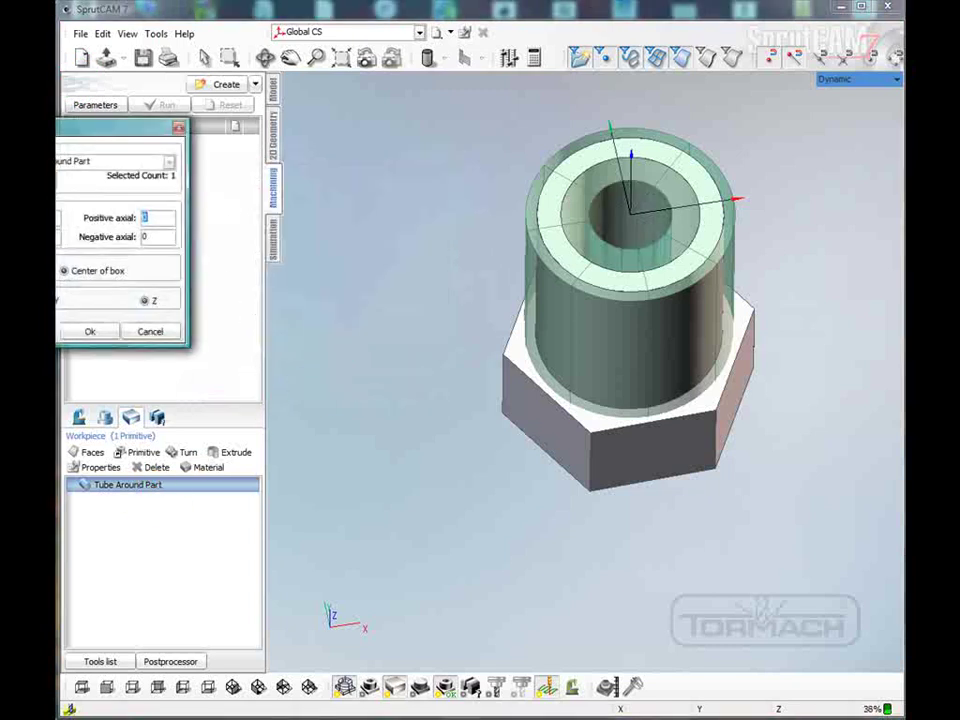
{"action": "left_click", "coordinate": [362, 264]}
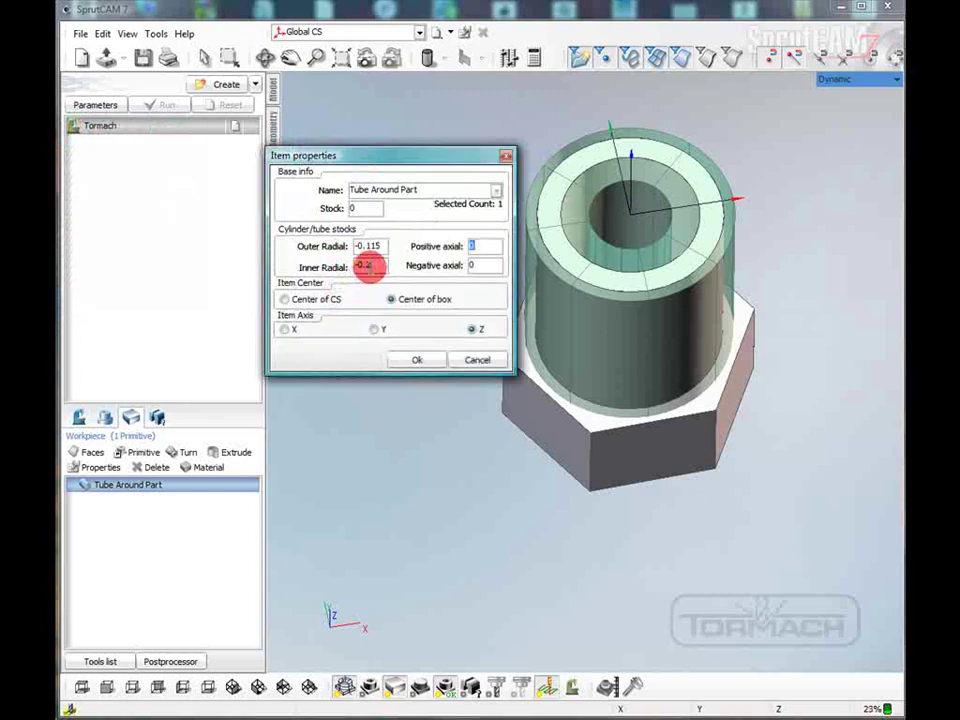
{"action": "type", "text": "-0.35"}
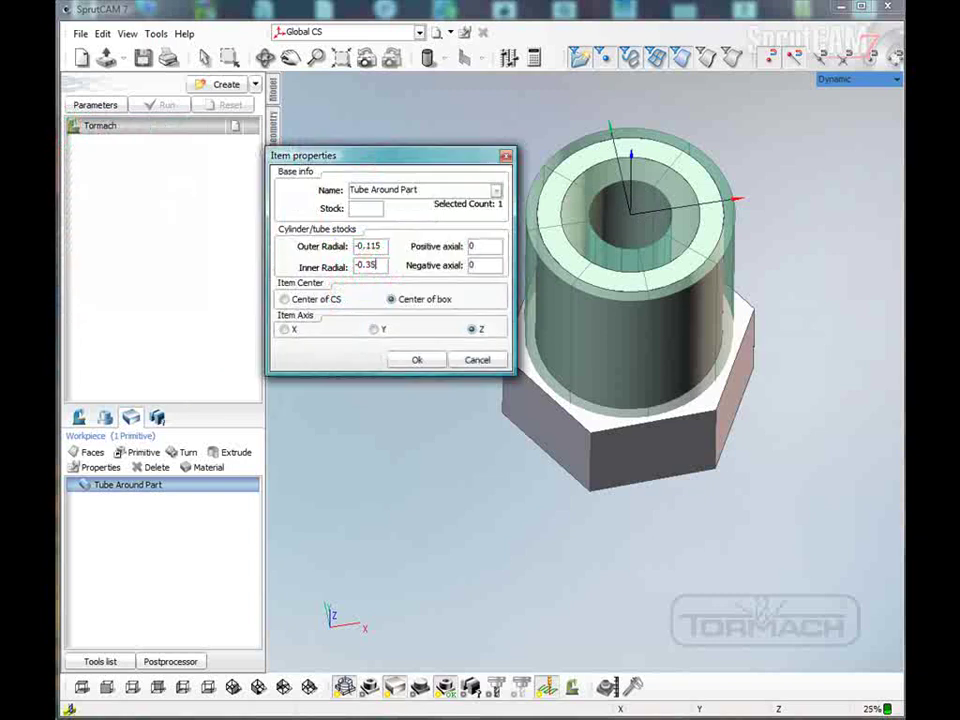
{"action": "left_click", "coordinate": [415, 358]}
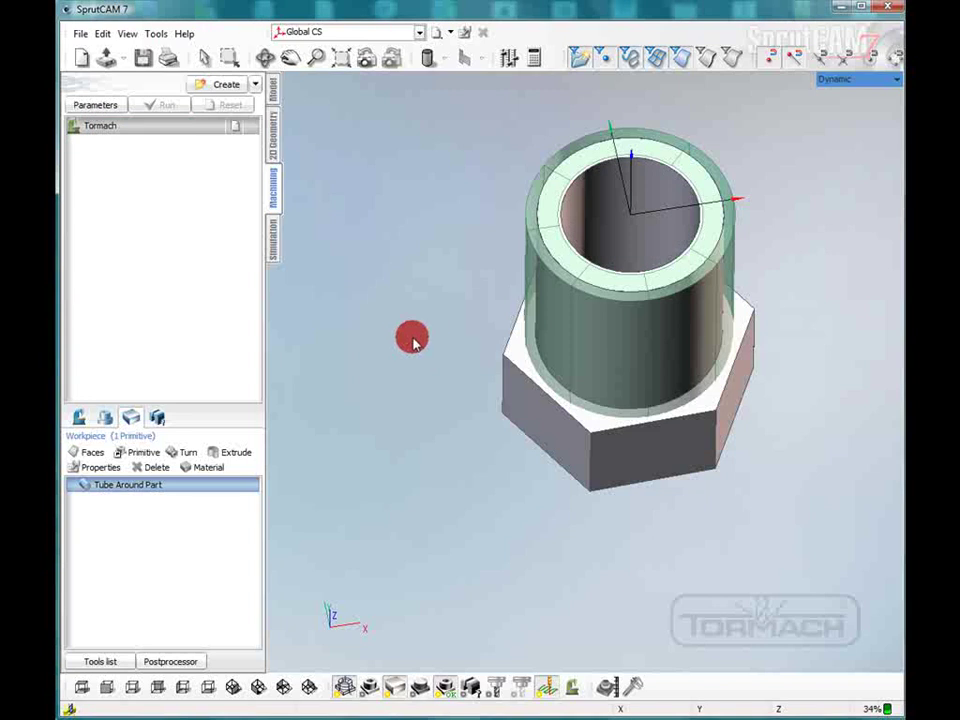
- Change the tube workpiece's inner radial stock to -0.3
{"action": "double_click", "coordinate": [229, 482]}
{"action": "left_click_drag", "start_coordinate": [71, 169], "coordinate": [192, 192]}
{"action": "left_click_drag", "start_coordinate": [202, 297], "coordinate": [210, 299]}
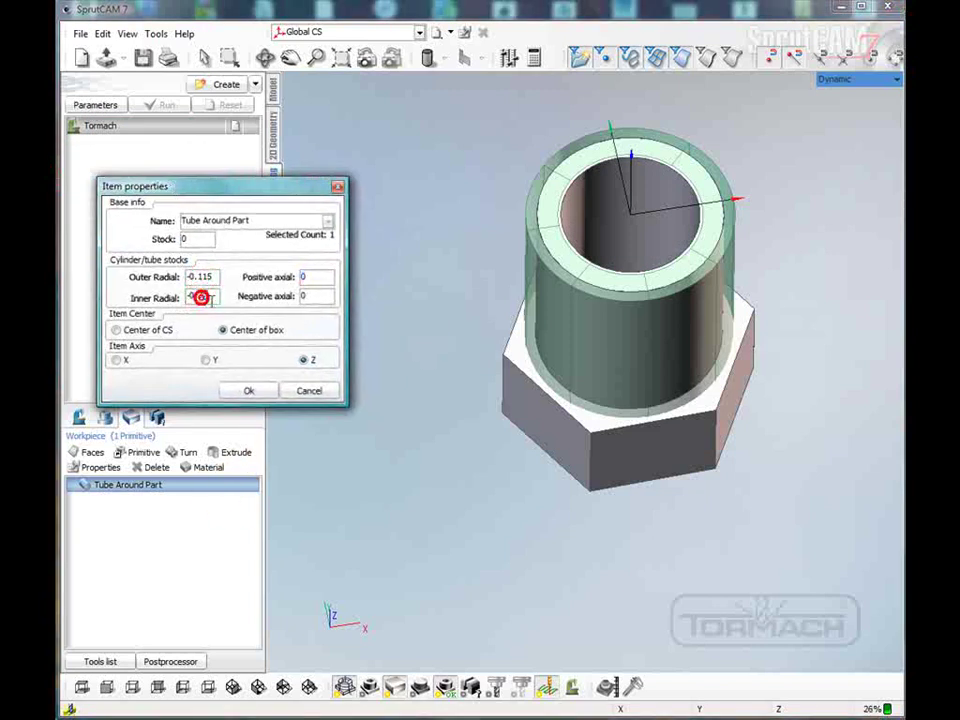
{"action": "type", "text": "3"}
{"action": "left_click", "coordinate": [231, 390]}
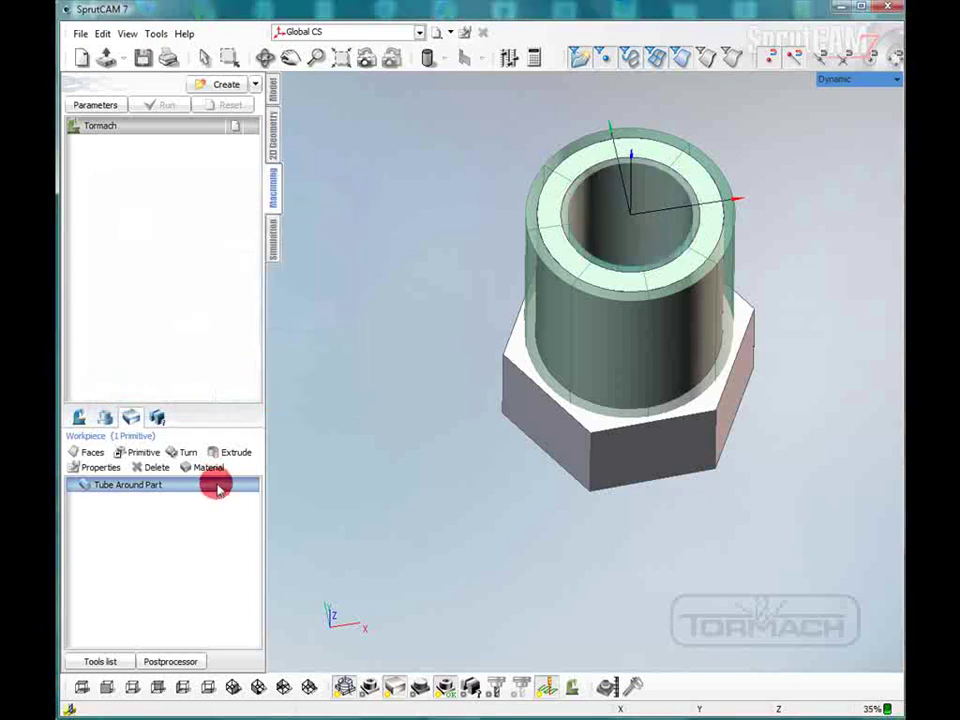
- Fine-tune the tube workpiece's inner radial stock so the tube's bore matches the hole in the part
{"action": "left_click_drag", "start_coordinate": [60, 20], "coordinate": [407, 210]}
{"action": "left_click", "coordinate": [347, 290]}
{"action": "left_click", "coordinate": [343, 312]}
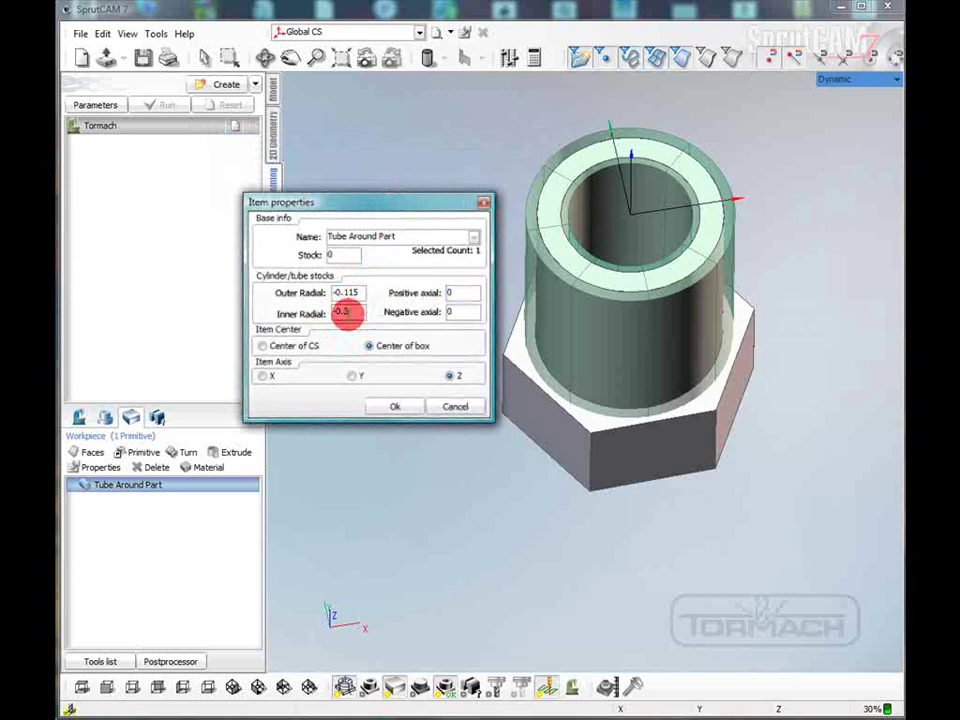
{"action": "left_click", "coordinate": [403, 406]}
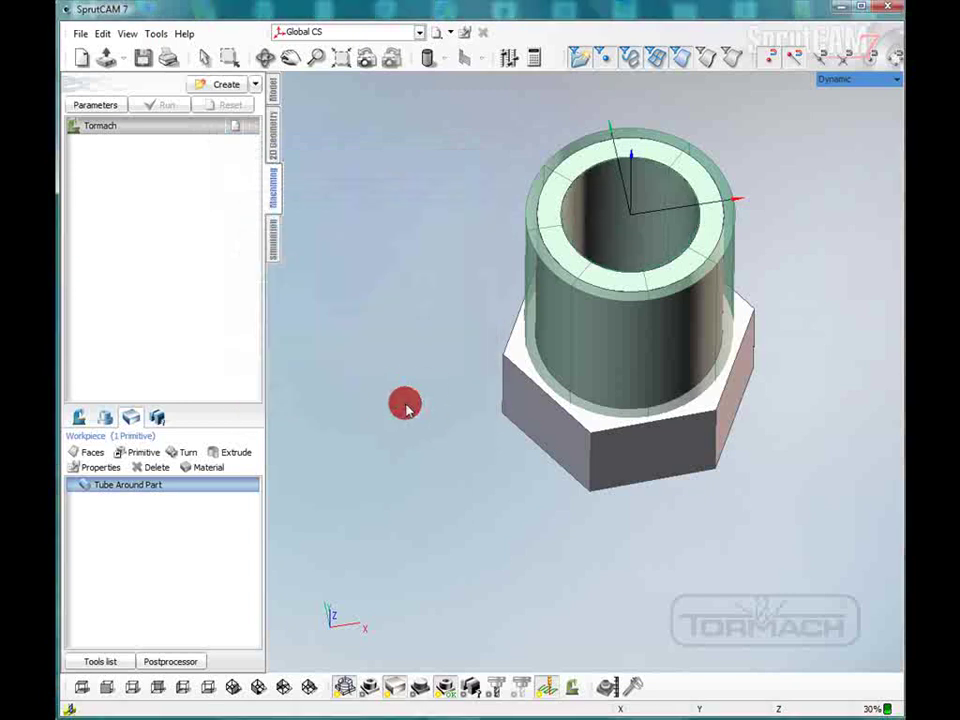
- Set the tube workpiece's inner radial stock to -0.29, keeping the outer radial stock at -0.115
{"action": "double_click", "coordinate": [204, 486]}
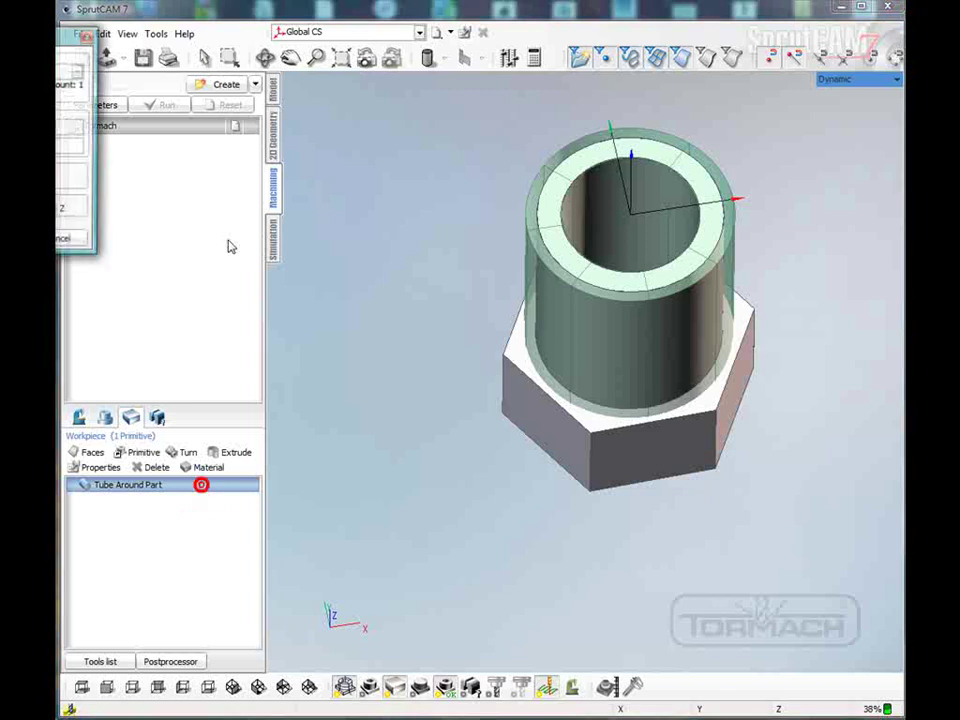
{"action": "left_click_drag", "start_coordinate": [435, 163], "coordinate": [419, 180]}
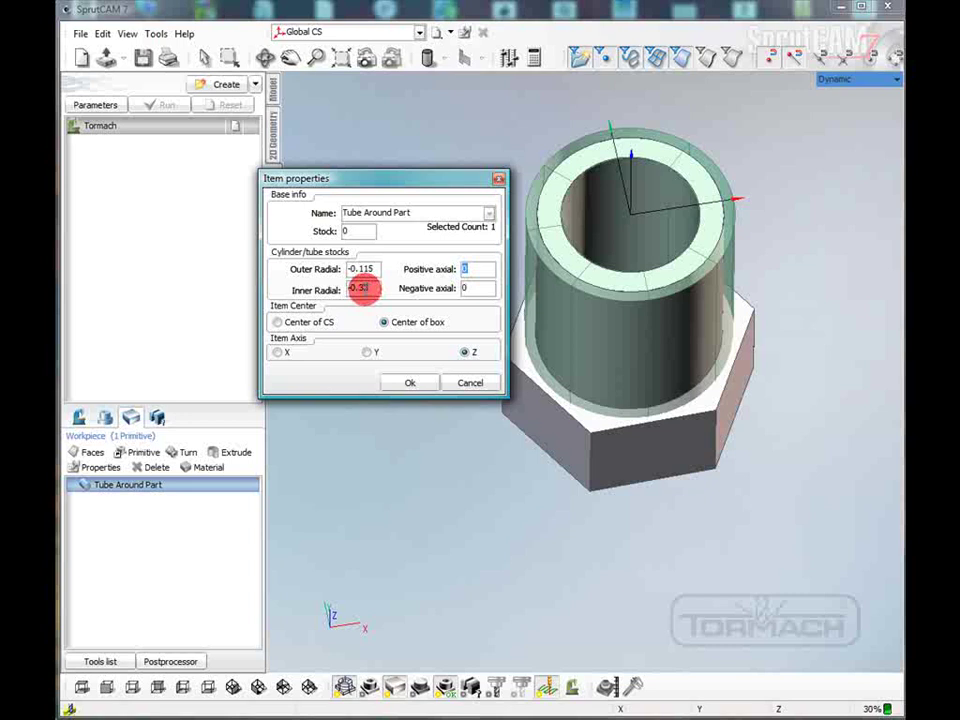
{"action": "left_click_drag", "start_coordinate": [358, 288], "coordinate": [377, 300]}
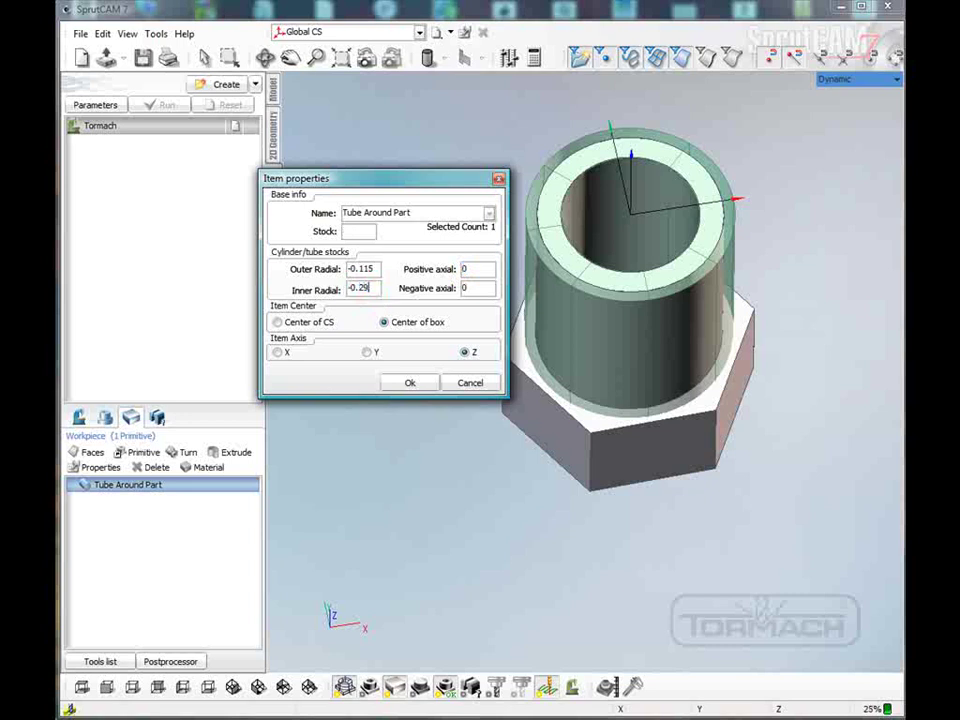
{"action": "left_click", "coordinate": [410, 382]}
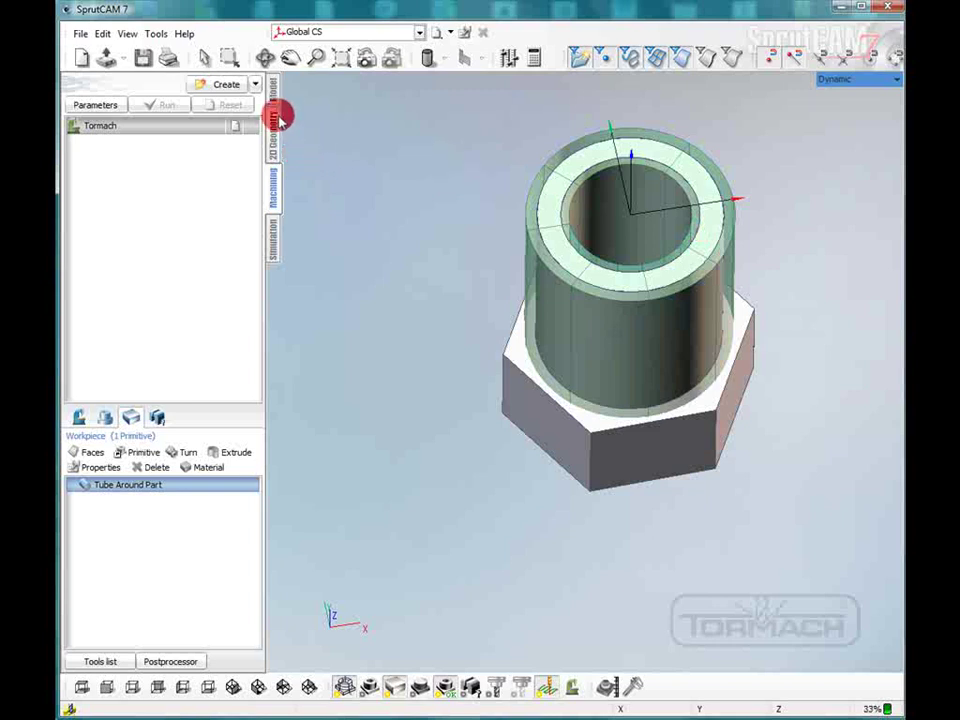
- Add a Hole machining 5D roughing operation to the Tormach machining sequence
{"action": "left_click", "coordinate": [256, 86]}
{"action": "mouse_move", "coordinate": [295, 122]}
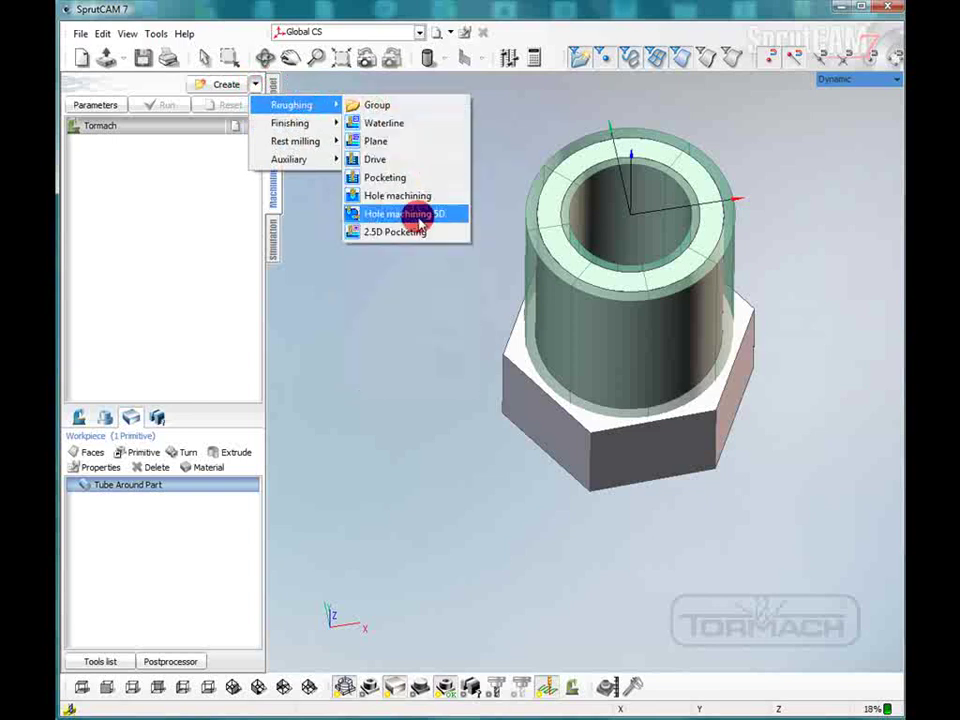
{"action": "left_click", "coordinate": [416, 216]}
{"action": "left_click", "coordinate": [191, 146]}
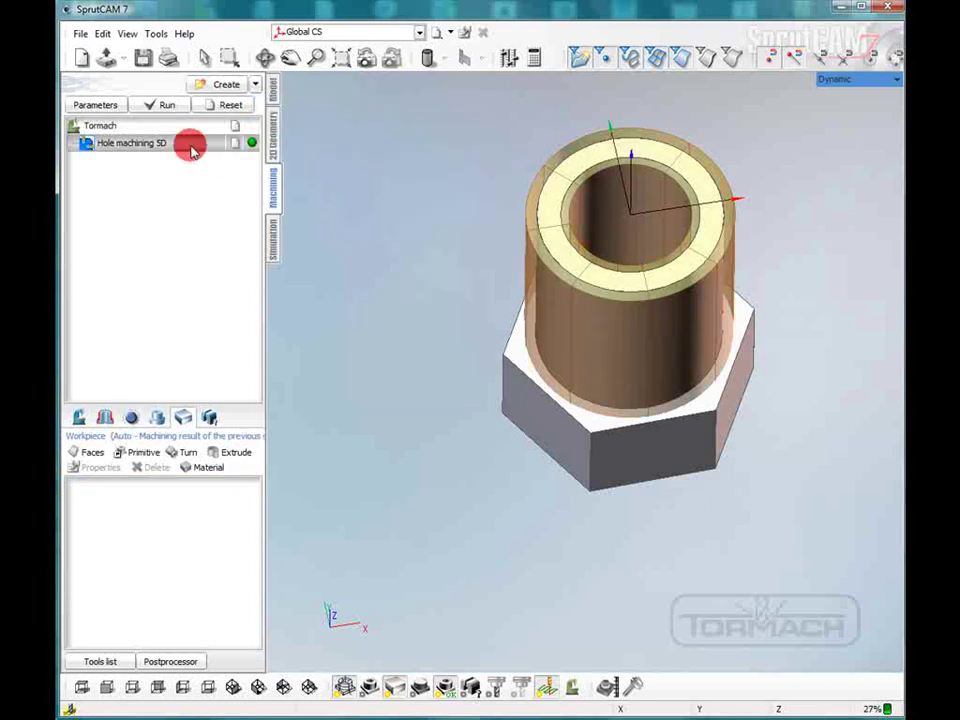
- Open the Hole machining 5D operation's parameters and switch its tool library to InchToolKit
{"action": "double_click", "coordinate": [178, 146]}
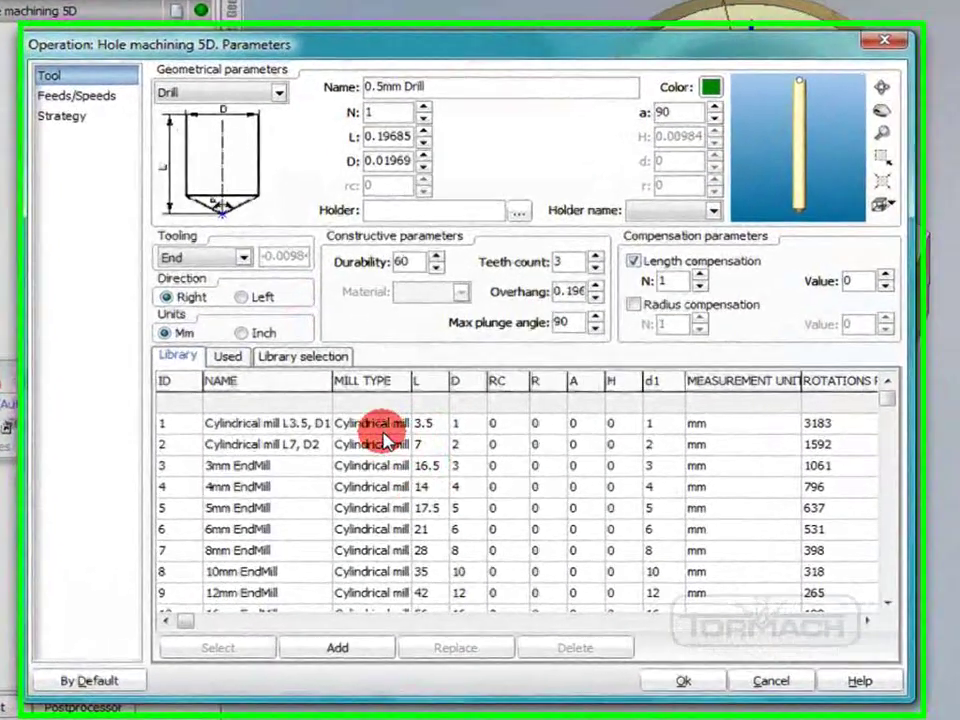
{"action": "left_click", "coordinate": [373, 454]}
{"action": "key", "text": "Down"}
{"action": "key", "text": "Up"}
{"action": "key", "text": "Up"}
{"action": "key", "text": "Down"}
{"action": "key", "text": "Down"}
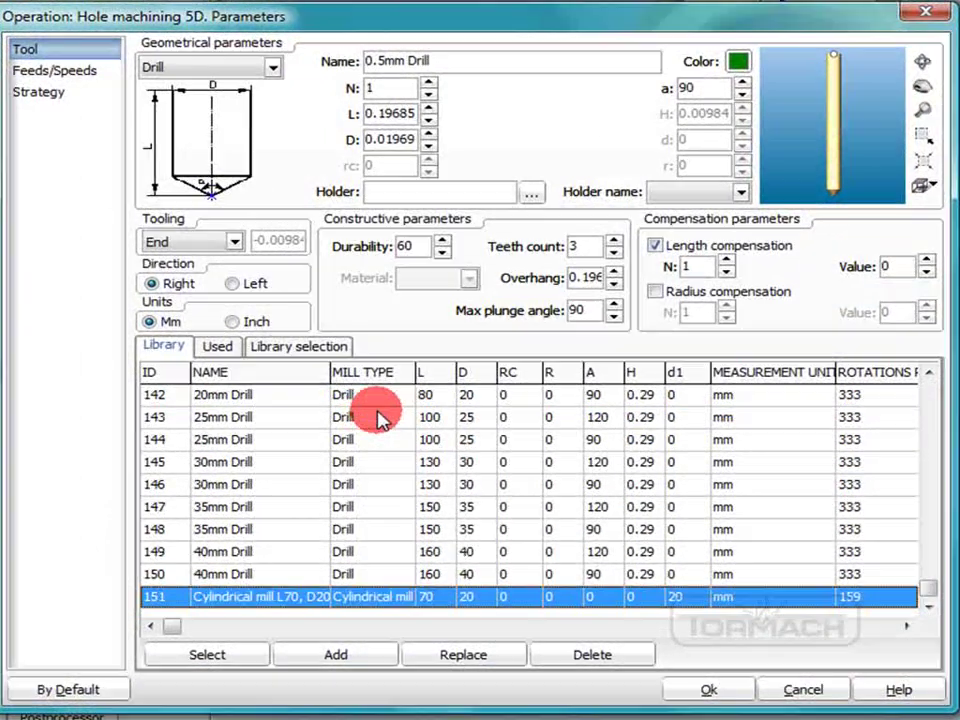
{"action": "left_click", "coordinate": [298, 348]}
{"action": "left_click", "coordinate": [888, 401]}
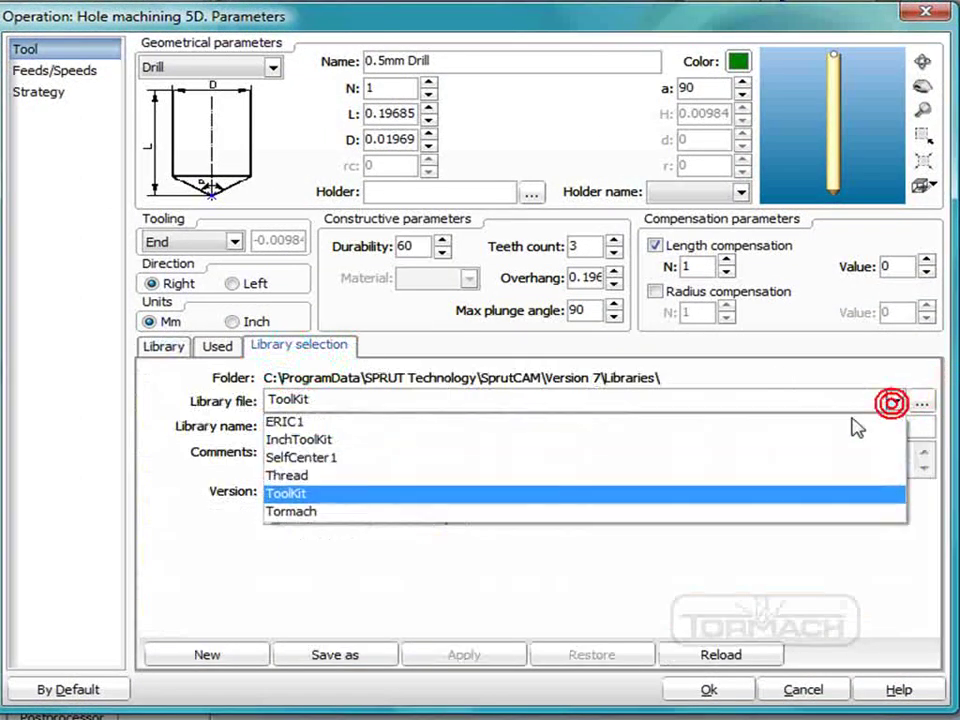
{"action": "left_click", "coordinate": [804, 441]}
{"action": "left_click", "coordinate": [465, 655]}
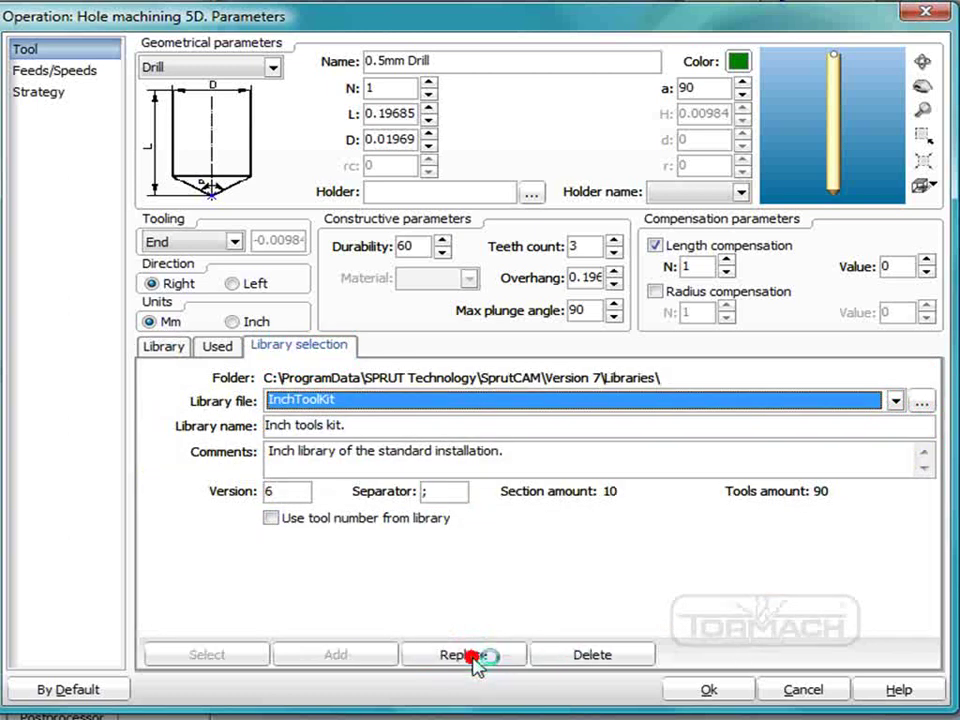
{"action": "left_click", "coordinate": [156, 347]}
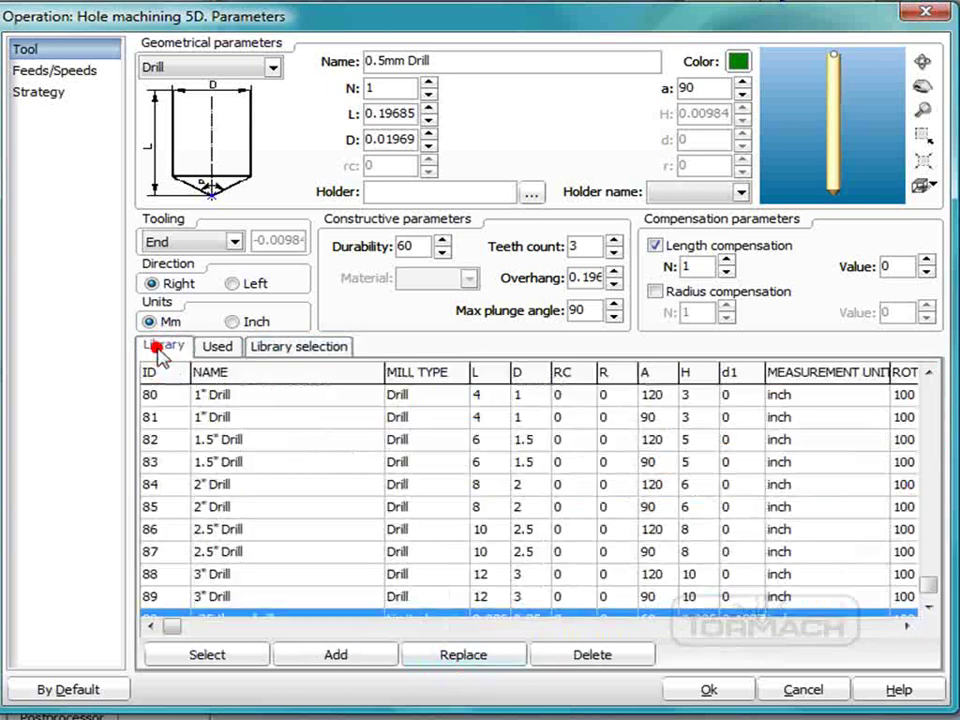
- Assign the .25 threadmill from the inch tool library to the Hole machining 5D operation
{"action": "left_click", "coordinate": [283, 467]}
{"action": "left_click", "coordinate": [237, 612]}
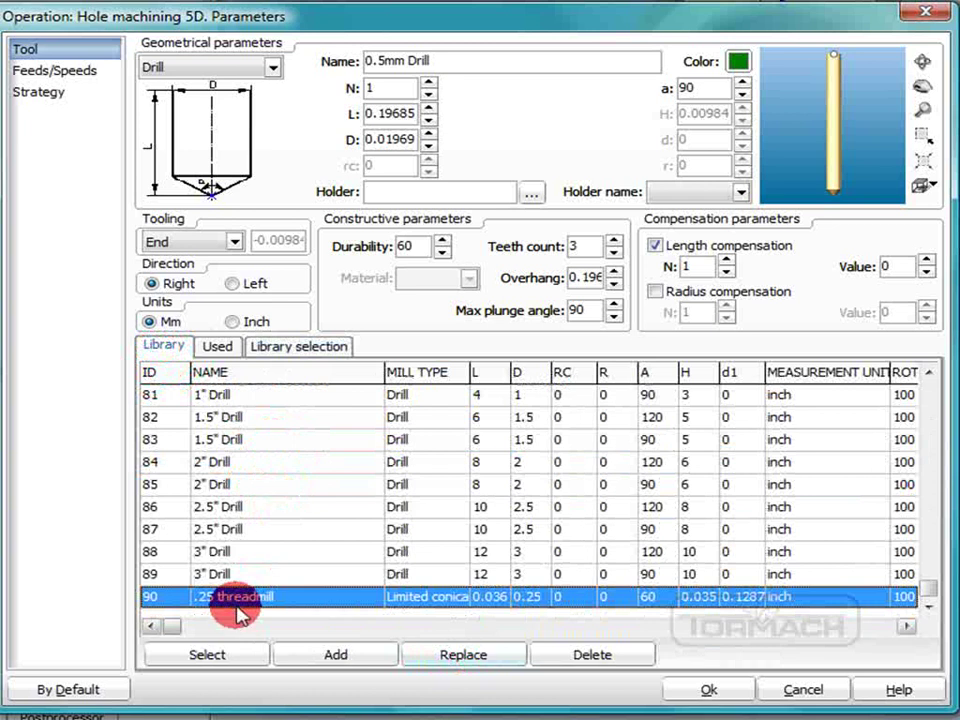
{"action": "double_click", "coordinate": [240, 599]}
- Shorten the .25 threadmill's holder definition so that it ends in .035:.125:1
{"action": "left_click_drag", "start_coordinate": [826, 127], "coordinate": [530, 190]}
{"action": "left_click", "coordinate": [464, 187]}
{"action": "key", "text": "Delete"}
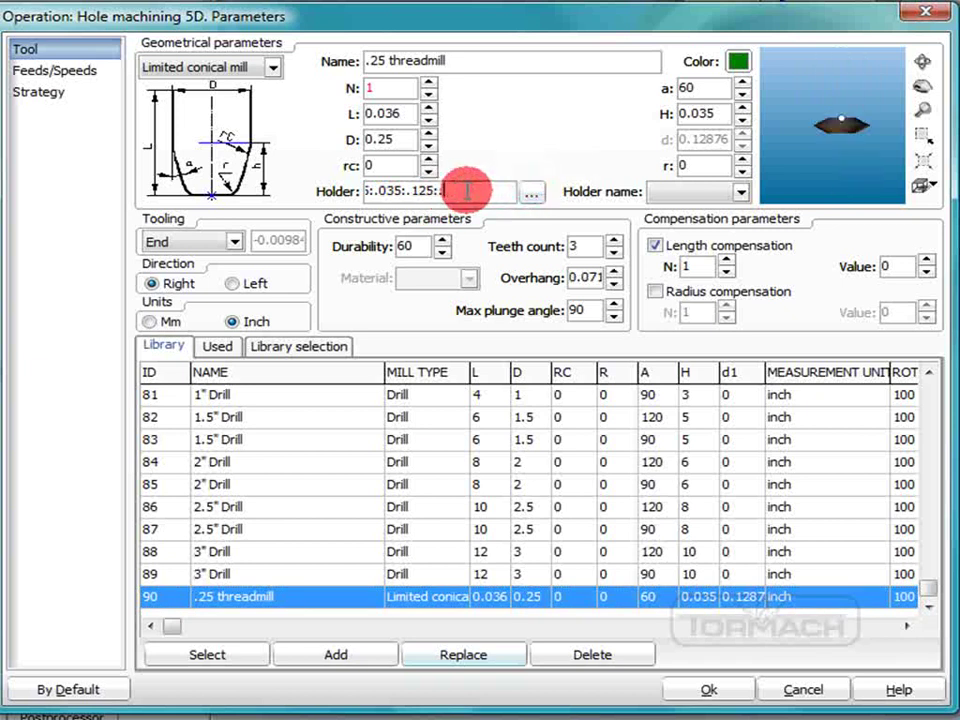
{"action": "type", "text": "1"}
{"action": "scroll", "coordinate": [817, 85], "scroll_direction": "up", "scroll_amount": 3}
{"action": "scroll", "coordinate": [840, 171], "scroll_direction": "down", "scroll_amount": 3}
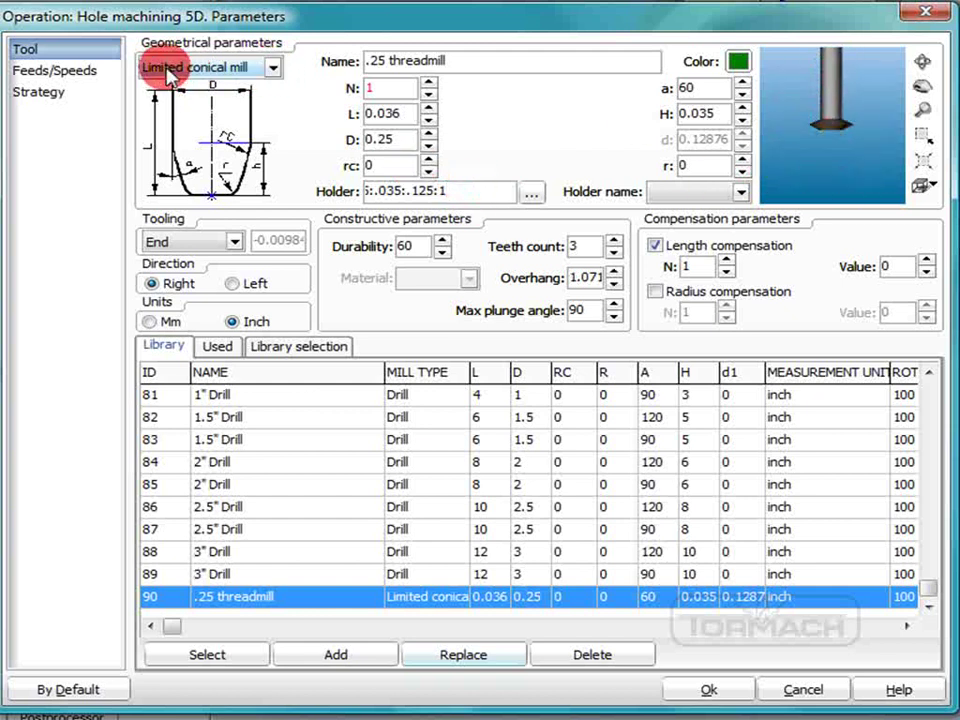
{"action": "left_click", "coordinate": [272, 67]}
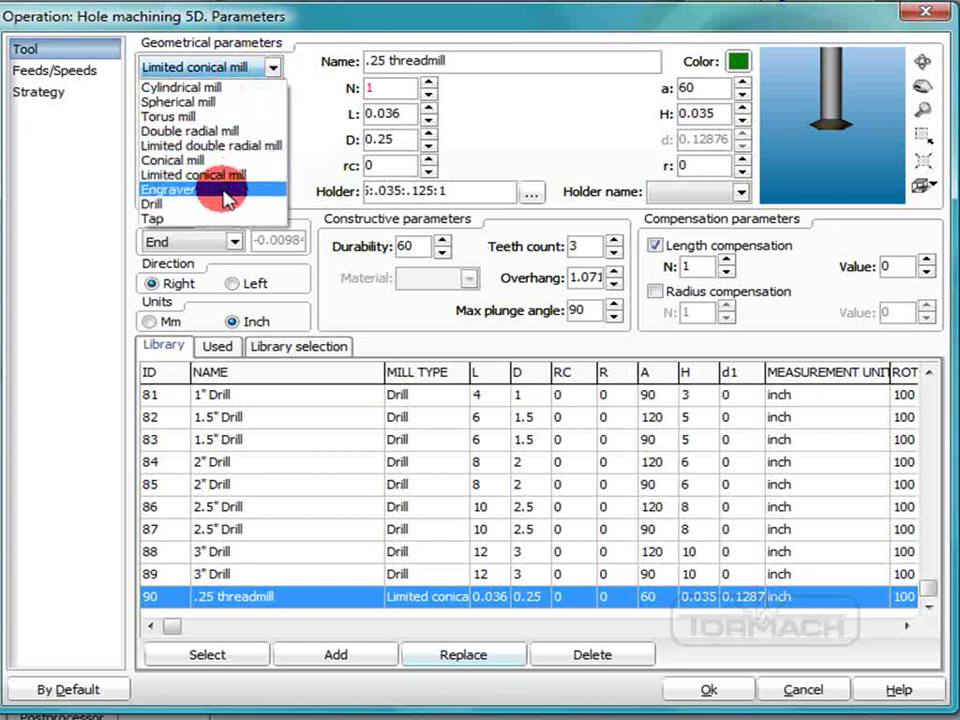
{"action": "left_click", "coordinate": [306, 116]}
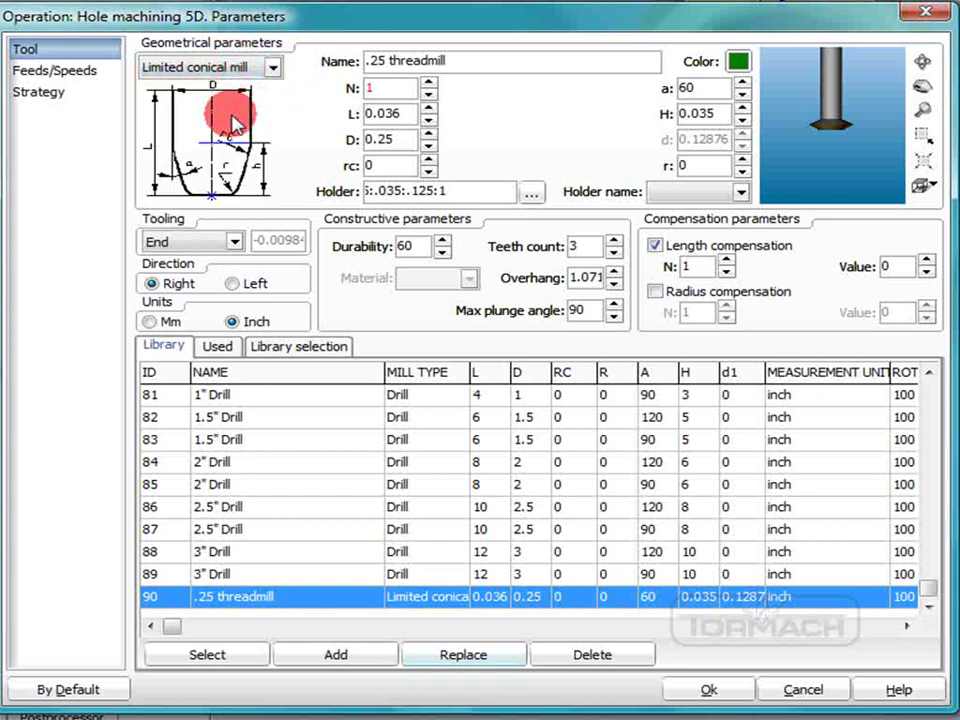
{"action": "scroll", "coordinate": [834, 136], "scroll_direction": "down", "scroll_amount": 4}
{"action": "scroll", "coordinate": [836, 138], "scroll_direction": "up", "scroll_amount": 6}
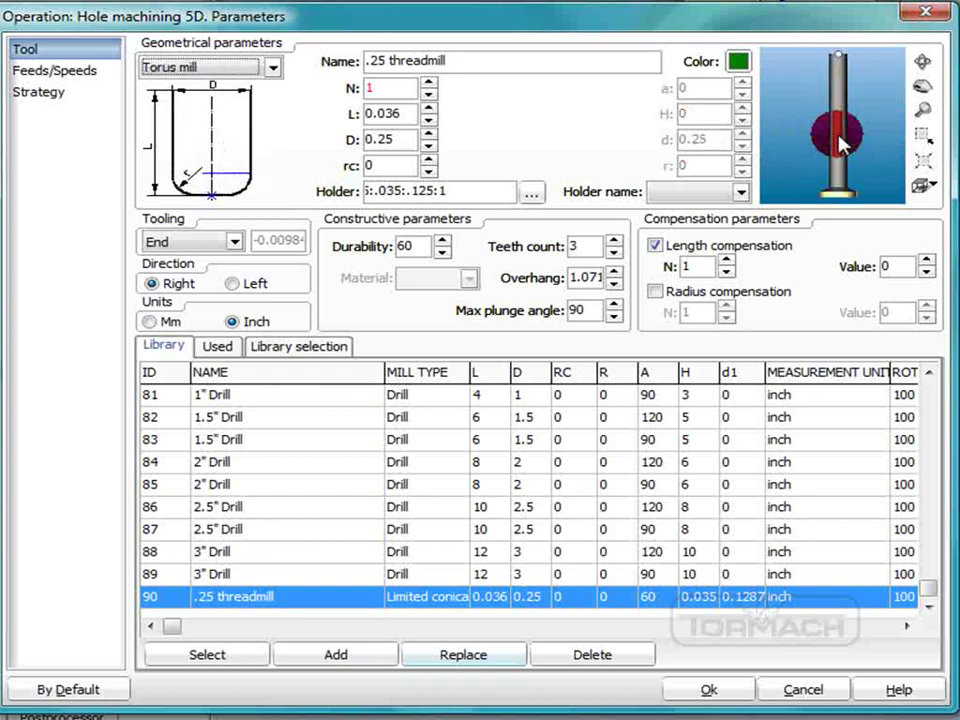
{"action": "scroll", "coordinate": [825, 187], "scroll_direction": "down", "scroll_amount": 2}
{"action": "scroll", "coordinate": [824, 186], "scroll_direction": "up", "scroll_amount": 4}
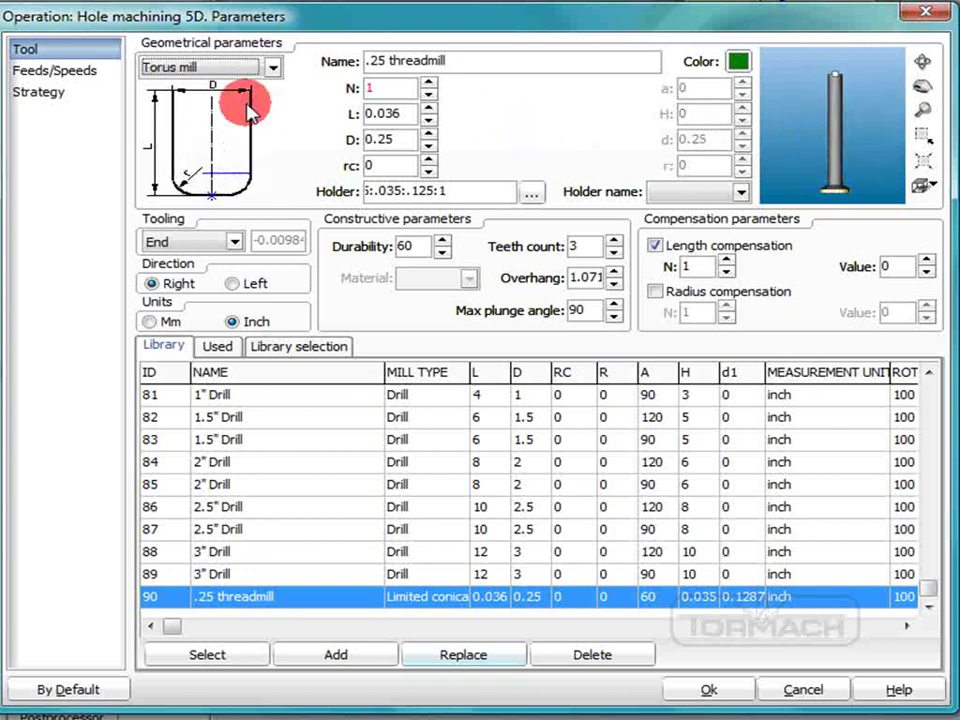
{"action": "left_click", "coordinate": [268, 66]}
{"action": "left_click", "coordinate": [252, 186]}
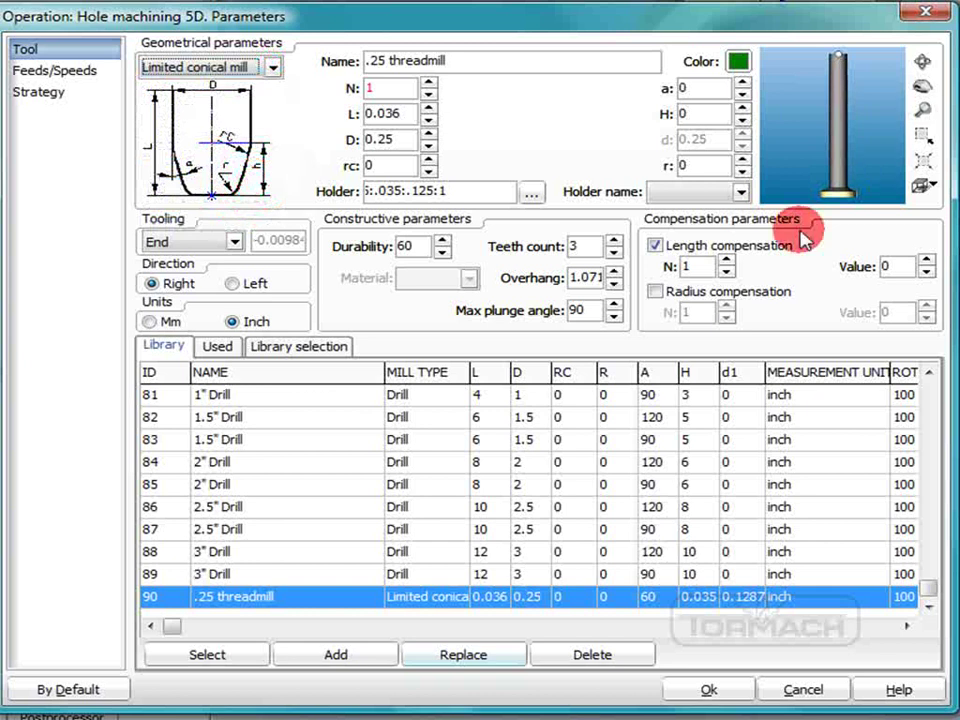
{"action": "left_click", "coordinate": [271, 67]}
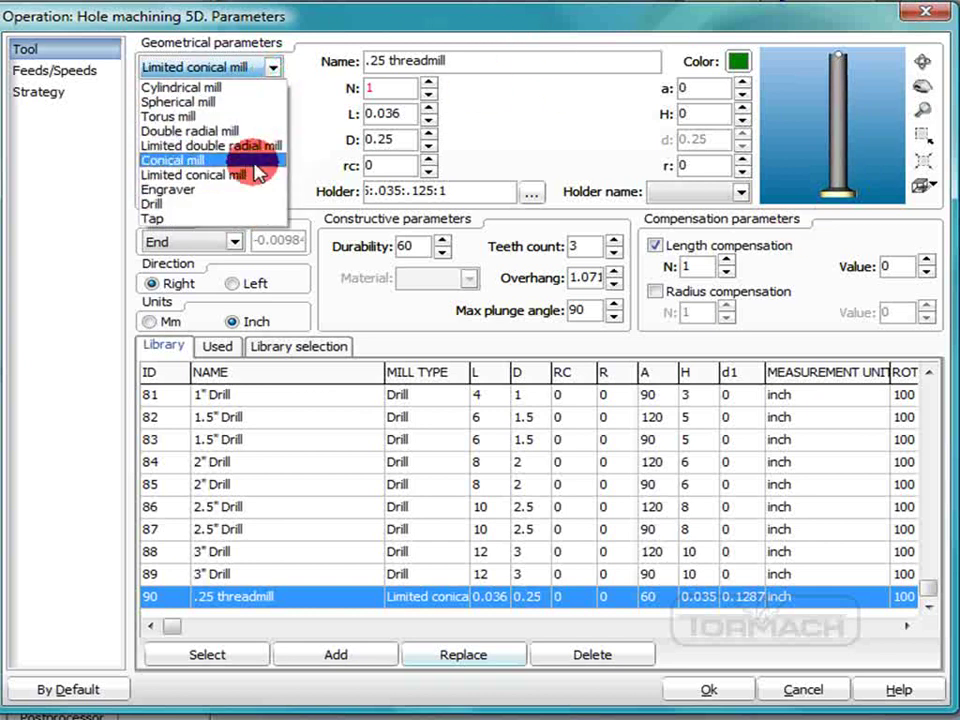
{"action": "left_click", "coordinate": [246, 178]}
{"action": "scroll", "coordinate": [572, 122], "scroll_direction": "down", "scroll_amount": 1}
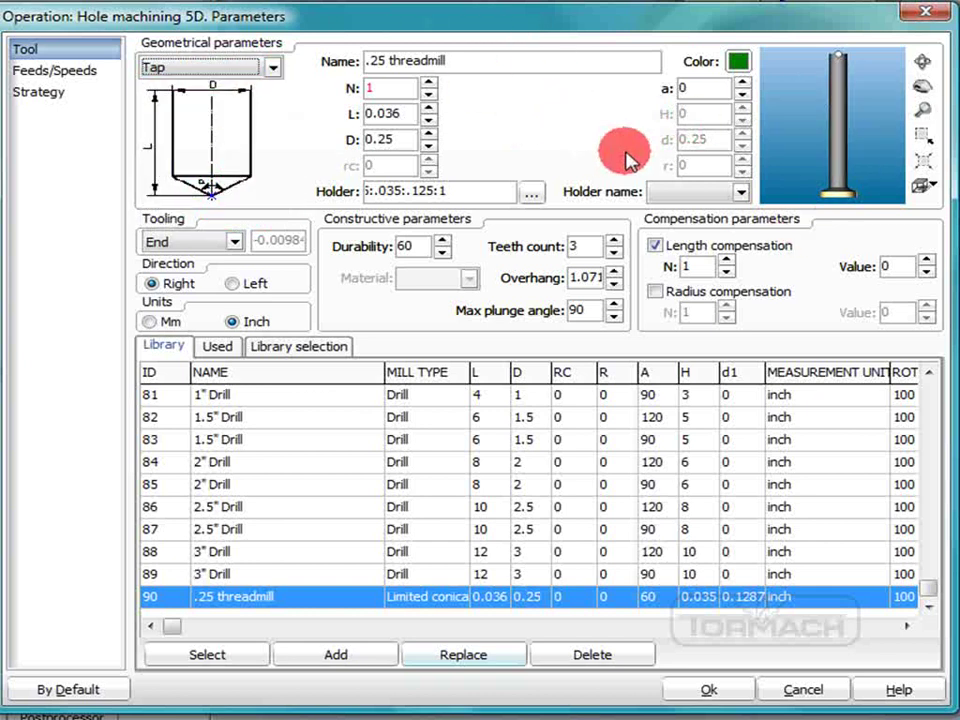
{"action": "middle_click_drag", "start_coordinate": [859, 138], "coordinate": [843, 84]}
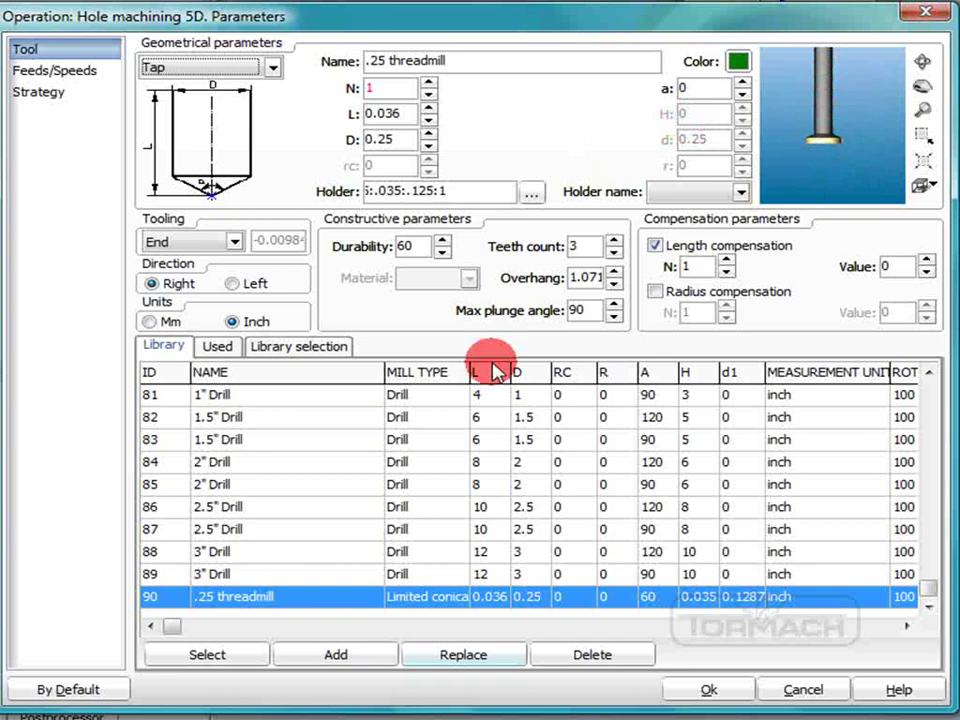
- Reload the .25 threadmill from the library to restore its original definition, and inspect its cutting edge in the tool preview
{"action": "double_click", "coordinate": [248, 602]}
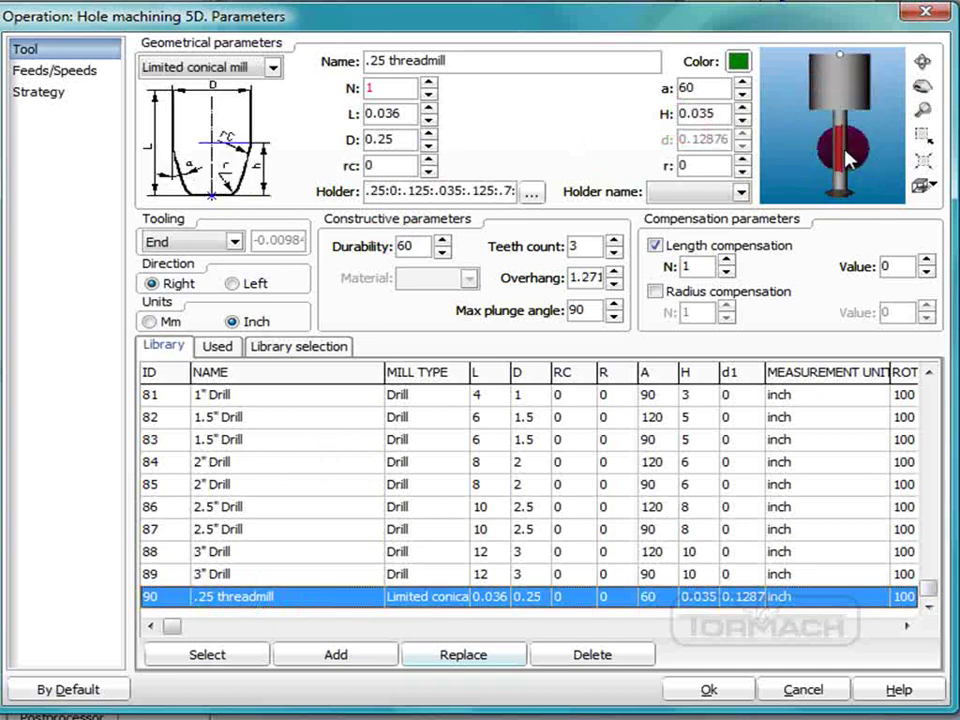
{"action": "scroll", "coordinate": [836, 158], "scroll_direction": "up", "scroll_amount": 1}
{"action": "middle_click_drag", "start_coordinate": [849, 112], "coordinate": [846, 20]}
{"action": "scroll", "coordinate": [840, 134], "scroll_direction": "up", "scroll_amount": 3}
{"action": "left_click_drag", "start_coordinate": [790, 140], "coordinate": [845, 125]}
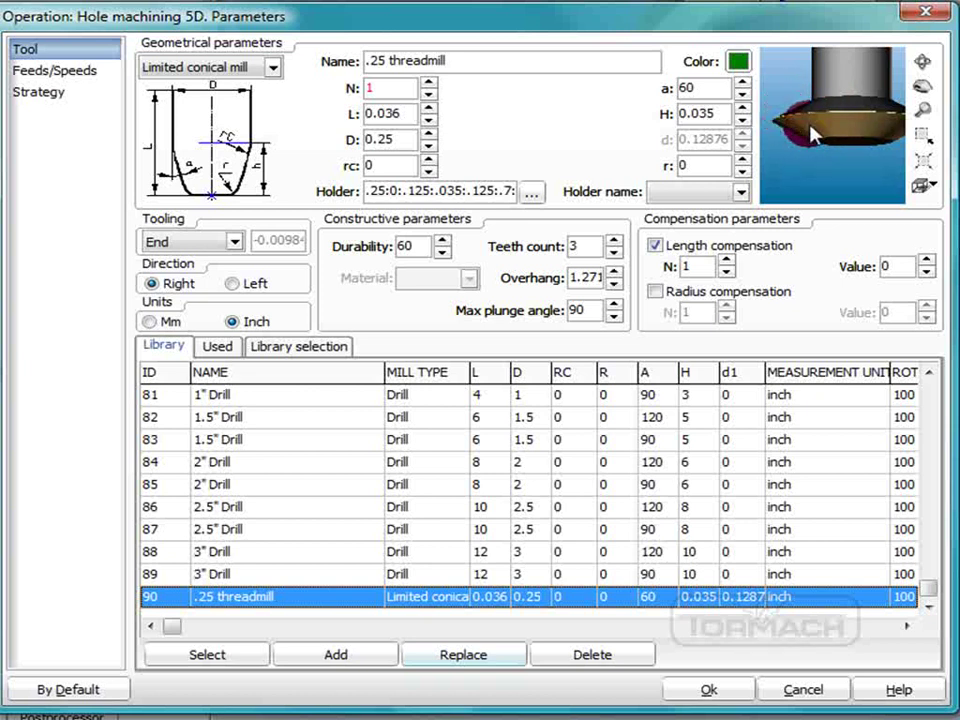
{"action": "middle_click_drag", "start_coordinate": [810, 134], "coordinate": [808, 150]}
{"action": "left_click_drag", "start_coordinate": [808, 150], "coordinate": [818, 178]}
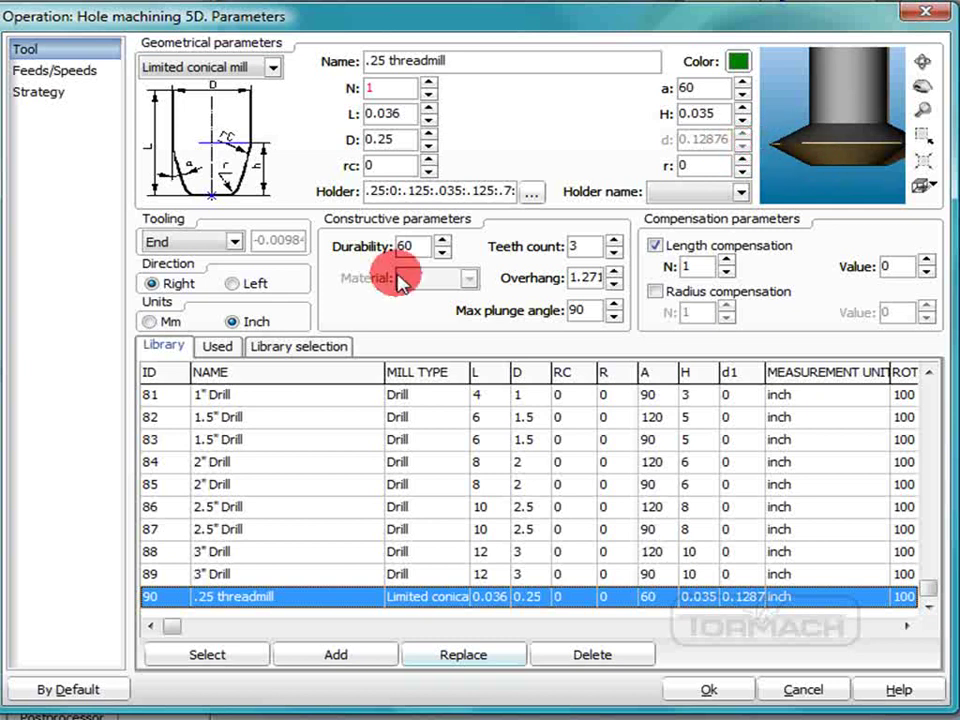
- Highlight the .25 threadmill's complete holder definition to examine its dimension values
{"action": "left_click_drag", "start_coordinate": [388, 190], "coordinate": [362, 190]}
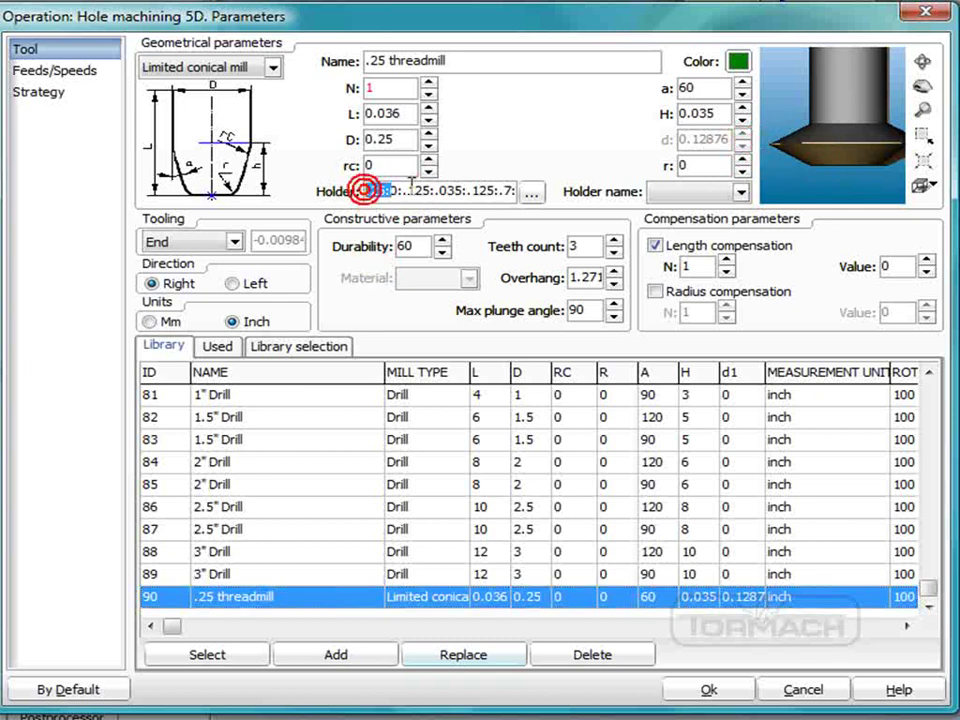
{"action": "left_click", "coordinate": [375, 193]}
{"action": "double_click", "coordinate": [366, 192]}
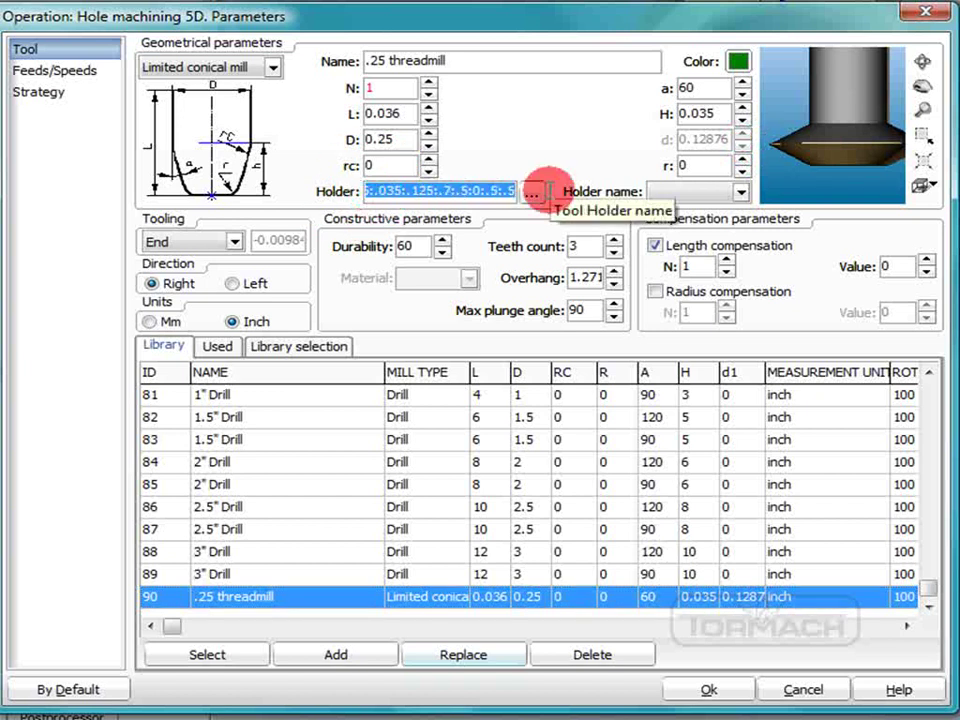
- Shorten the .25 threadmill's holder definition by replacing everything after .035:.125: with 1, and inspect the shank in the tool preview
{"action": "double_click", "coordinate": [478, 193]}
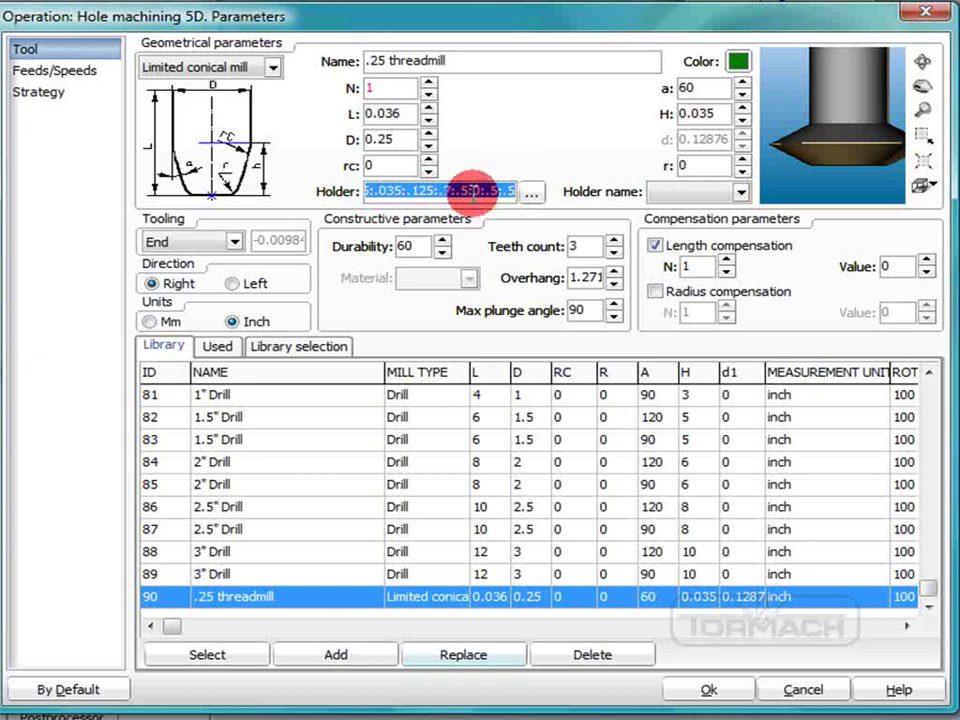
{"action": "left_click", "coordinate": [372, 191]}
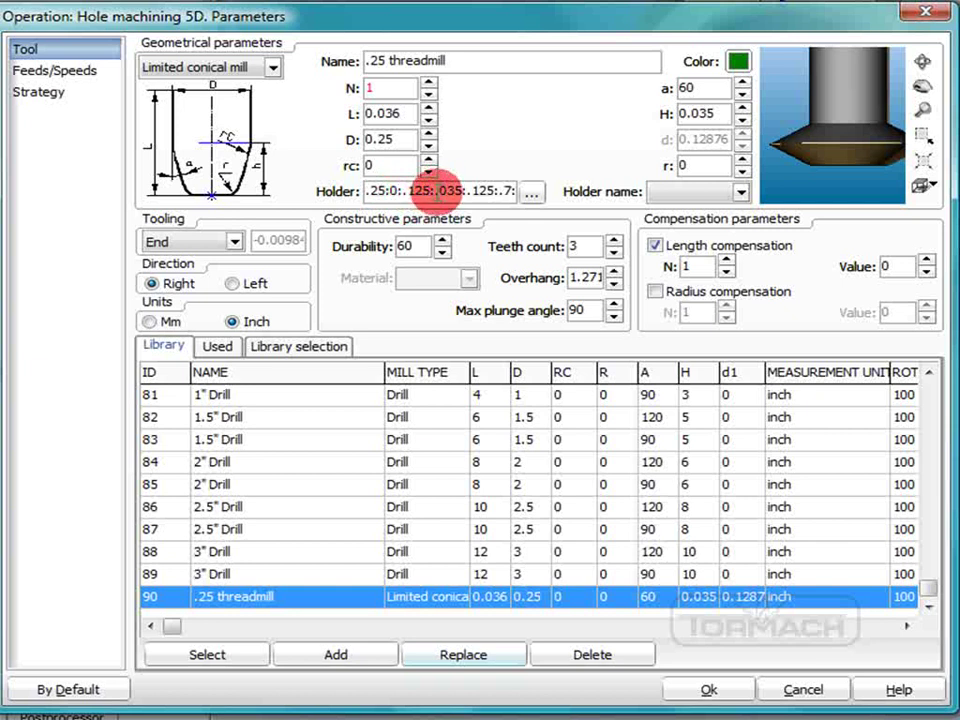
{"action": "left_click_drag", "start_coordinate": [441, 190], "coordinate": [527, 195]}
{"action": "left_click", "coordinate": [436, 195]}
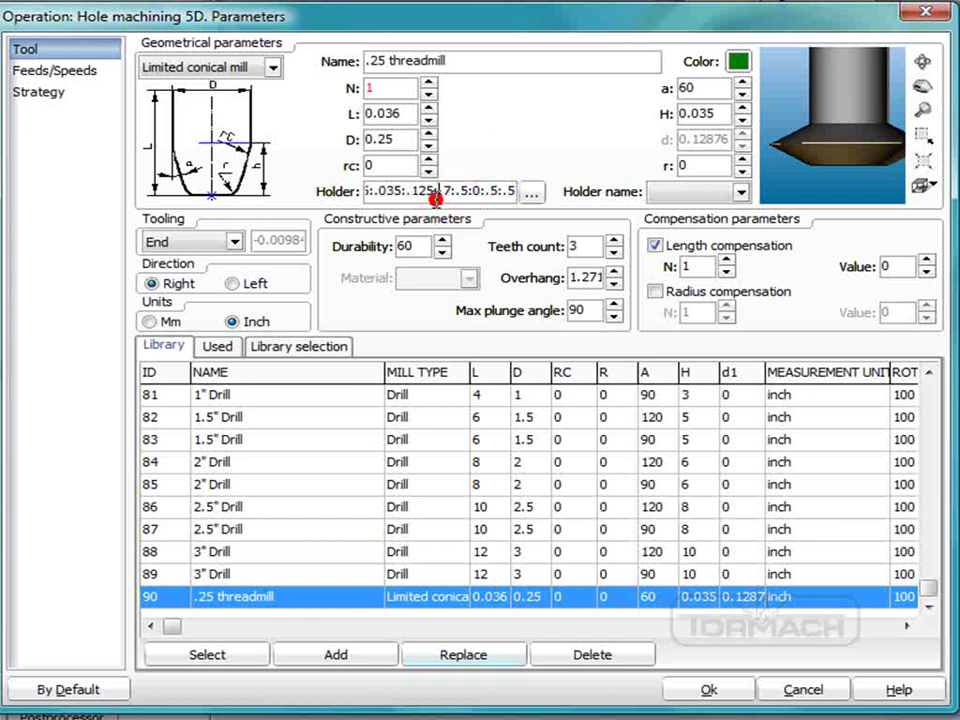
{"action": "left_click", "coordinate": [414, 195]}
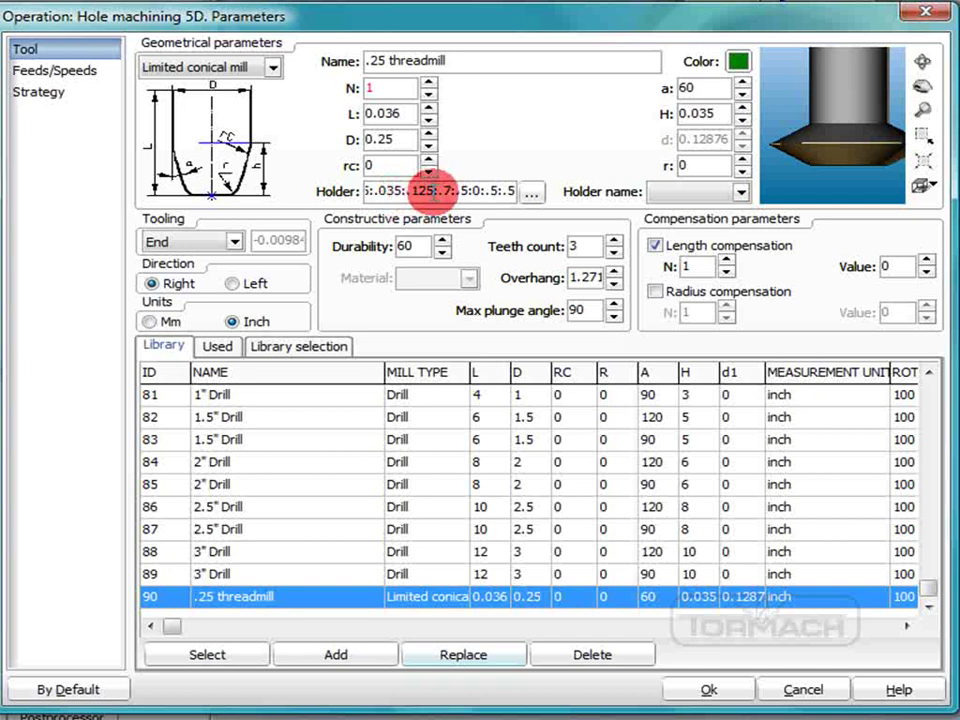
{"action": "left_click_drag", "start_coordinate": [437, 191], "coordinate": [531, 189]}
{"action": "key", "text": "Delete"}
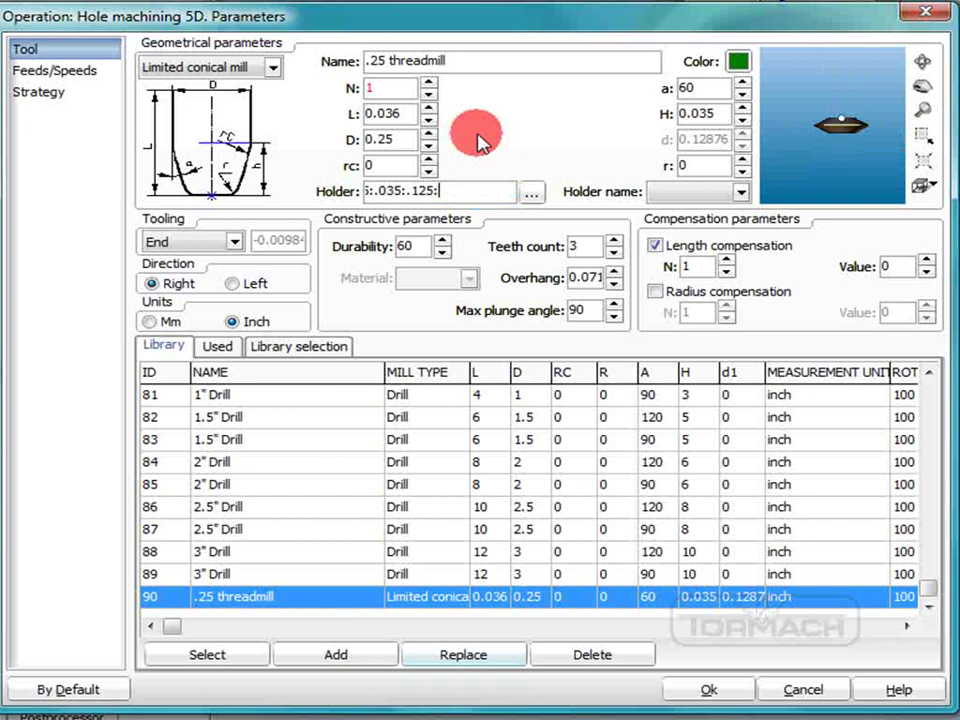
{"action": "type", "text": "1"}
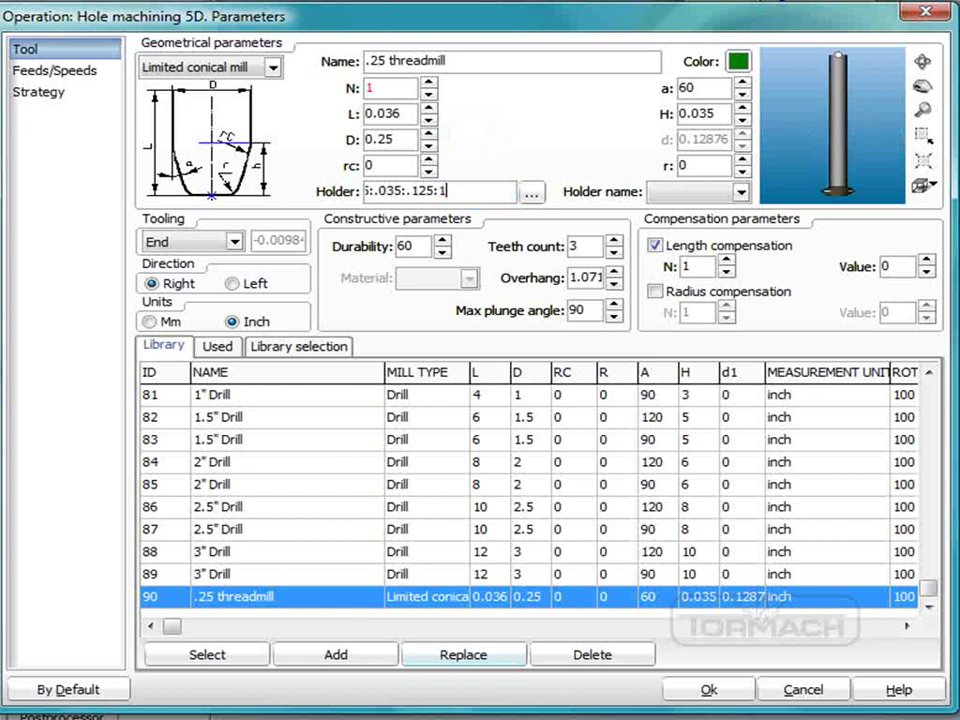
{"action": "left_click", "coordinate": [503, 138]}
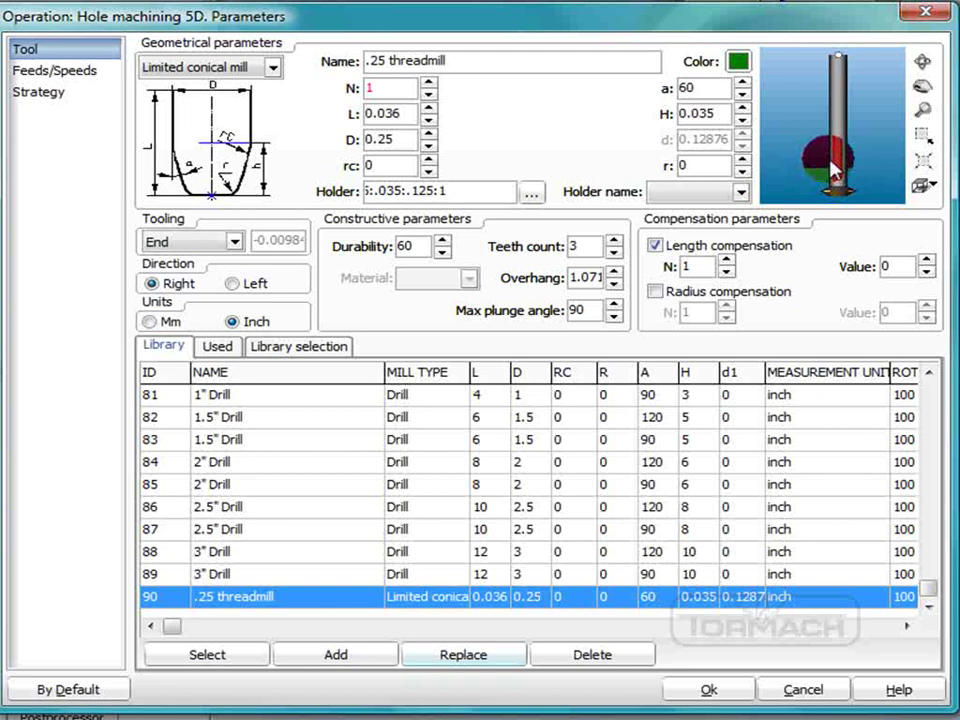
{"action": "left_click_drag", "start_coordinate": [835, 155], "coordinate": [793, 118]}
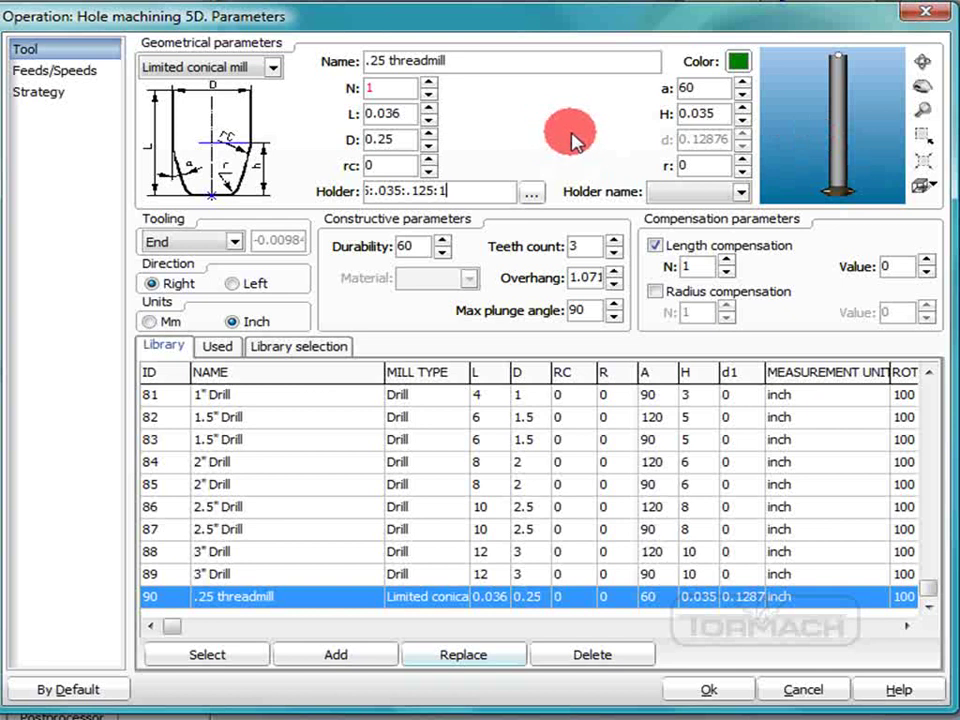
- Overwrite the .25 threadmill entry in the tool library with the modified tool, accepting the insertion despite matching parameters
{"action": "left_click", "coordinate": [318, 596]}
{"action": "left_click", "coordinate": [440, 654]}
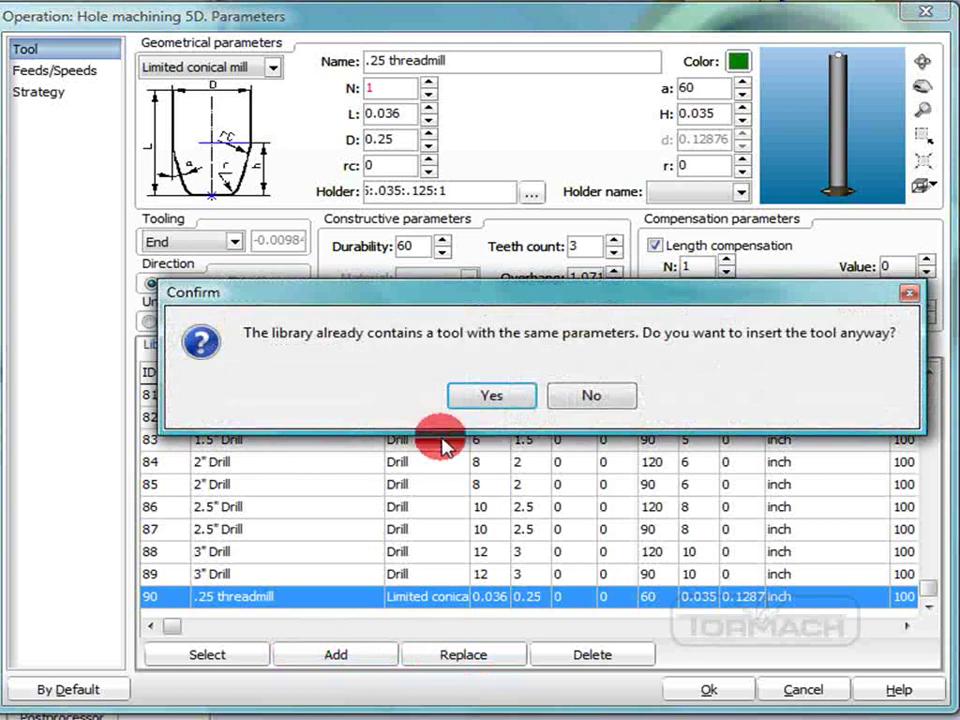
{"action": "left_click", "coordinate": [482, 396]}
{"action": "left_click", "coordinate": [352, 442]}
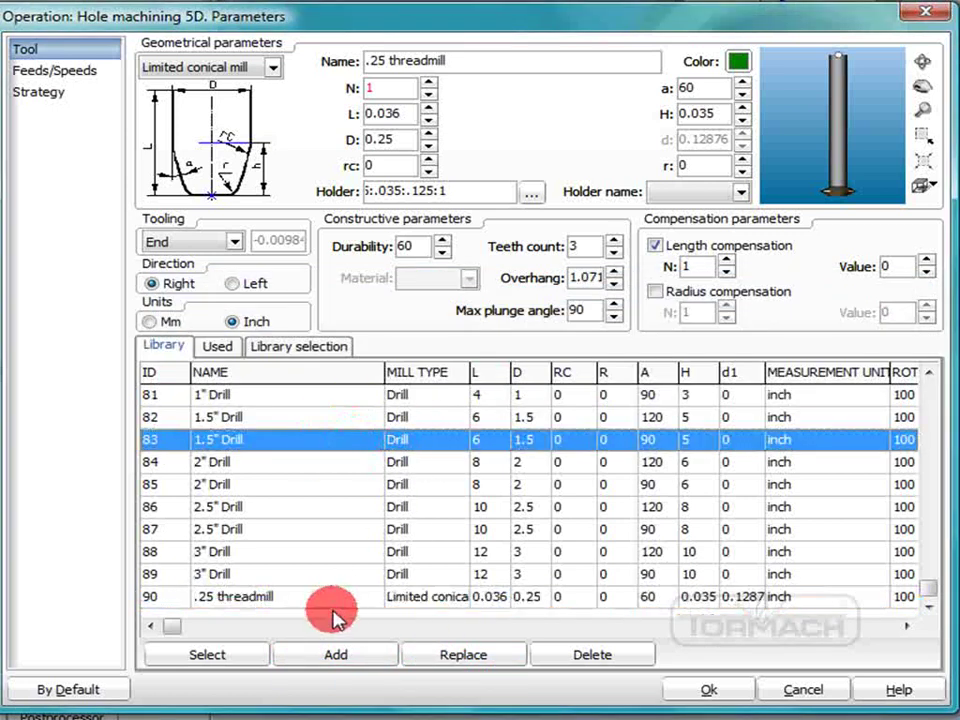
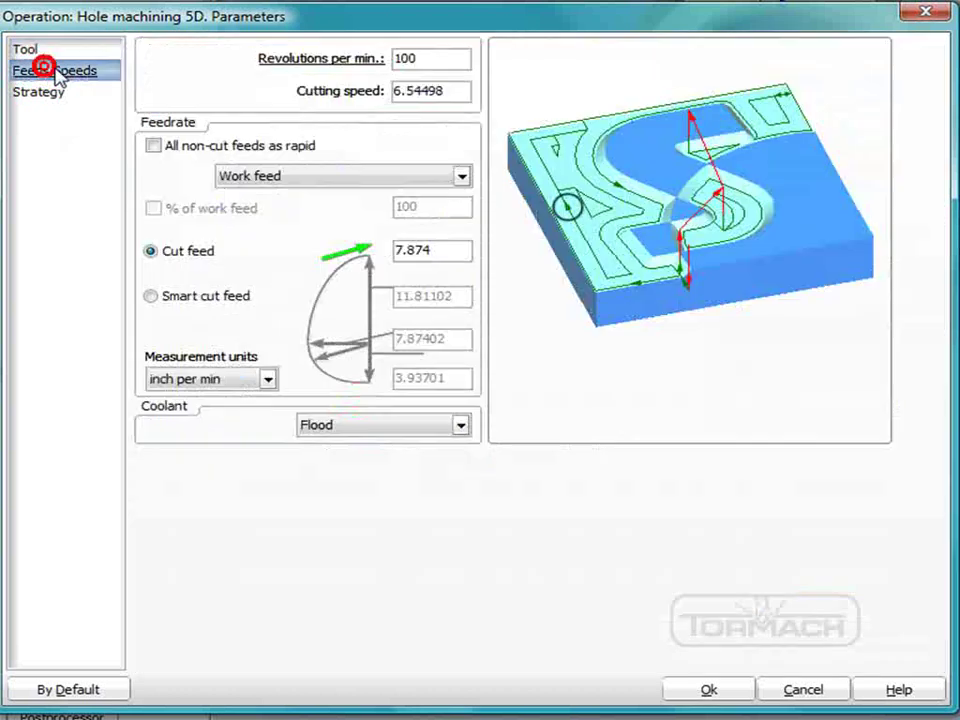
- Set the operation's spindle speed to 5000 revolutions per minute and its cut feed to 40 inches per minute
{"action": "double_click", "coordinate": [420, 58]}
{"action": "type", "text": "5000"}
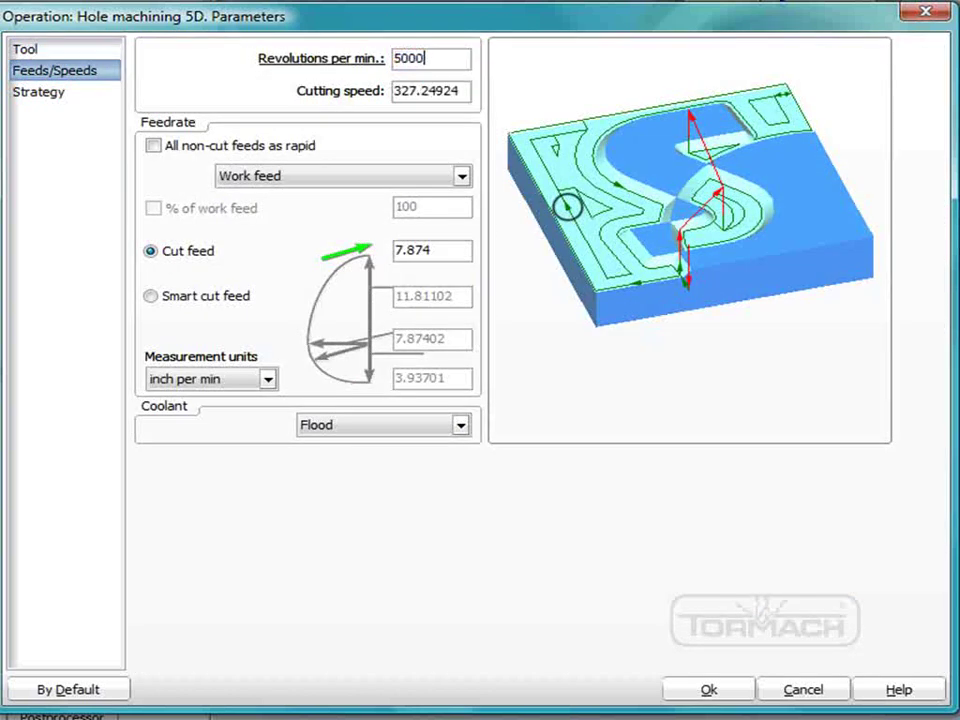
{"action": "double_click", "coordinate": [452, 251]}
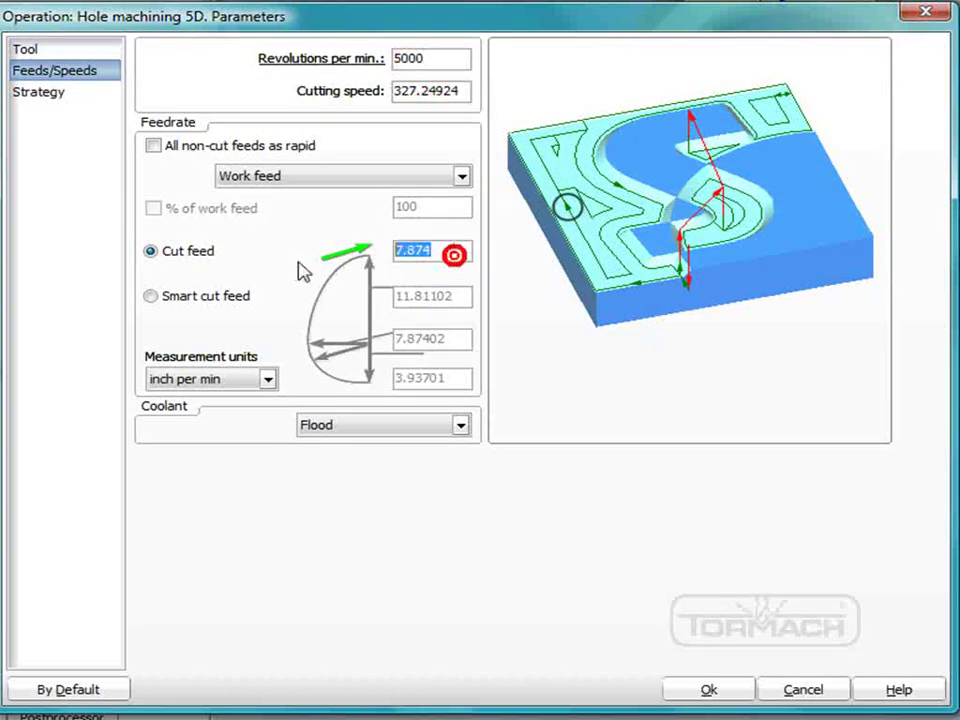
{"action": "type", "text": "40"}
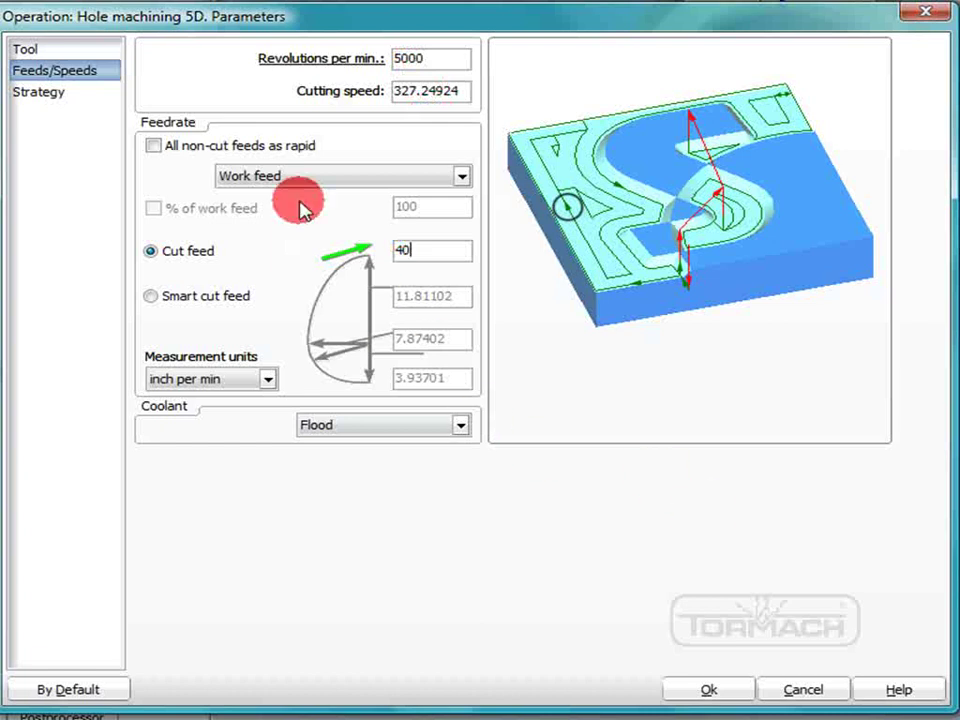
- Set the operation's drilling type to By spiral (thread milling) with the Long Hand NC code format
{"action": "left_click", "coordinate": [24, 96]}
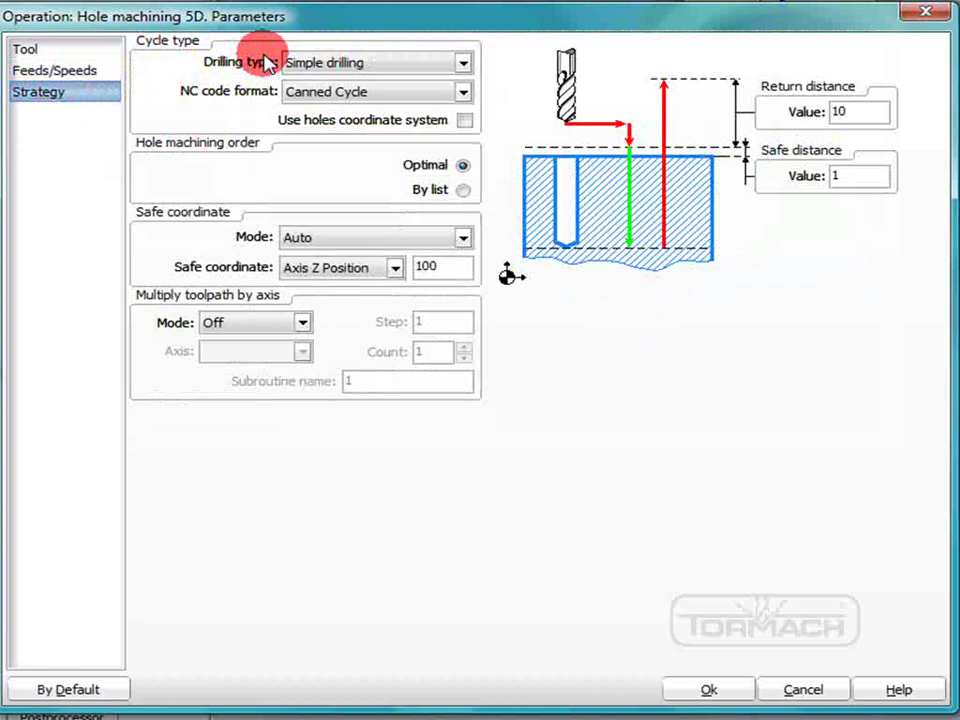
{"action": "left_click", "coordinate": [462, 63]}
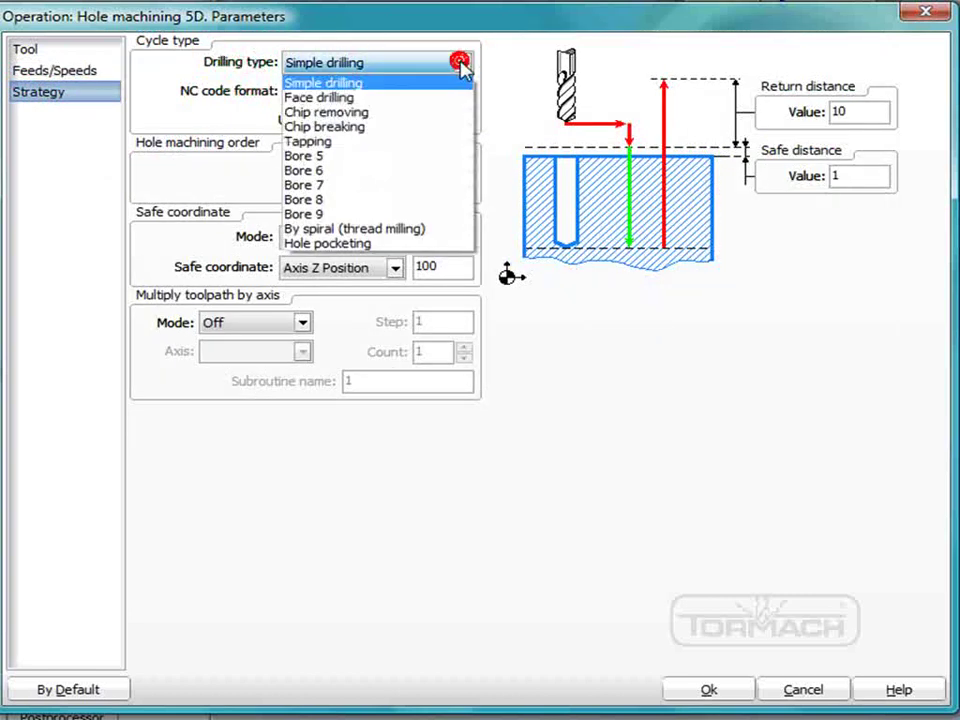
{"action": "left_click", "coordinate": [408, 230]}
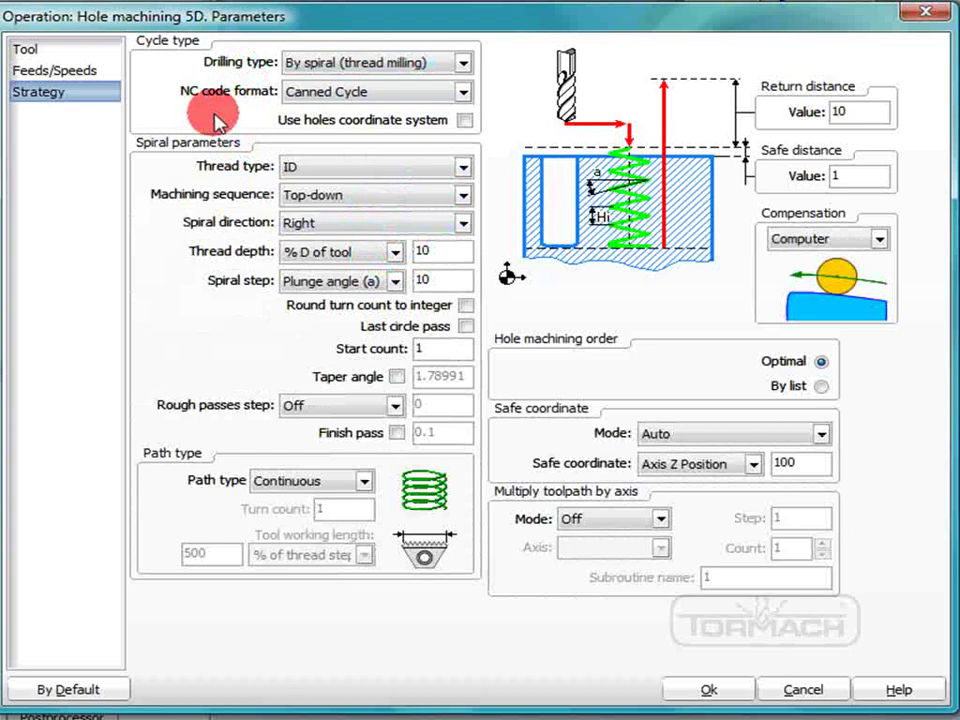
{"action": "left_click", "coordinate": [463, 91]}
{"action": "left_click", "coordinate": [424, 114]}
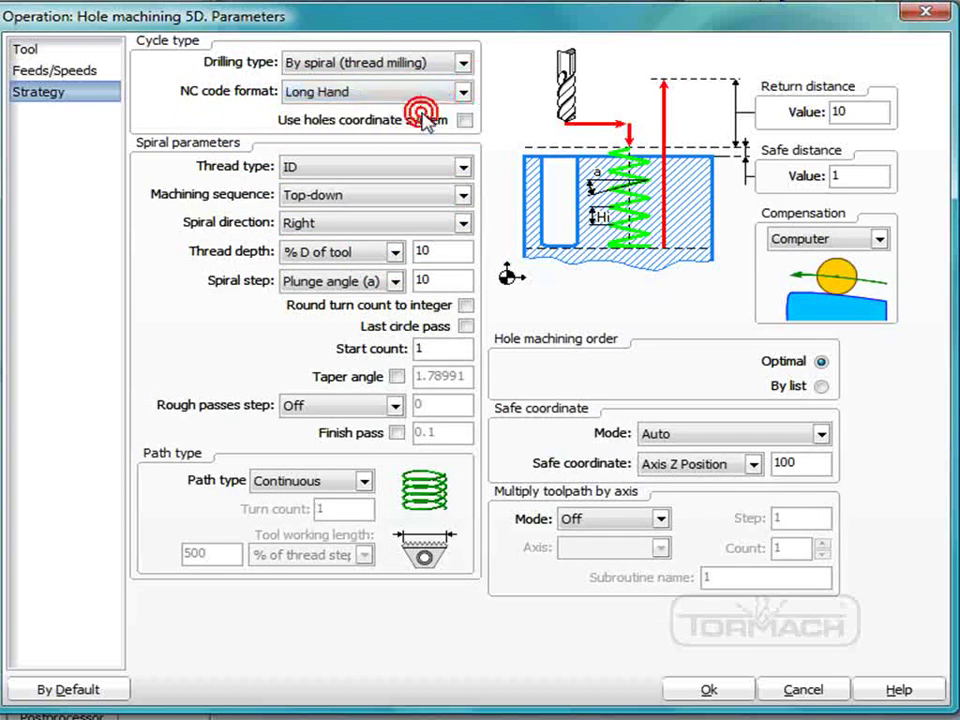
- Make the spiral an OD thread with its thread depth defined as a distance of .045
{"action": "left_click", "coordinate": [464, 167]}
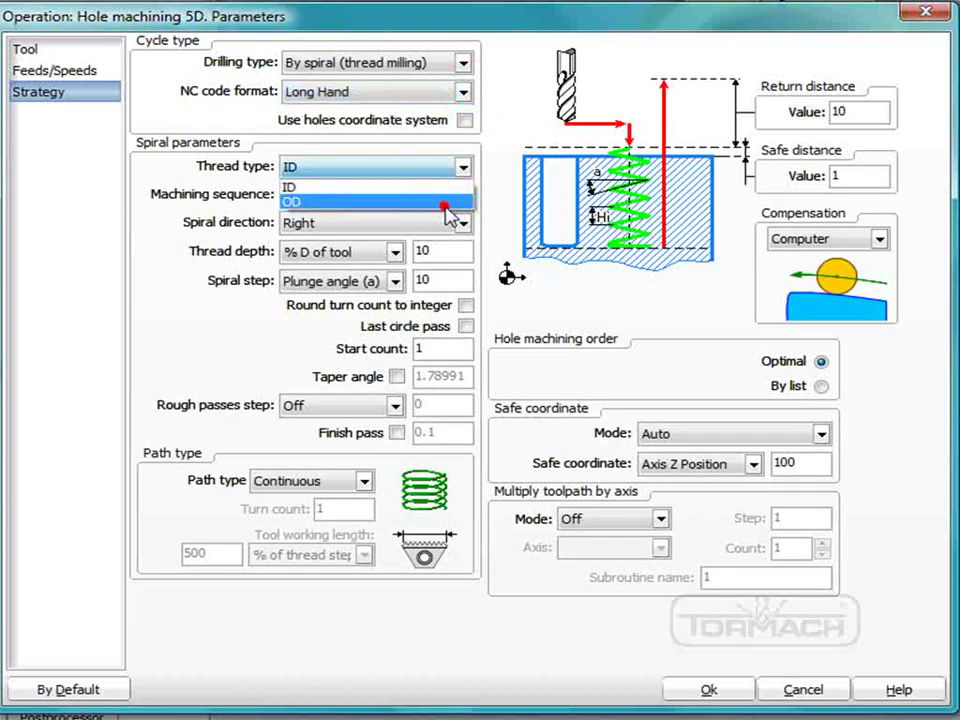
{"action": "left_click", "coordinate": [445, 200]}
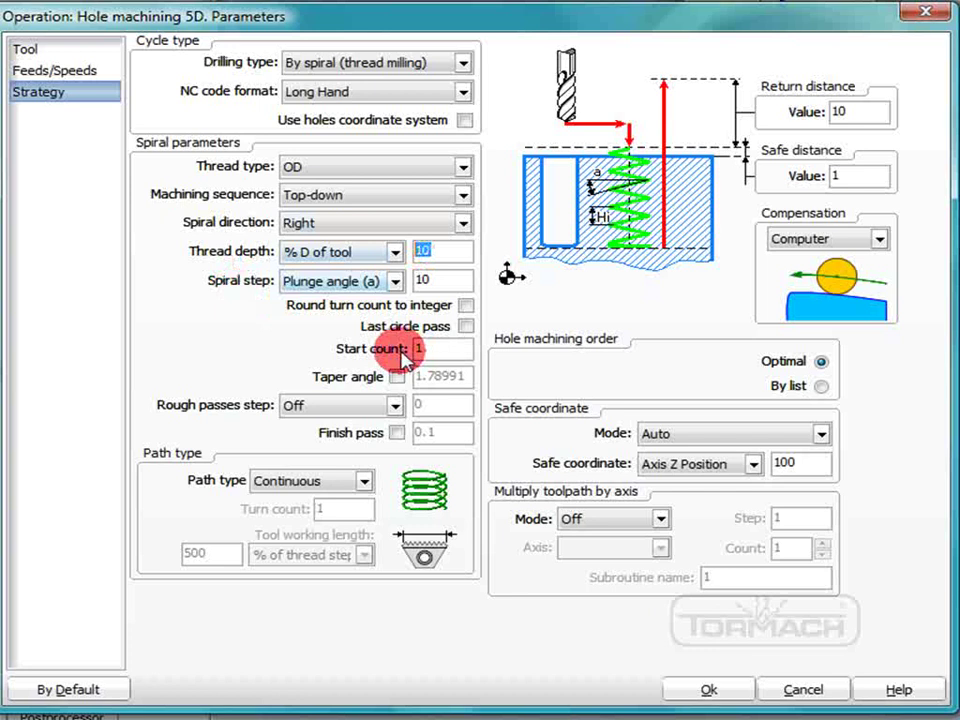
{"action": "left_click", "coordinate": [396, 252]}
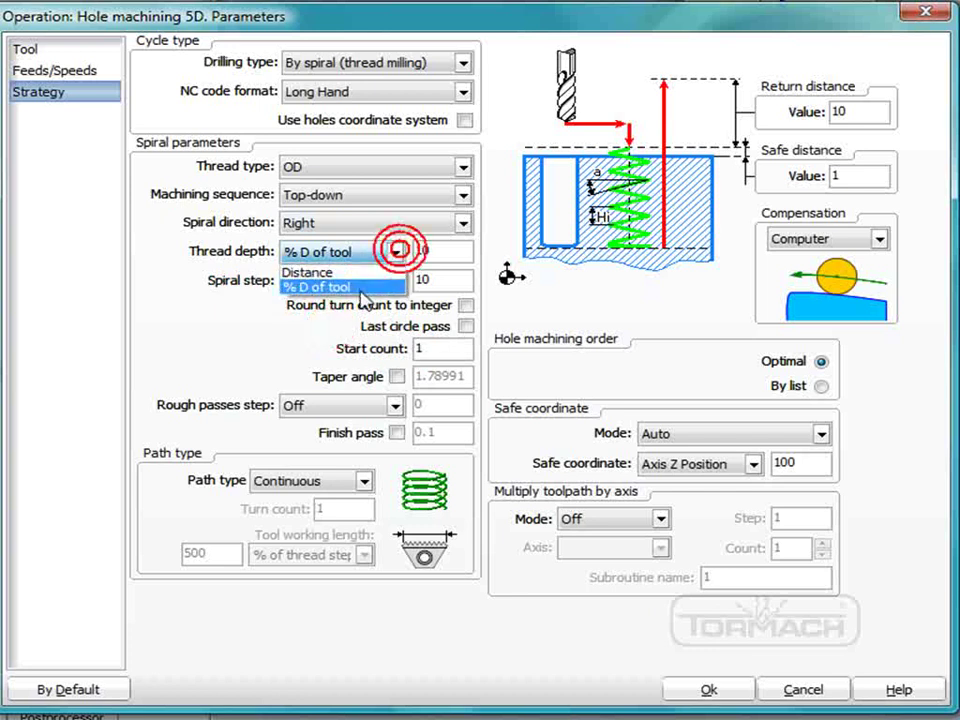
{"action": "left_click", "coordinate": [340, 274]}
{"action": "double_click", "coordinate": [422, 248]}
{"action": "type", "text": ".045"}
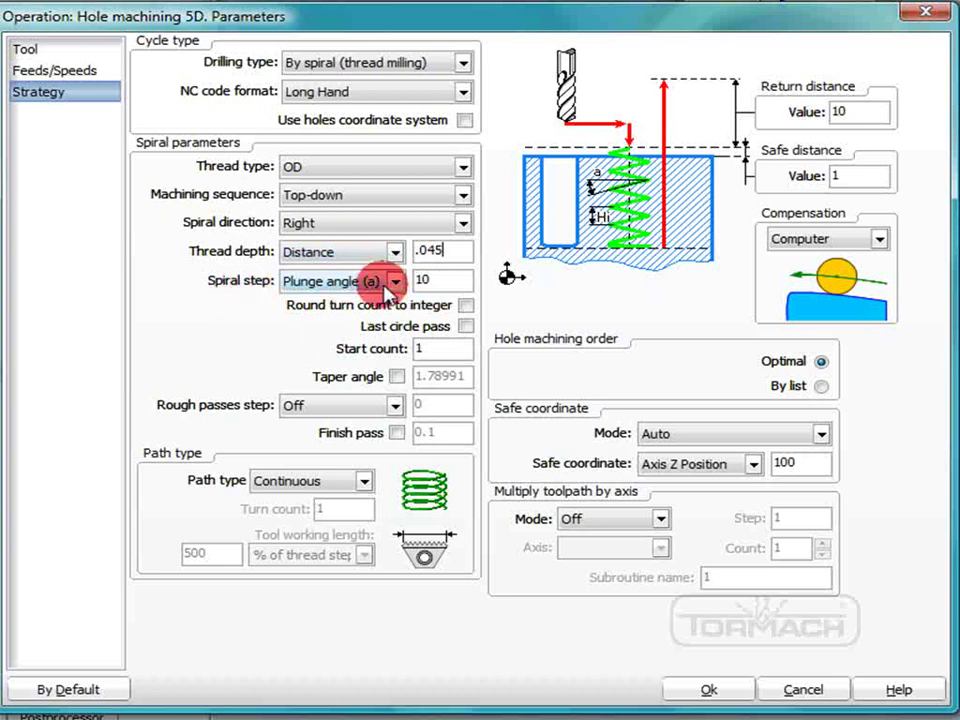
- Define the spiral step as Distance (Hi) with a value of .0833
{"action": "left_click", "coordinate": [338, 281]}
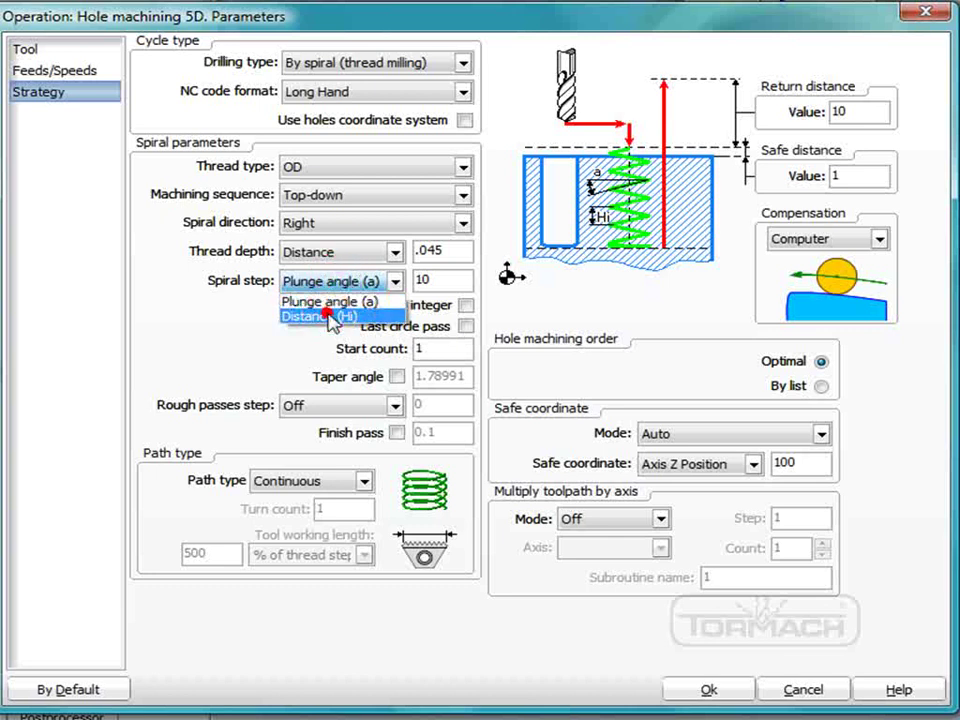
{"action": "left_click", "coordinate": [300, 316]}
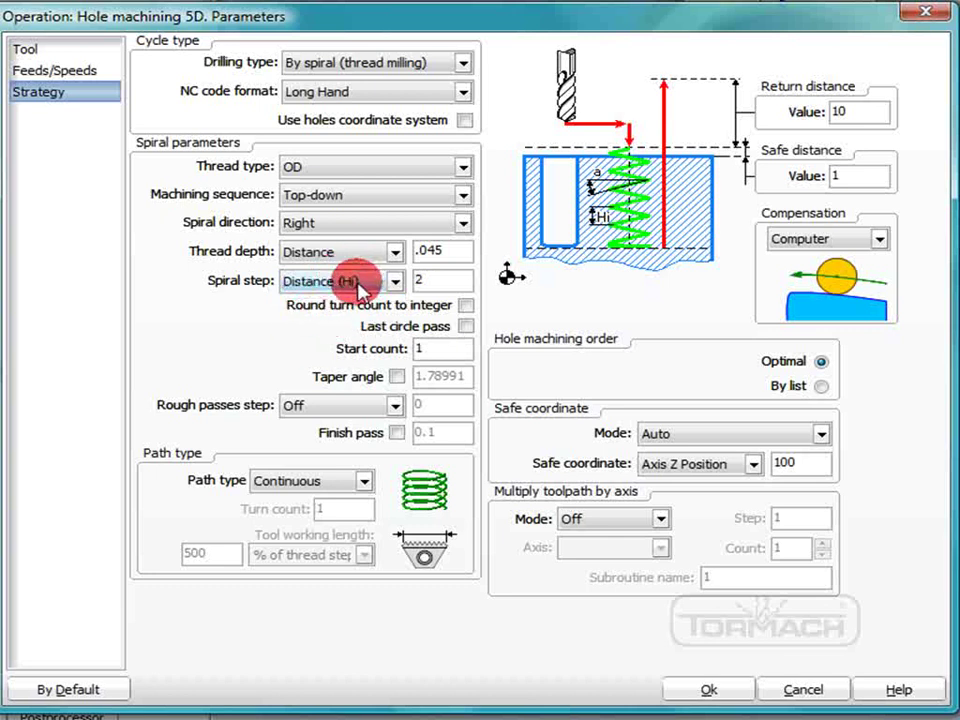
{"action": "double_click", "coordinate": [437, 280]}
{"action": "type", "text": ".0833"}
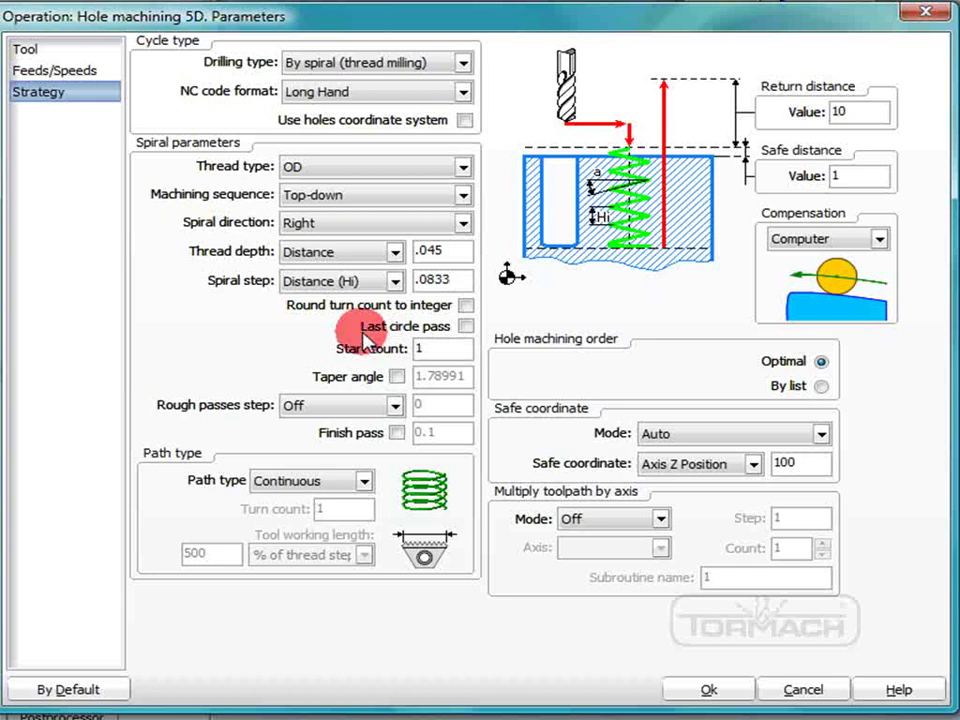
- Define the rough passes step by count, with 6 passes
{"action": "left_click", "coordinate": [394, 405]}
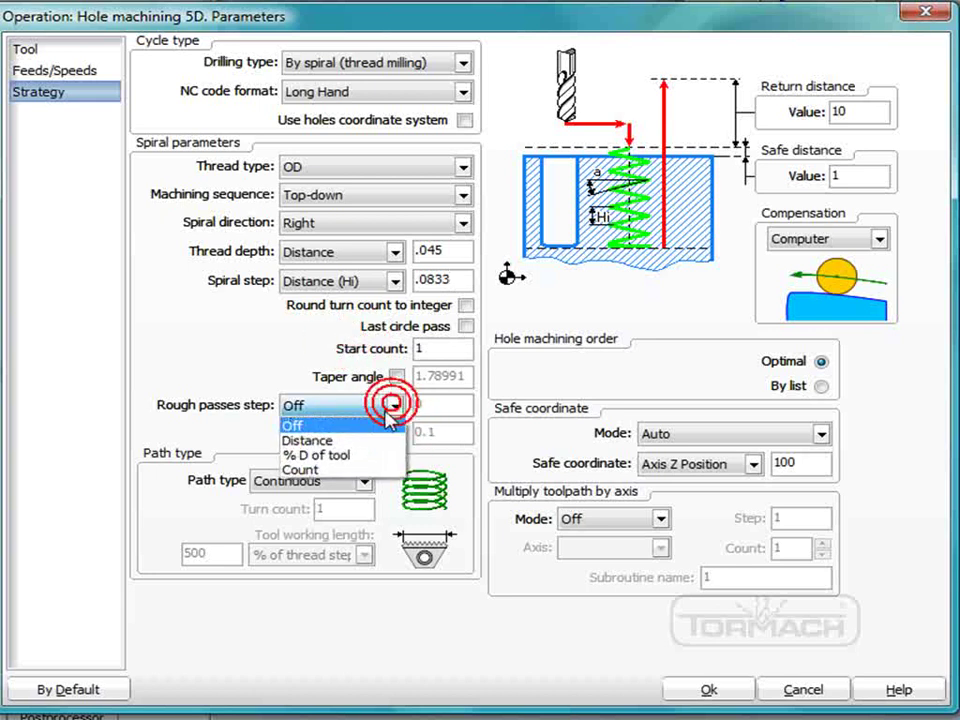
{"action": "left_click", "coordinate": [341, 470]}
{"action": "left_click_drag", "start_coordinate": [436, 404], "coordinate": [392, 417]}
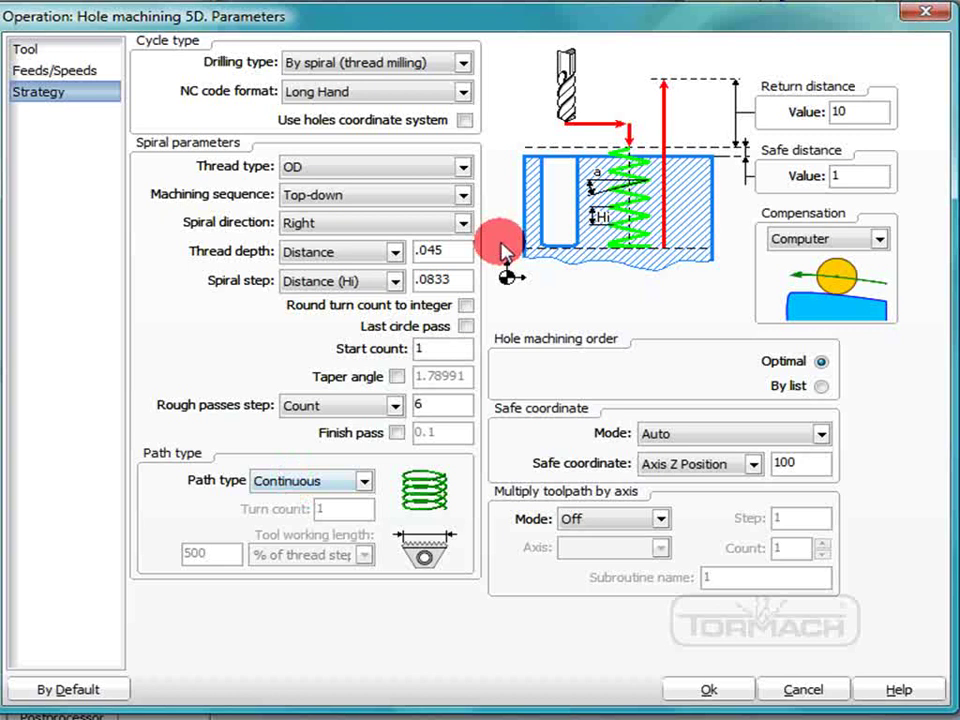
- Set the return distance to .1 and the safe distance to .05, and accept the operation parameters
{"action": "double_click", "coordinate": [855, 112]}
{"action": "type", "text": "."}
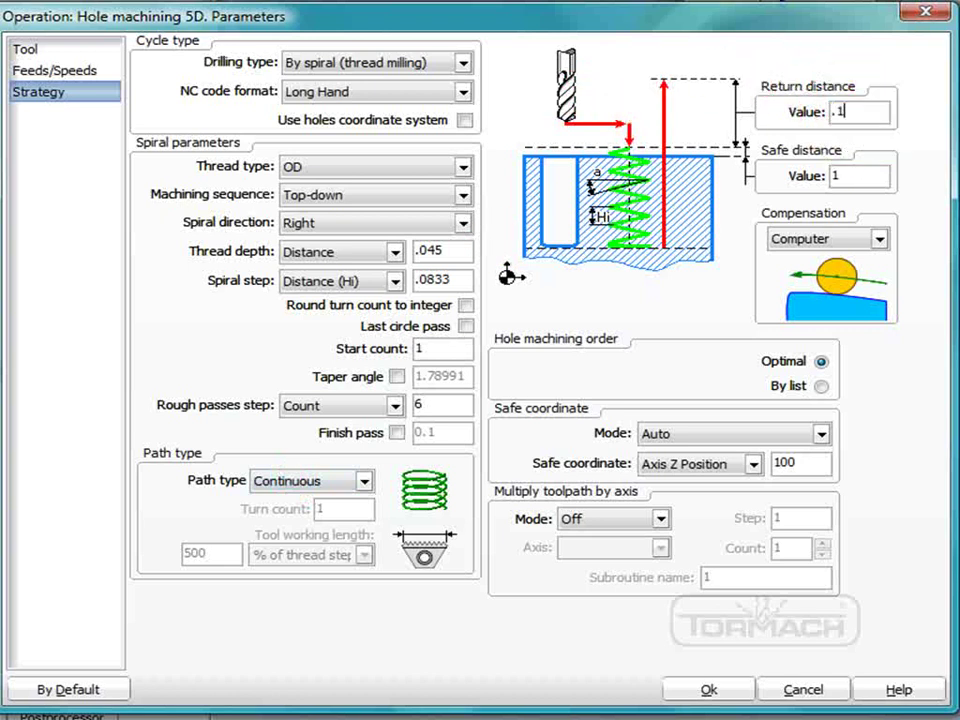
{"action": "double_click", "coordinate": [850, 176]}
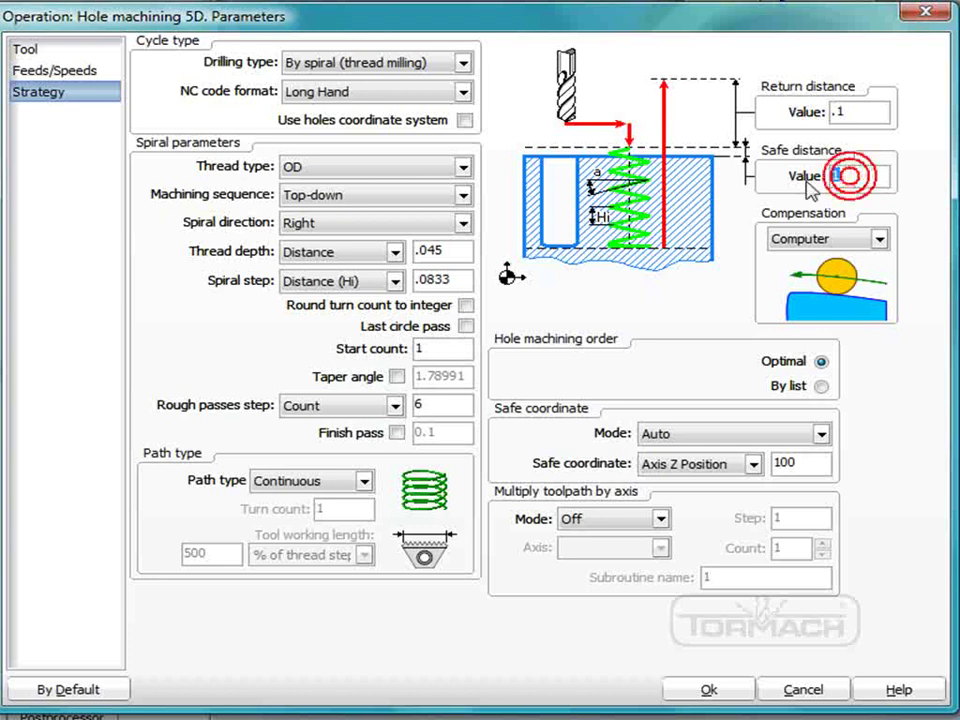
{"action": "type", "text": ".05"}
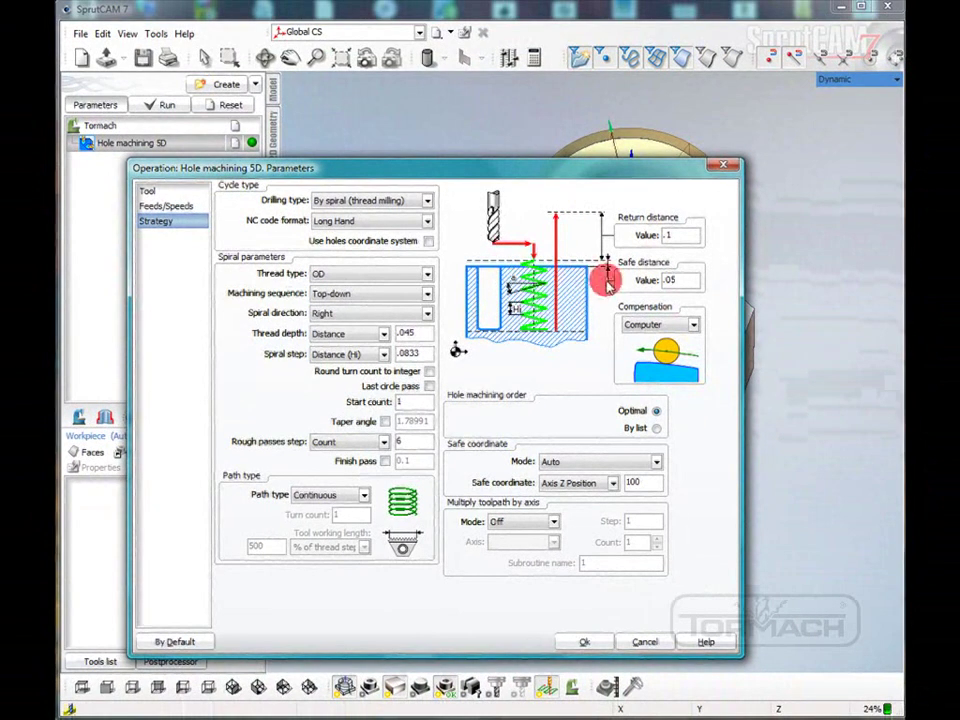
{"action": "left_click", "coordinate": [586, 641]}
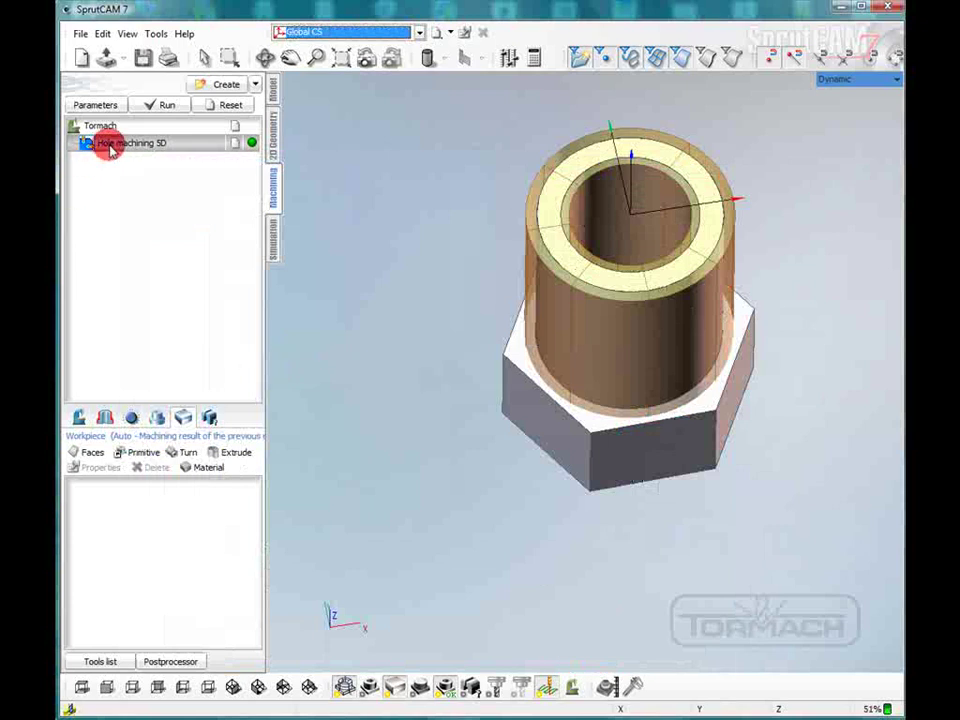
- Add the part's outer cylindrical face, Face5, as a hole to the operation's job assignment
{"action": "left_click", "coordinate": [105, 418]}
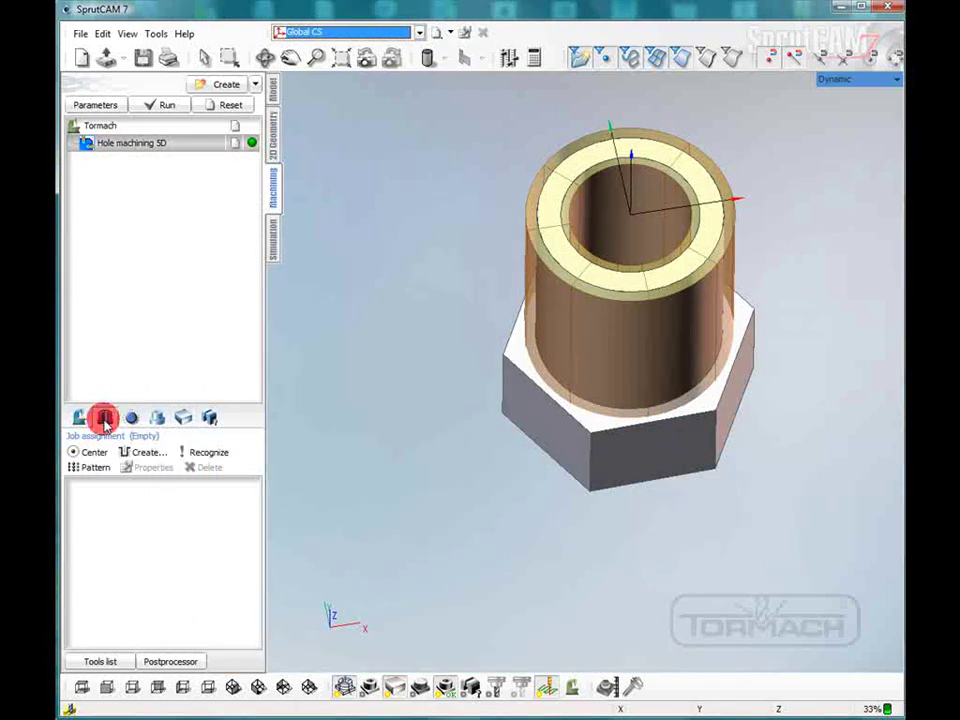
{"action": "left_click", "coordinate": [96, 453]}
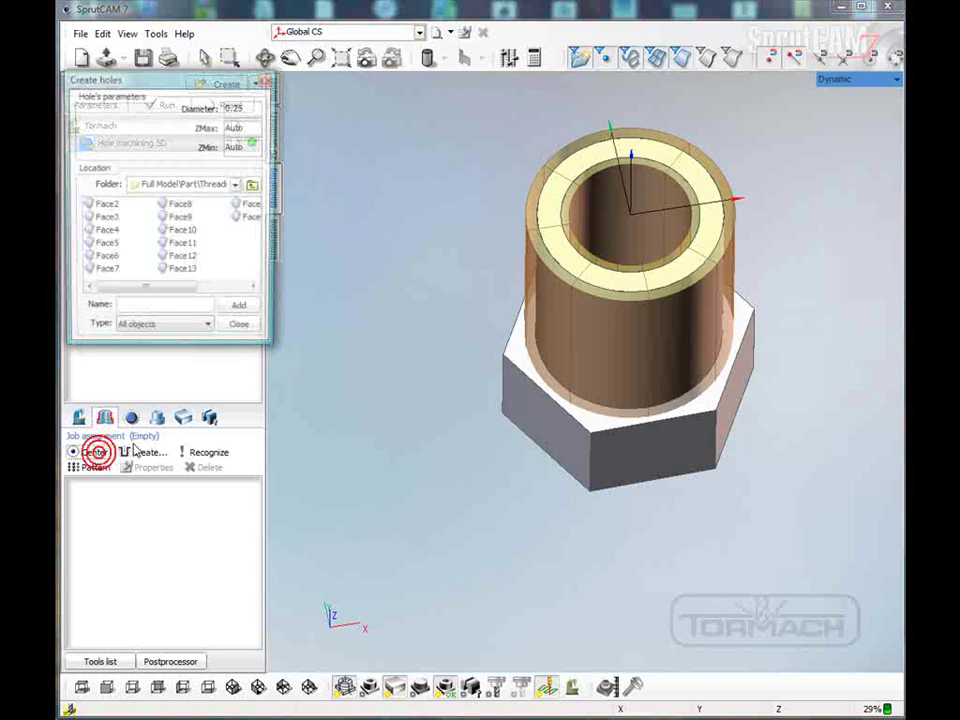
{"action": "left_click", "coordinate": [610, 336]}
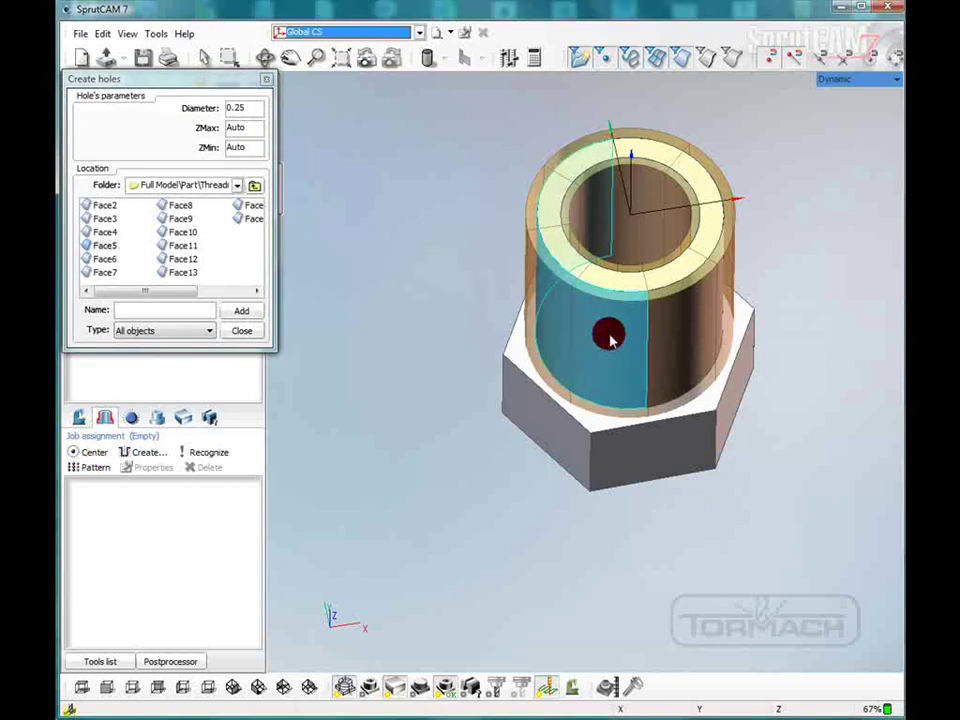
{"action": "left_click", "coordinate": [245, 314]}
{"action": "left_click", "coordinate": [244, 331]}
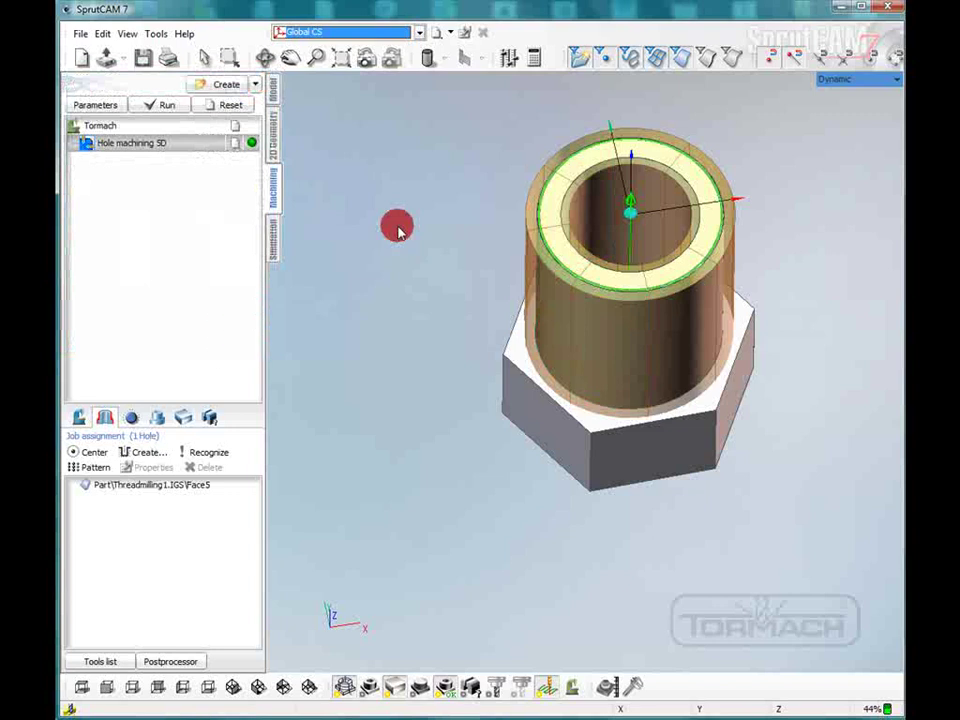
- Calculate the toolpath of the Hole machining 5D operation and examine the spiral passes around the outer cylinder
{"action": "left_click", "coordinate": [166, 104]}
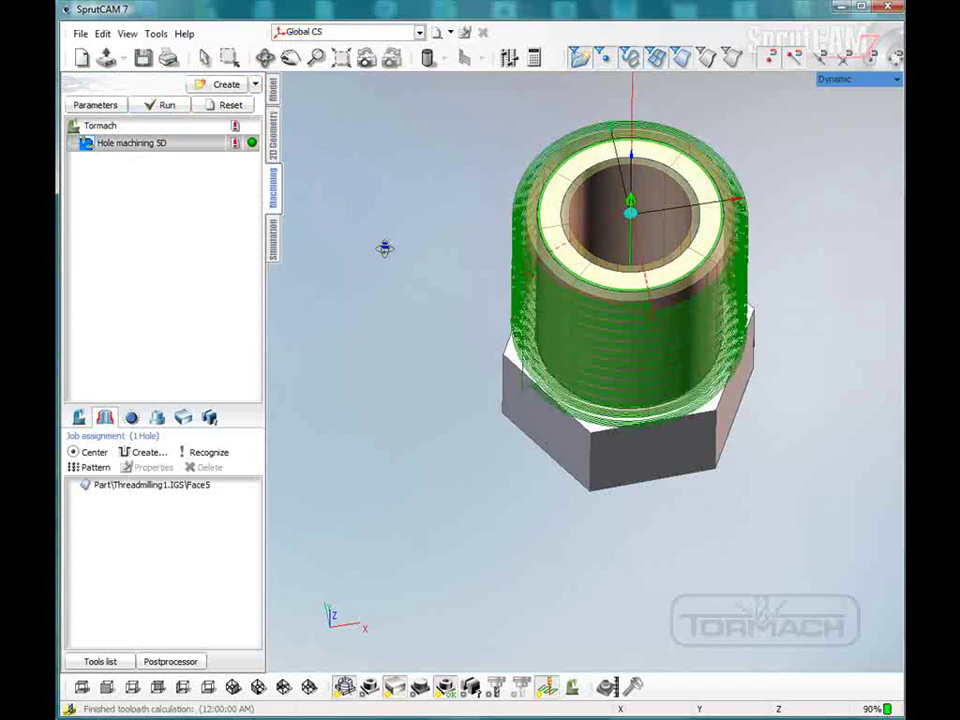
{"action": "right_click_drag", "start_coordinate": [385, 247], "coordinate": [377, 186]}
{"action": "mouse_move", "coordinate": [377, 183]}
{"action": "left_mouse_down"}
{"action": "mouse_move", "coordinate": [407, 176]}
{"action": "mouse_move", "coordinate": [397, 158]}
{"action": "left_mouse_up"}
{"action": "middle_click_drag", "start_coordinate": [397, 158], "coordinate": [395, 166]}
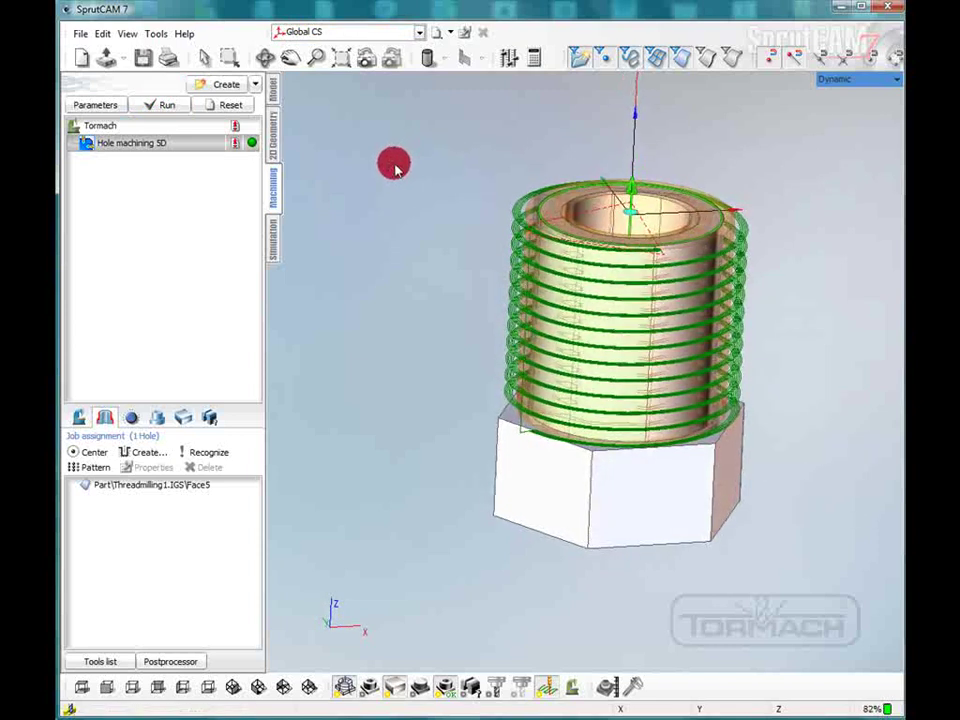
{"action": "left_click", "coordinate": [271, 237]}
{"action": "left_click", "coordinate": [158, 125]}
{"action": "left_click", "coordinate": [159, 146]}
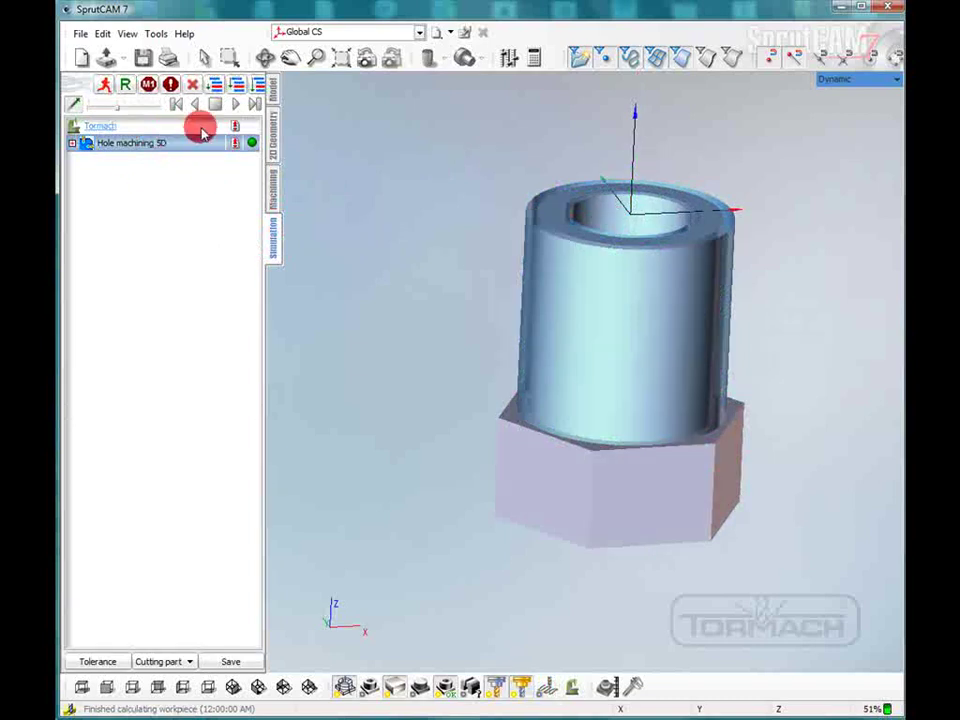
{"action": "left_click", "coordinate": [275, 195]}
{"action": "left_click", "coordinate": [194, 149]}
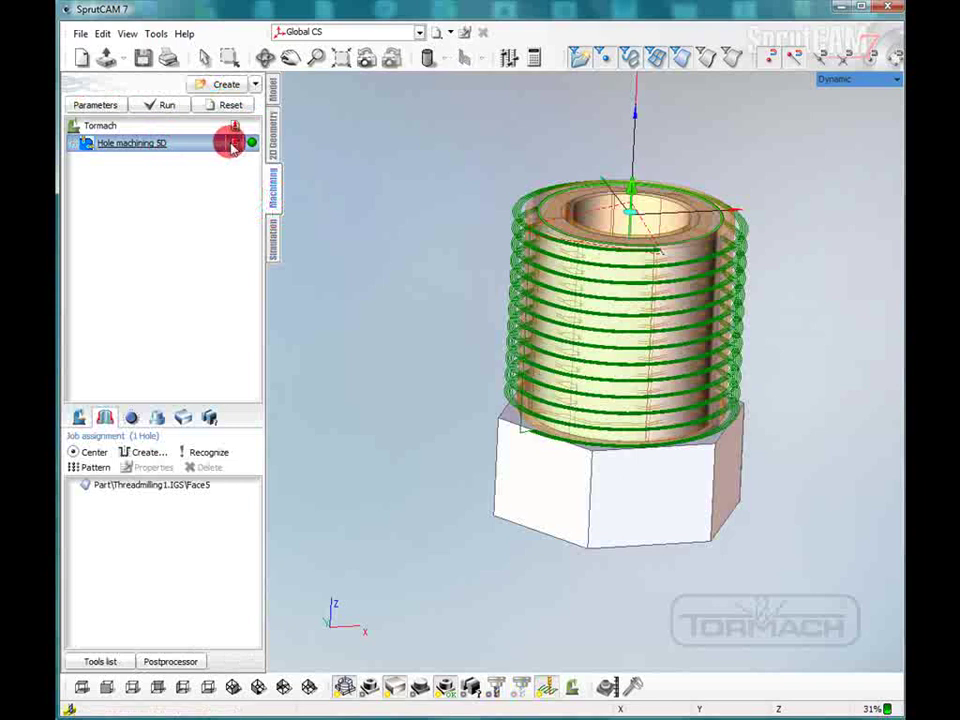
{"action": "middle_click_drag", "start_coordinate": [435, 188], "coordinate": [432, 195]}
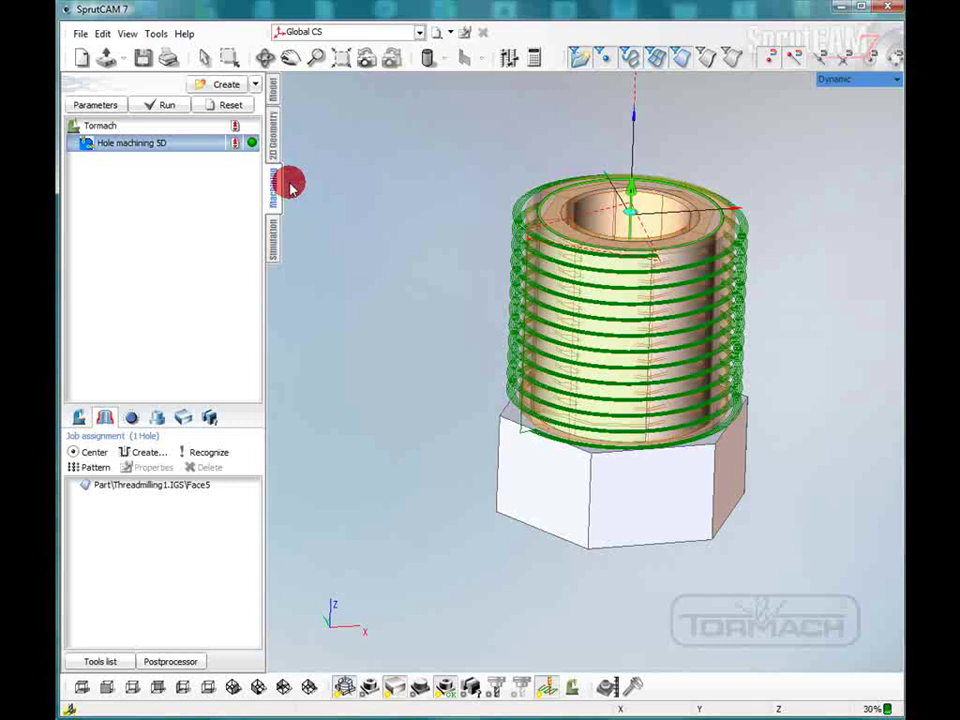
{"action": "left_click", "coordinate": [229, 143]}
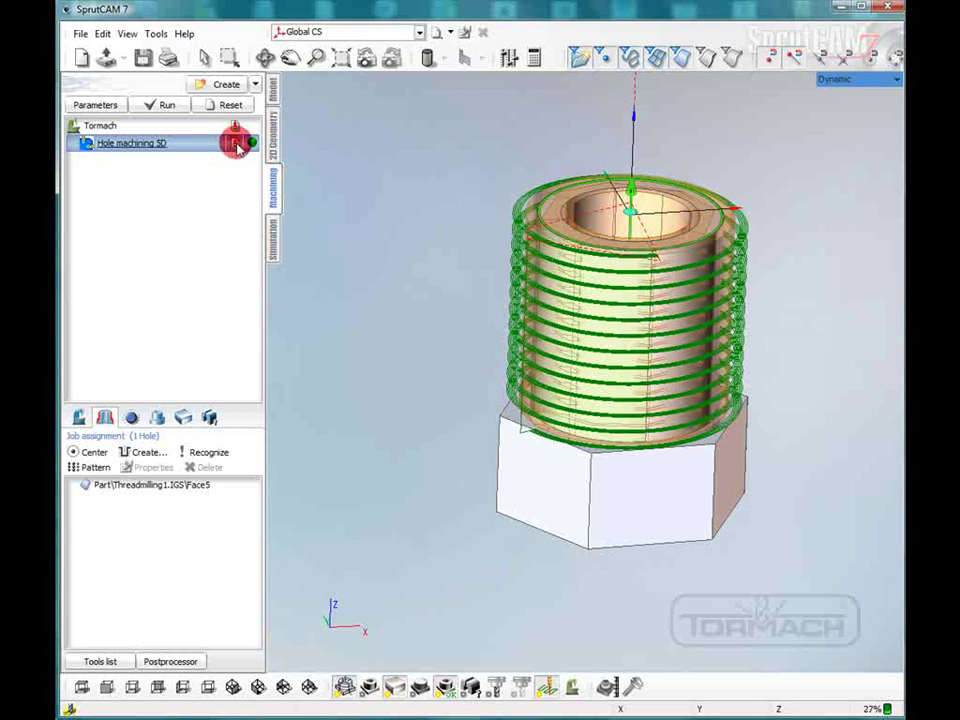
- Simulate the outer thread milling at maximum playback speed and stop the simulation partway through
{"action": "left_click", "coordinate": [273, 237]}
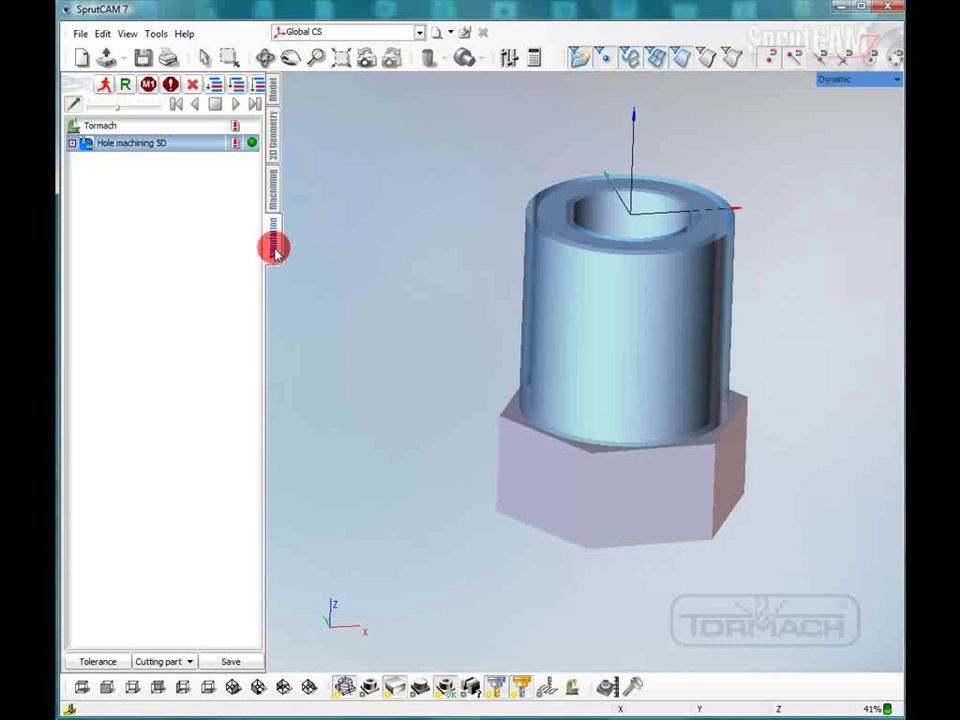
{"action": "left_click", "coordinate": [236, 104]}
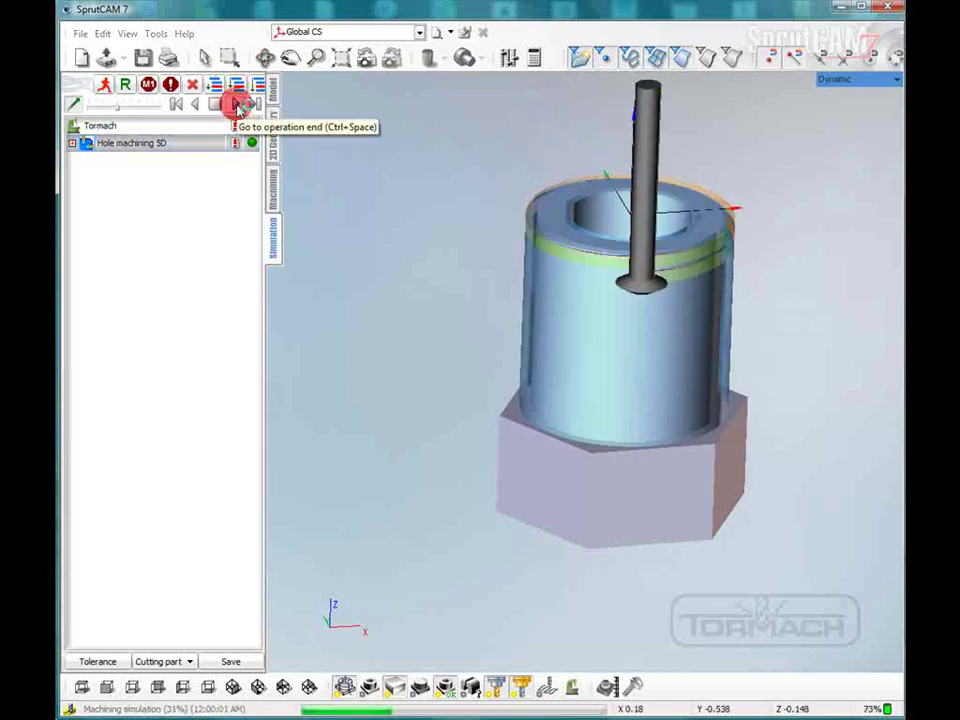
{"action": "left_click", "coordinate": [376, 243]}
{"action": "left_click_drag", "start_coordinate": [376, 243], "coordinate": [371, 213]}
{"action": "left_click", "coordinate": [371, 190]}
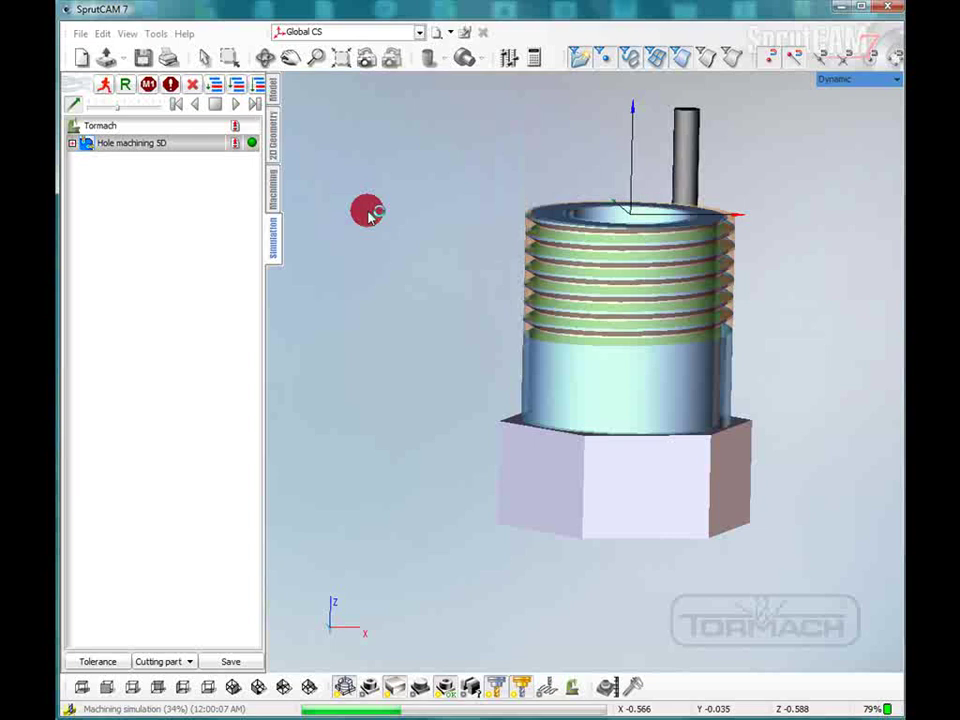
{"action": "left_click_drag", "start_coordinate": [117, 107], "coordinate": [170, 112]}
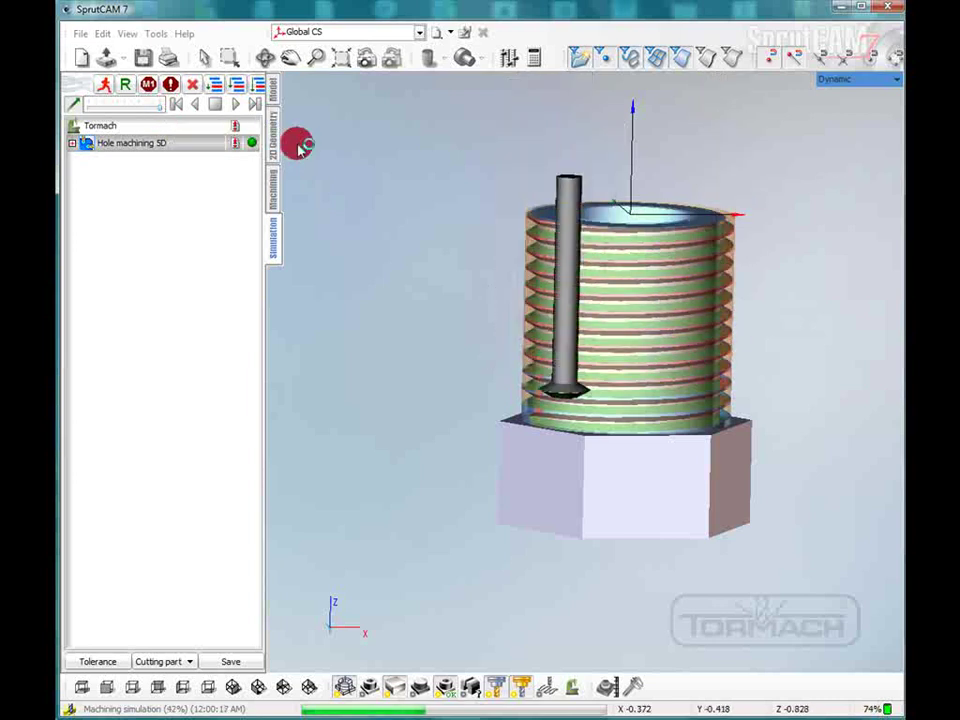
{"action": "right_click_drag", "start_coordinate": [366, 169], "coordinate": [372, 231]}
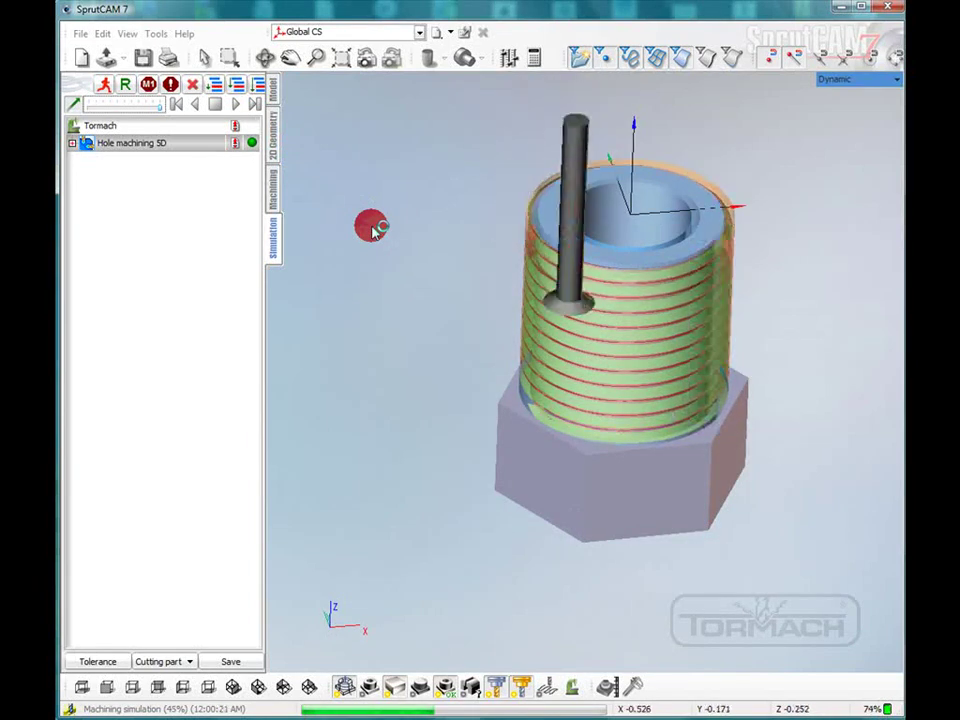
{"action": "right_click_drag", "start_coordinate": [434, 200], "coordinate": [422, 298]}
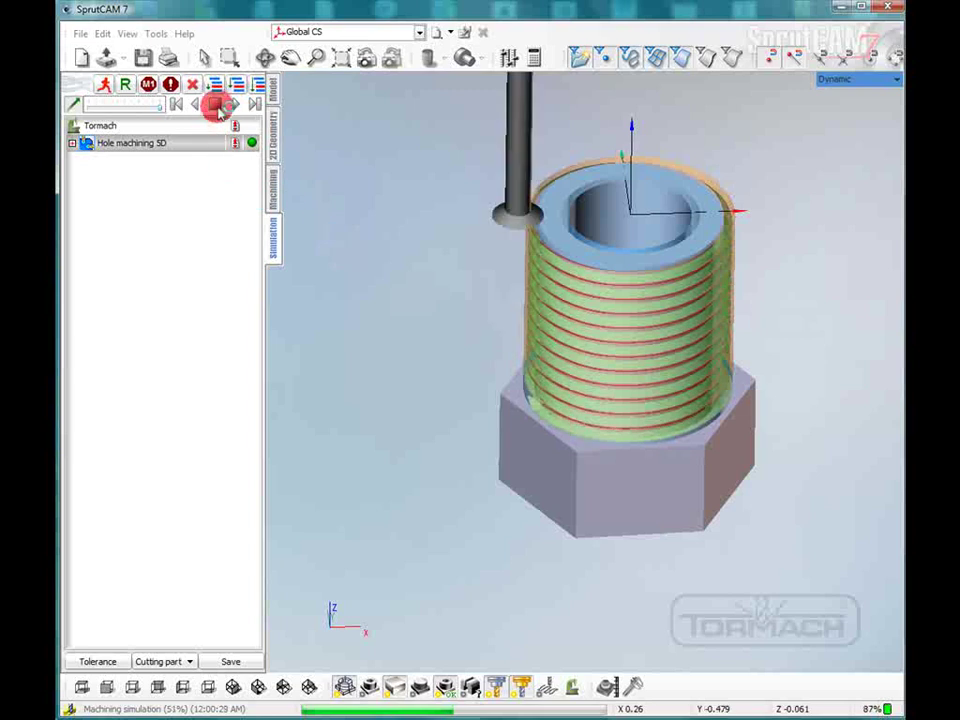
{"action": "left_click", "coordinate": [216, 105]}
- Check the Tormach job list's machining time and review the strategy parameters of the Hole machining 5D operation
{"action": "left_click", "coordinate": [273, 199]}
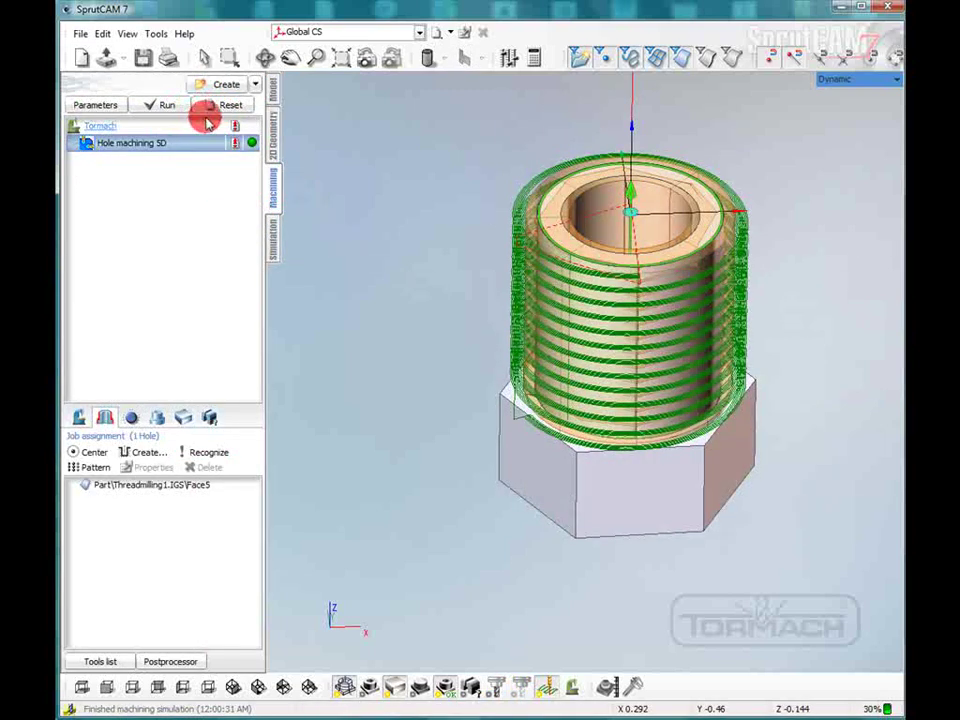
{"action": "mouse_move", "coordinate": [208, 121]}
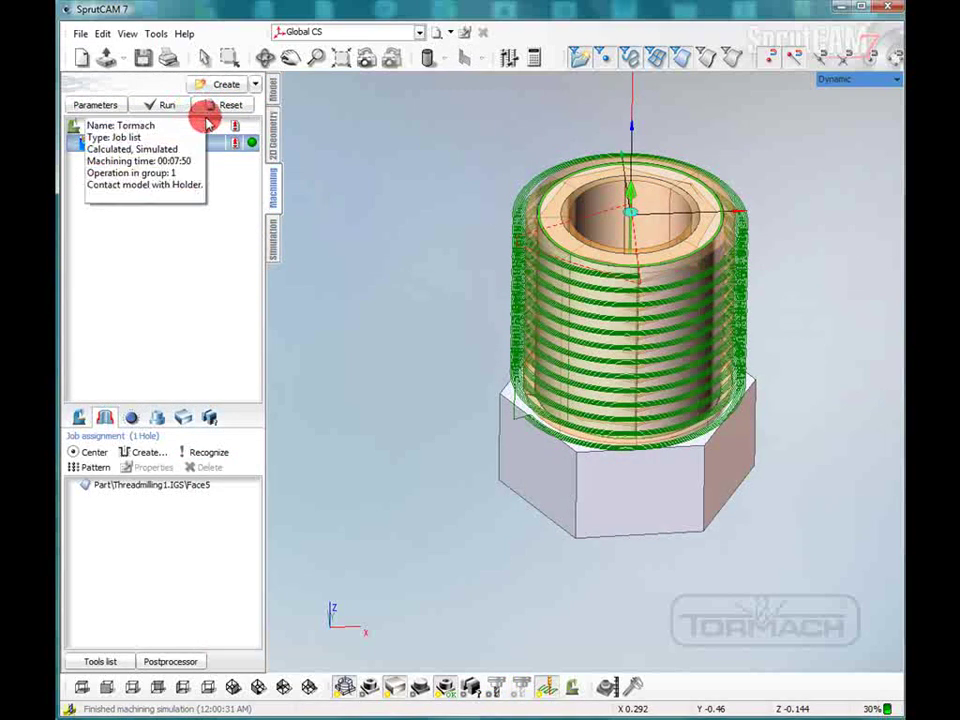
{"action": "left_click", "coordinate": [107, 104]}
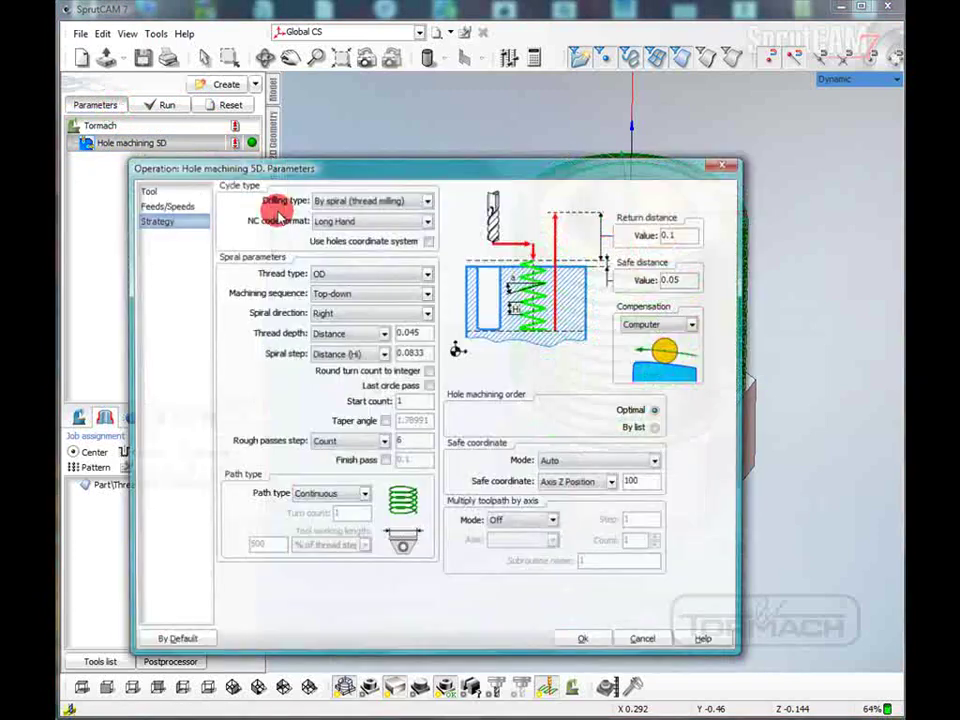
{"action": "left_click", "coordinate": [734, 168]}
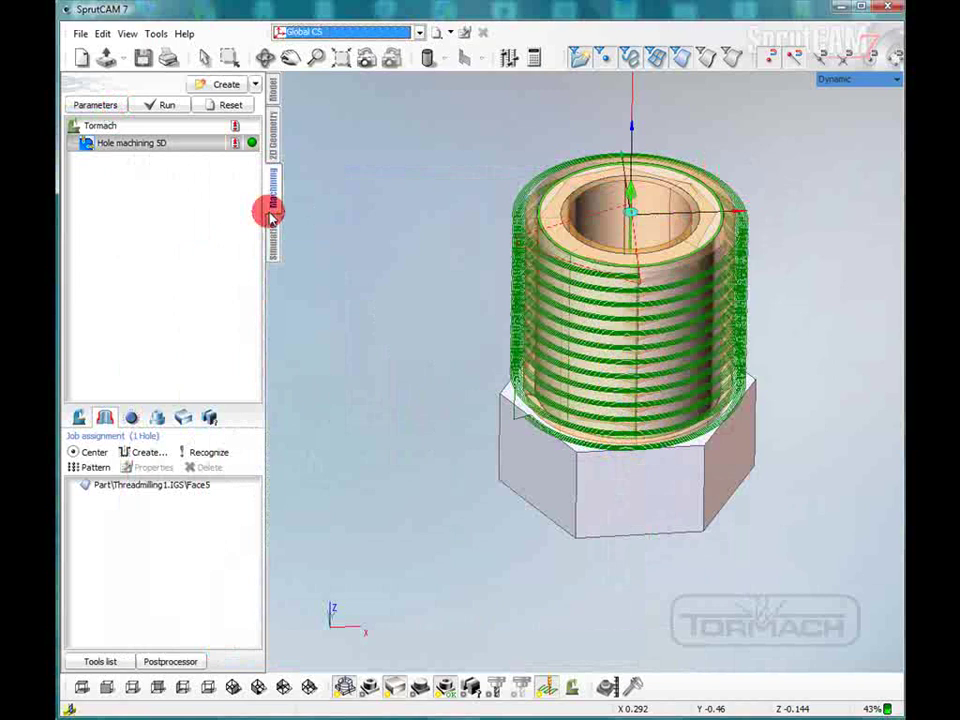
- Duplicate the Hole machining 5D operation in the job list by copying and pasting it
{"action": "right_click", "coordinate": [132, 146]}
{"action": "left_click", "coordinate": [167, 178]}
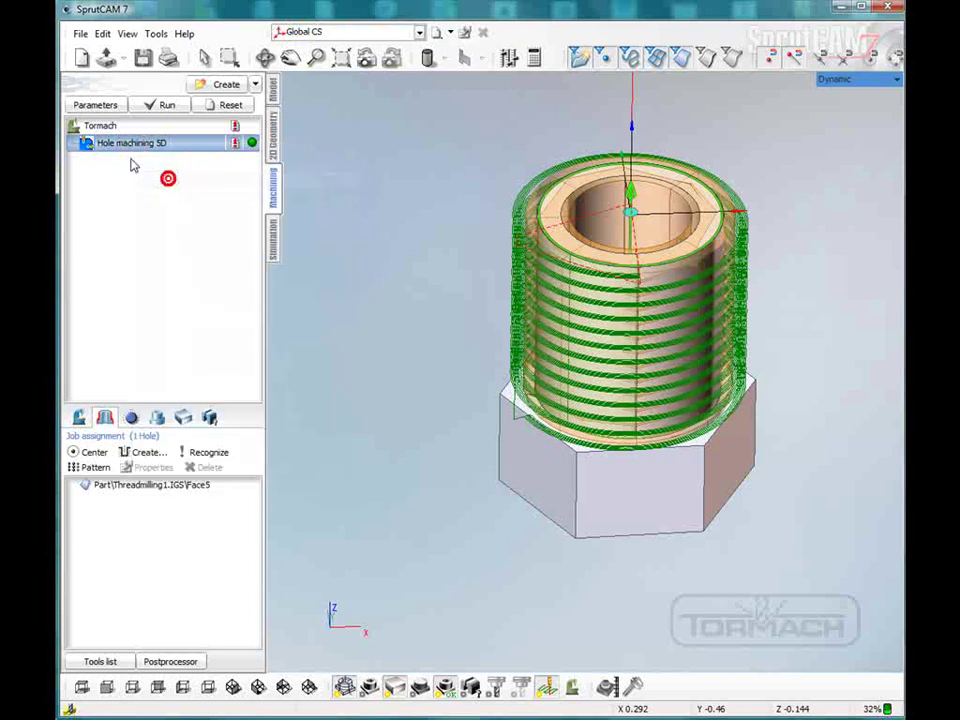
{"action": "right_click", "coordinate": [132, 148]}
{"action": "left_click", "coordinate": [166, 211]}
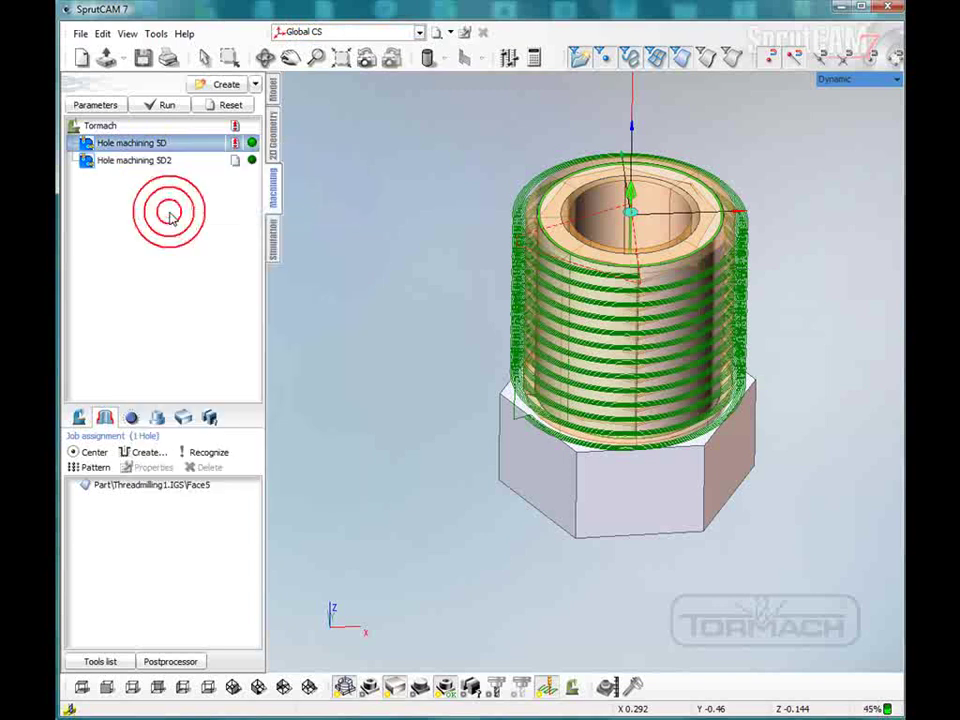
- Clear the outer face Face5 from the job assignment of the duplicated operation, Hole machining 5D2
{"action": "left_click", "coordinate": [137, 162]}
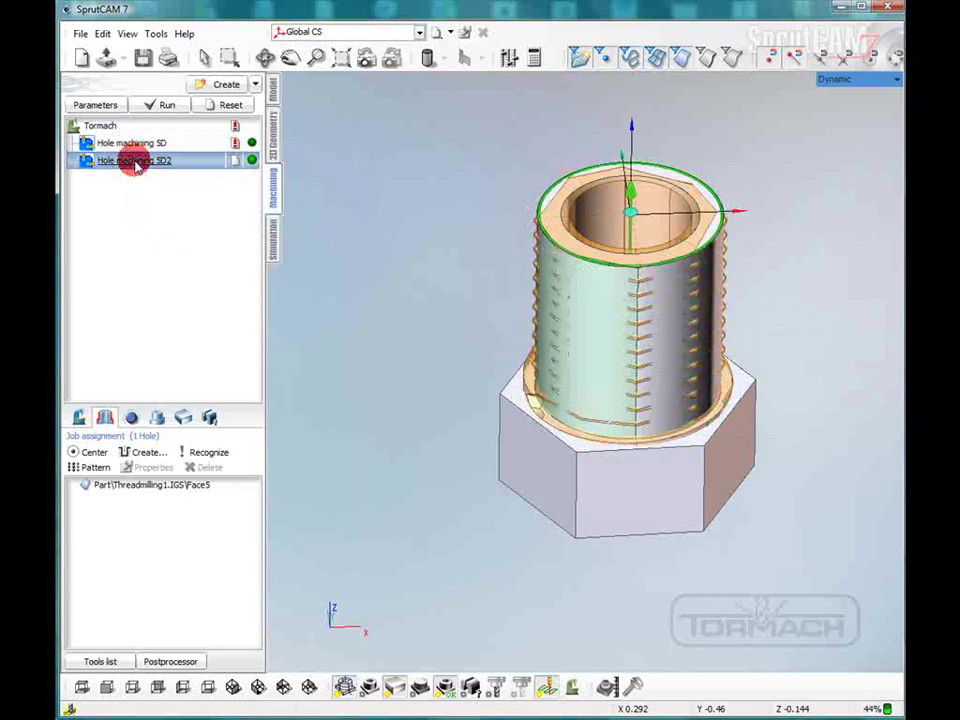
{"action": "left_click", "coordinate": [148, 484]}
{"action": "right_click", "coordinate": [143, 484]}
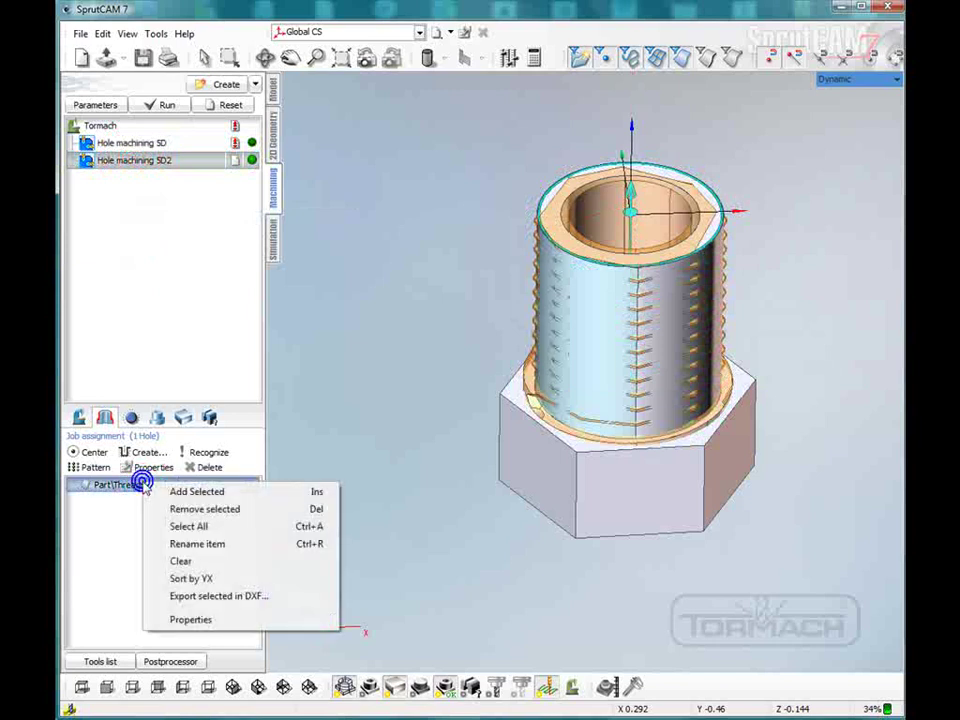
{"action": "left_click", "coordinate": [115, 485]}
{"action": "right_click", "coordinate": [122, 484]}
{"action": "left_click", "coordinate": [176, 563]}
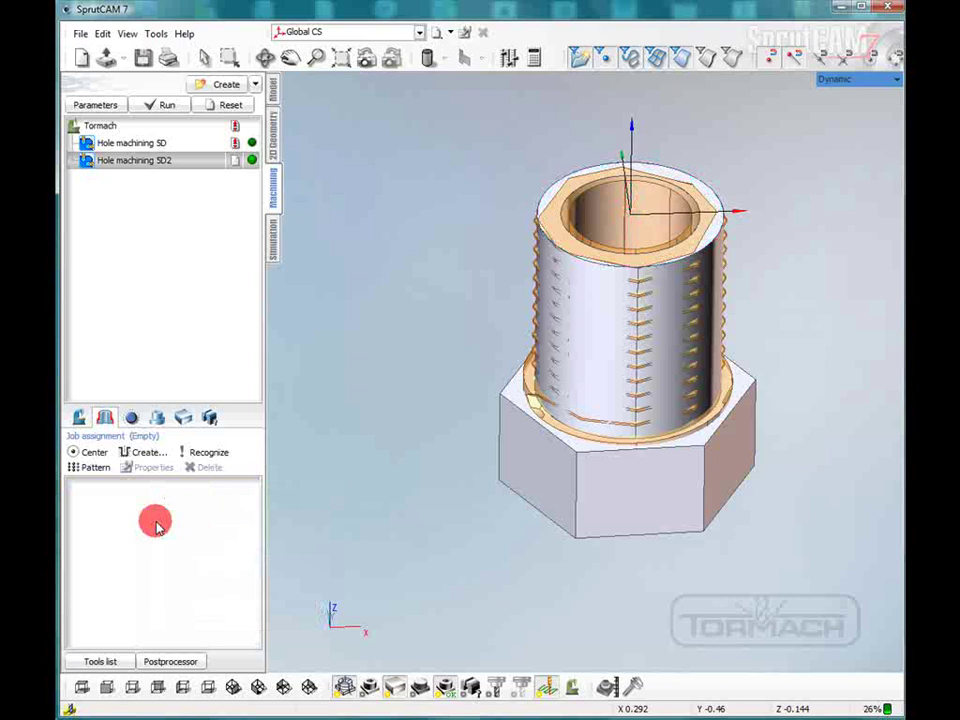
- Add the part's inner bore face, Face6, as a hole to the duplicated operation's job assignment
{"action": "left_click", "coordinate": [95, 455]}
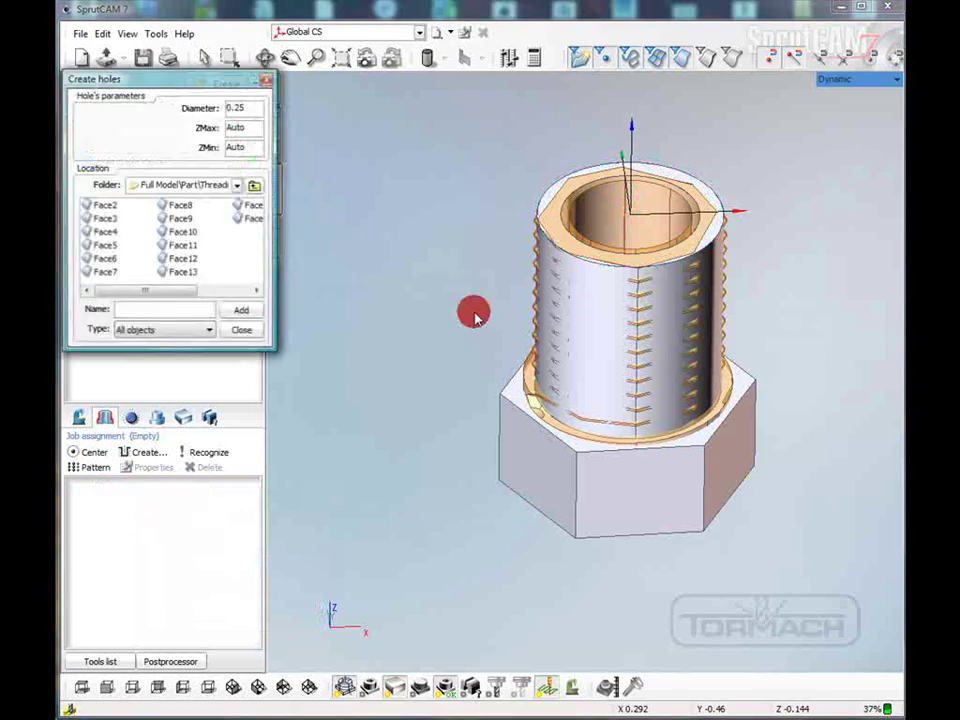
{"action": "left_click", "coordinate": [627, 197]}
{"action": "left_click", "coordinate": [241, 310]}
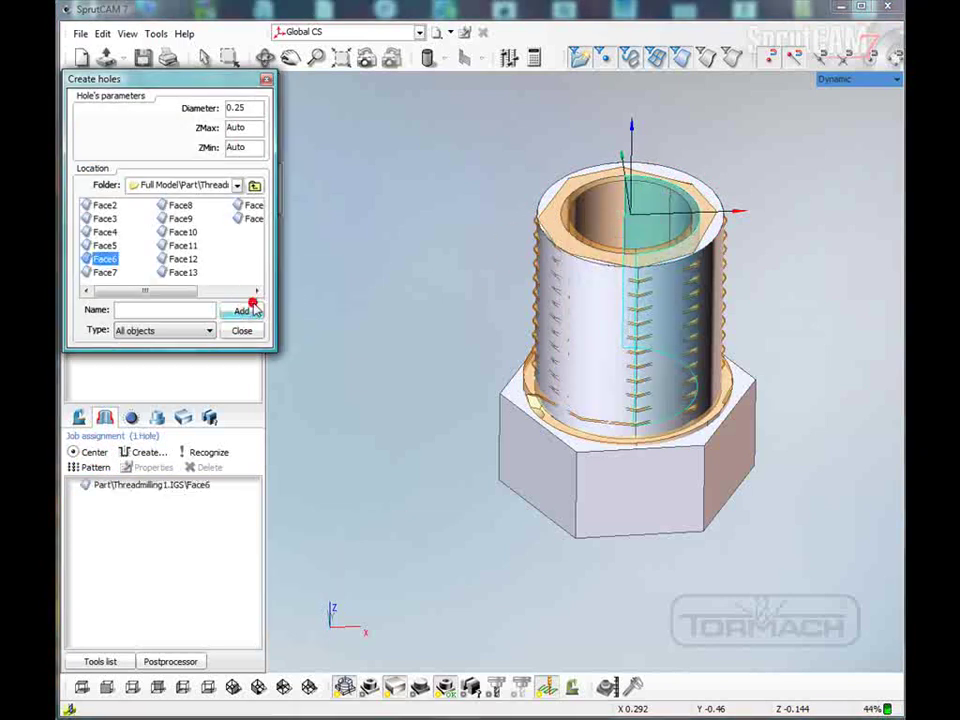
{"action": "left_click", "coordinate": [242, 330]}
- Change the duplicated operation's thread type to ID and set its spiral step distance to .0625
{"action": "left_click", "coordinate": [111, 171]}
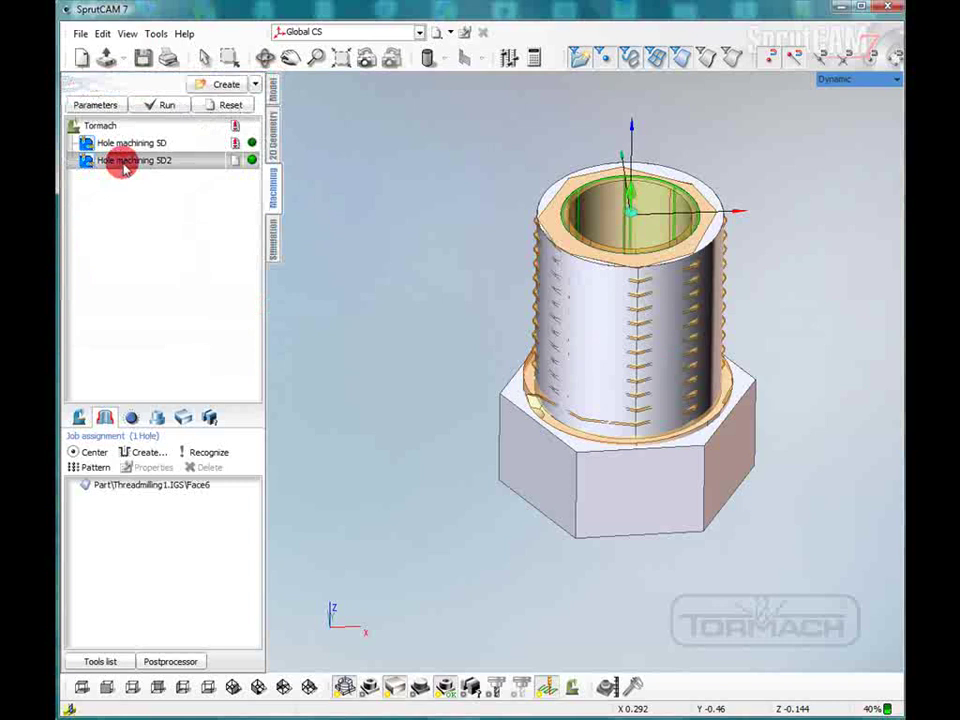
{"action": "double_click", "coordinate": [123, 164]}
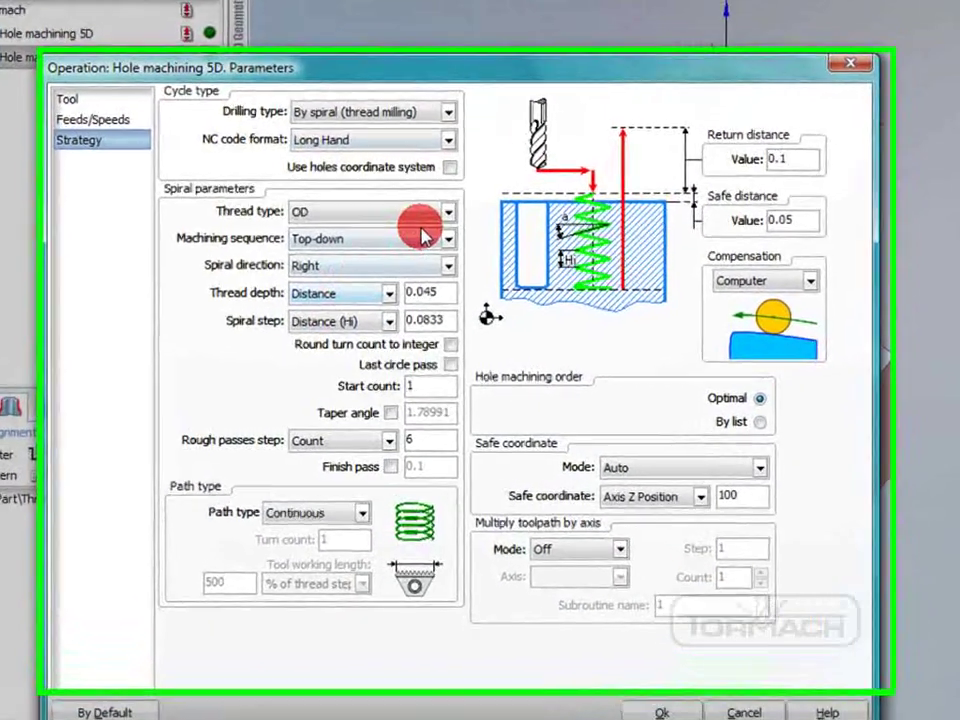
{"action": "left_click", "coordinate": [446, 212]}
{"action": "left_click", "coordinate": [416, 230]}
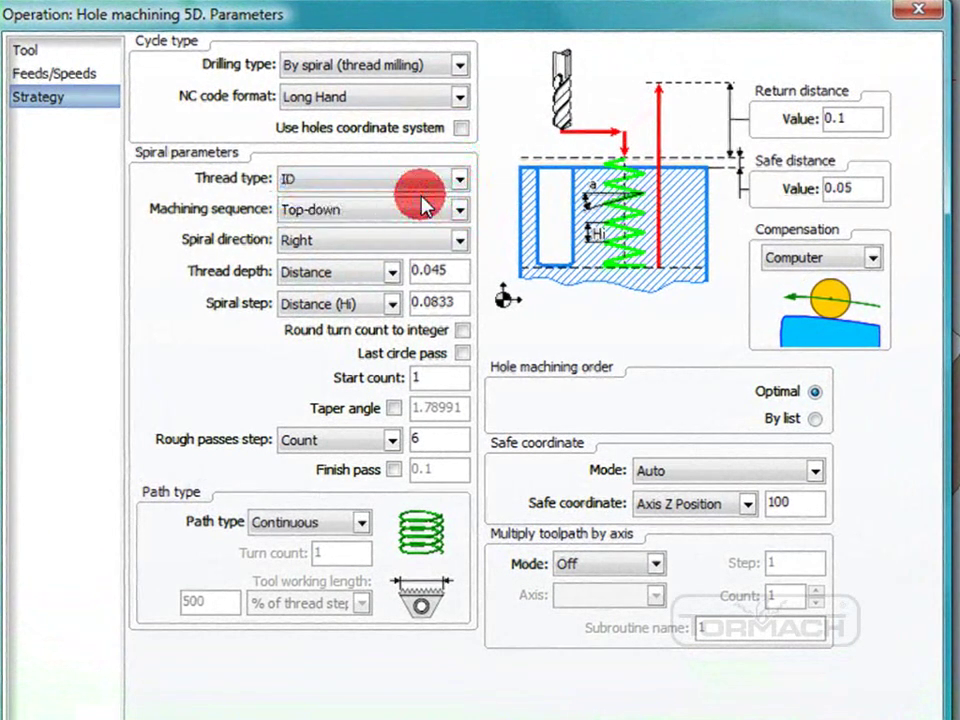
{"action": "left_click", "coordinate": [460, 302]}
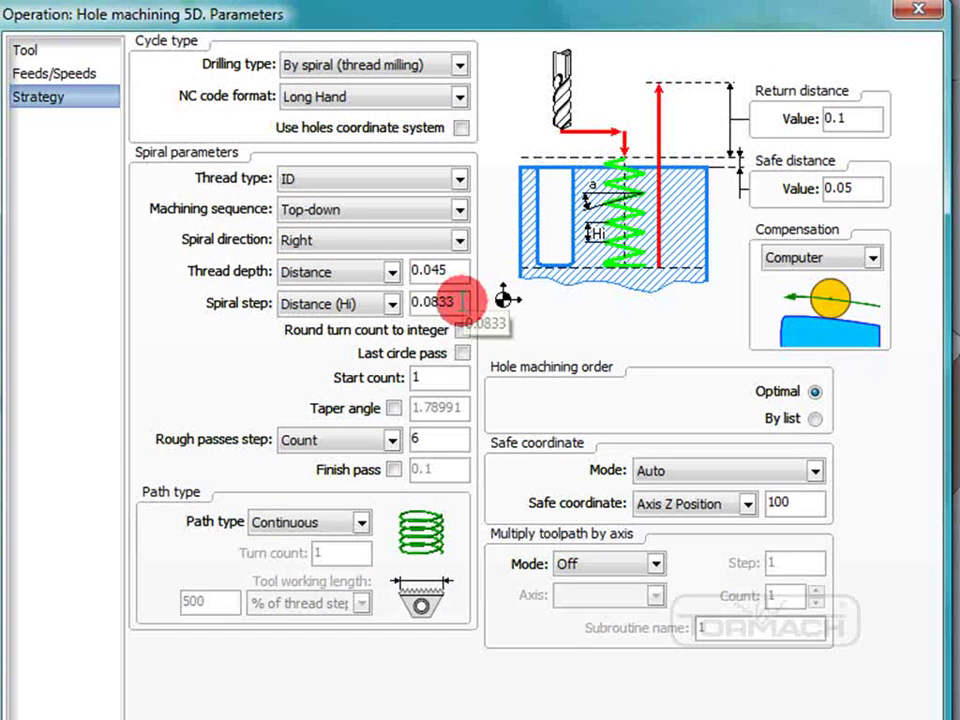
{"action": "left_click_drag", "start_coordinate": [460, 302], "coordinate": [405, 315]}
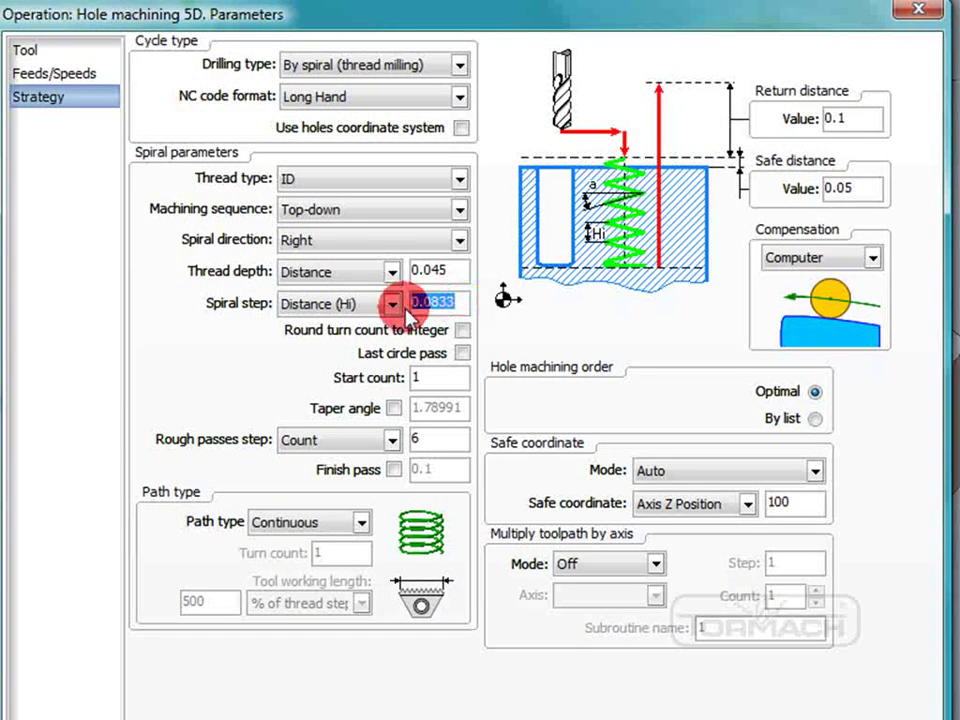
{"action": "type", "text": ".0625"}
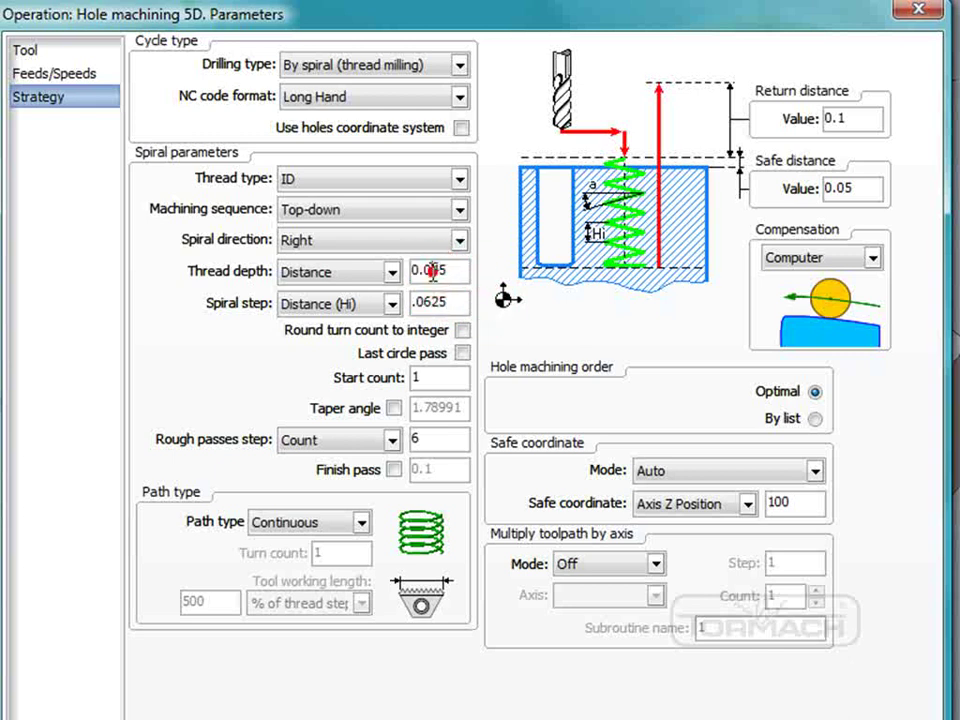
- Set the inner thread depth to 0.035, accept the parameters, and calculate the toolpath of Hole machining 5D2
{"action": "left_click_drag", "start_coordinate": [433, 268], "coordinate": [455, 295]}
{"action": "type", "text": "35"}
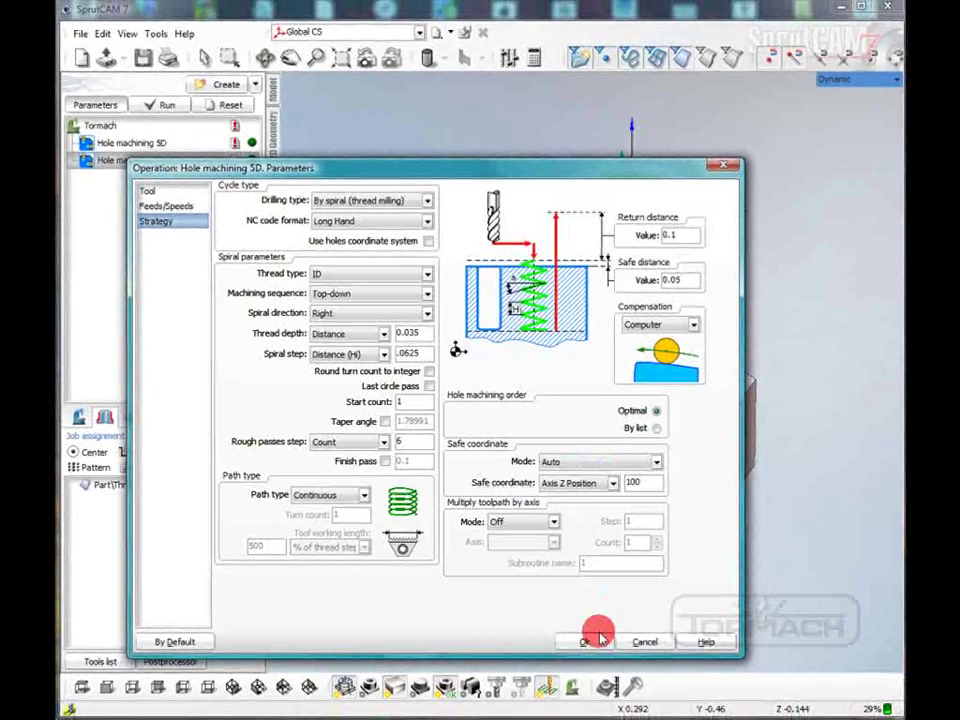
{"action": "left_click", "coordinate": [598, 644]}
{"action": "left_click", "coordinate": [165, 108]}
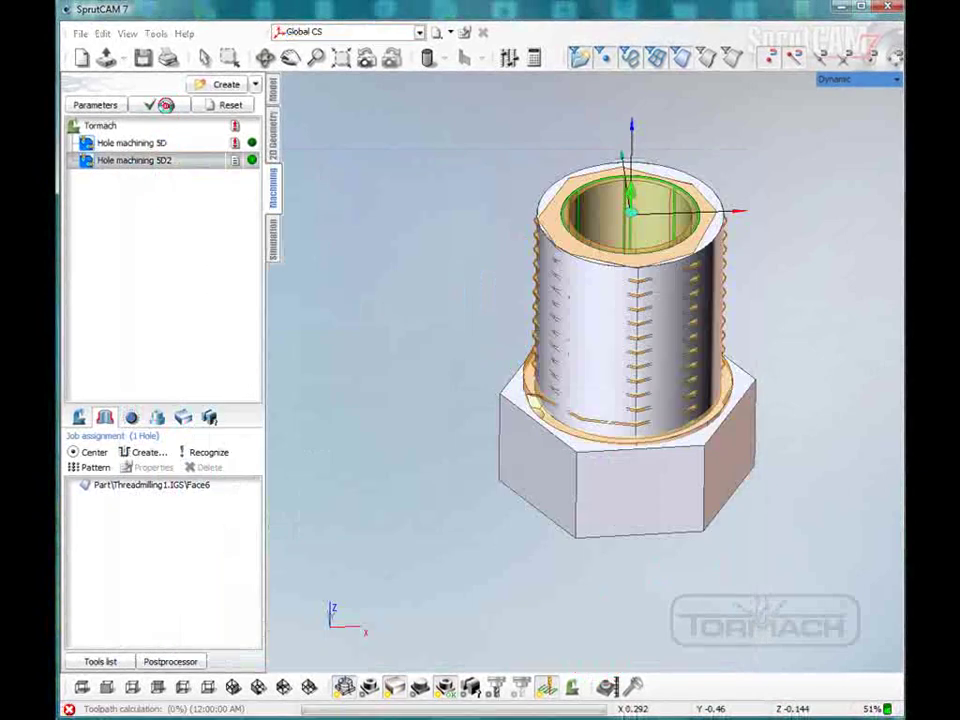
{"action": "left_click_drag", "start_coordinate": [432, 212], "coordinate": [438, 266]}
- Set the thread depth of the outer thread operation, Hole machining 5D, to 0.04 and recalculate its toolpath
{"action": "left_click", "coordinate": [165, 143]}
{"action": "double_click", "coordinate": [165, 143]}
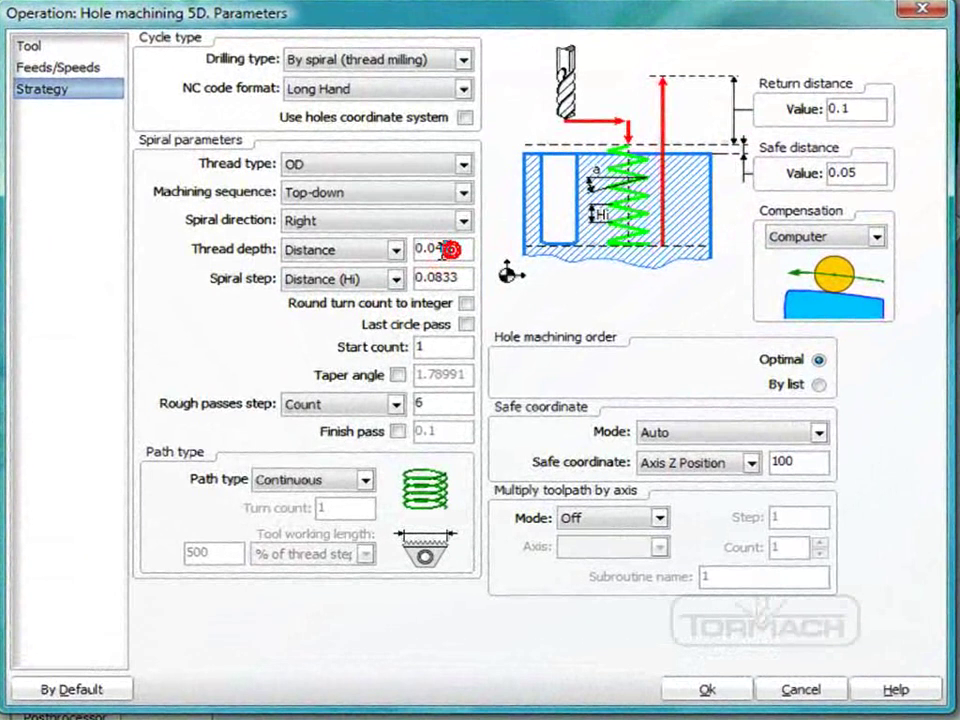
{"action": "left_click_drag", "start_coordinate": [420, 333], "coordinate": [410, 333]}
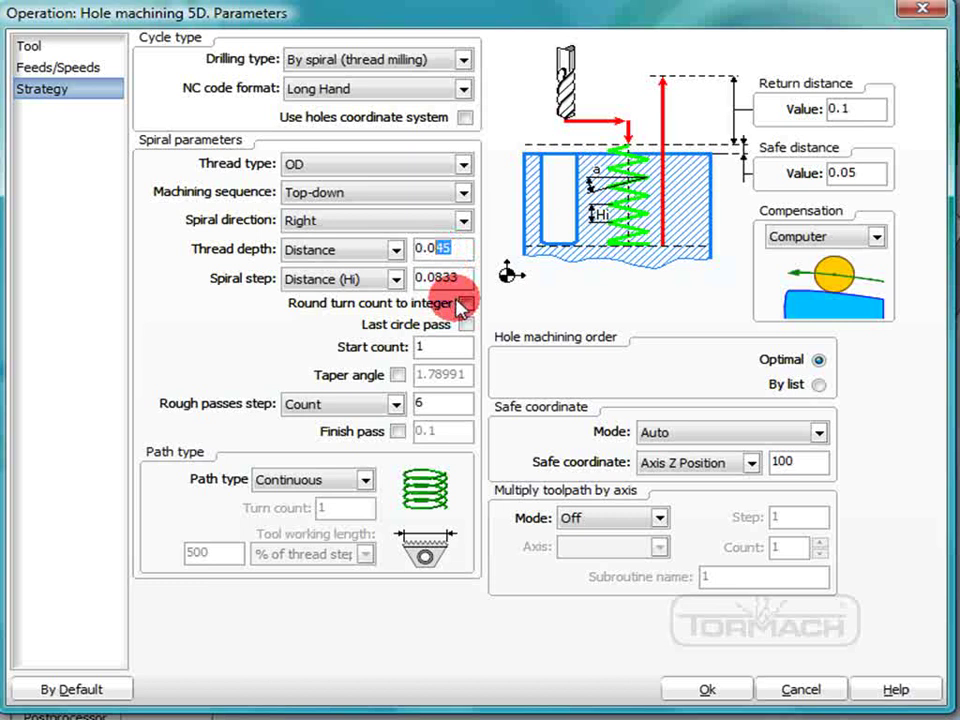
{"action": "type", "text": "4"}
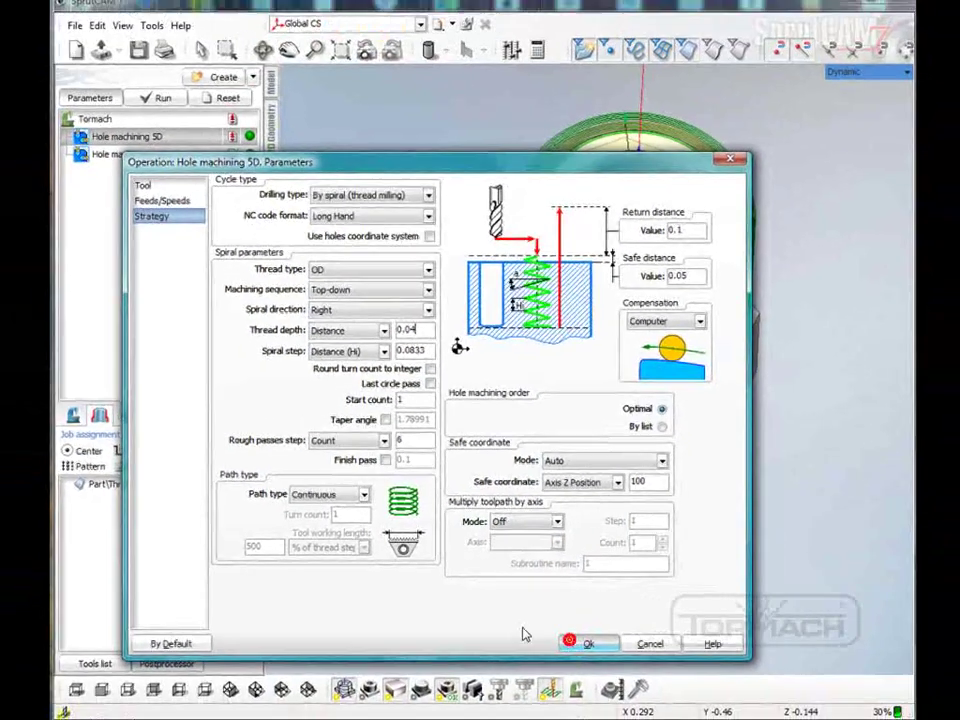
{"action": "left_click", "coordinate": [707, 689]}
{"action": "left_click", "coordinate": [162, 106]}
- Recalculate the toolpath of the inner thread operation, Hole machining 5D2
{"action": "left_click", "coordinate": [172, 161]}
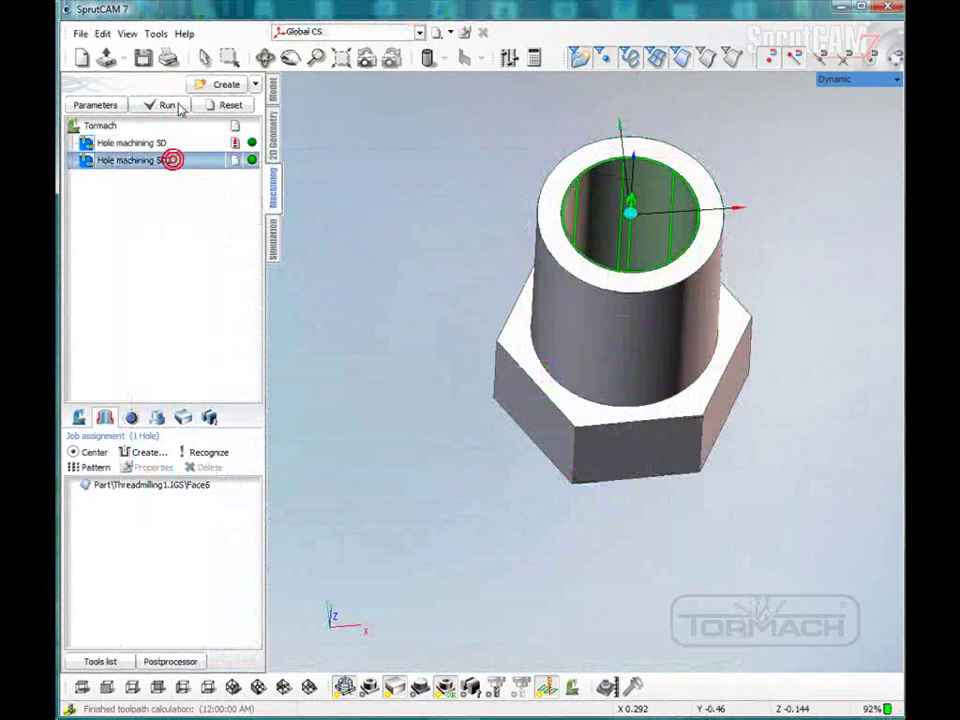
{"action": "left_click", "coordinate": [168, 105]}
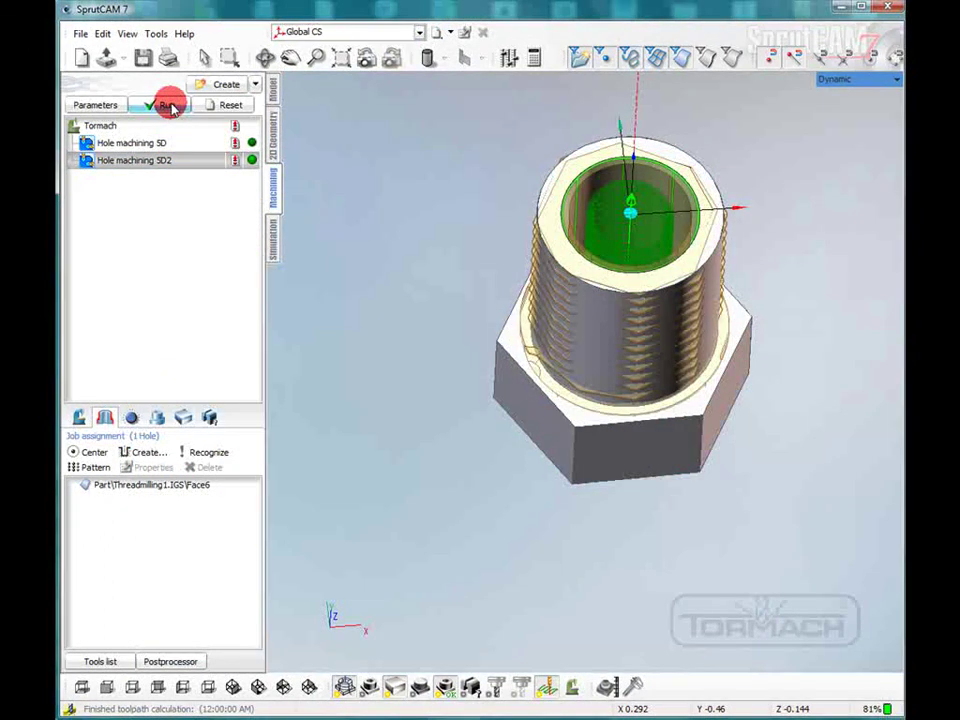
- Set the thread depth of the outer thread operation, Hole machining 5D, to 0.045 and recalculate the toolpaths of both operations
{"action": "left_click", "coordinate": [164, 142]}
{"action": "double_click", "coordinate": [160, 142]}
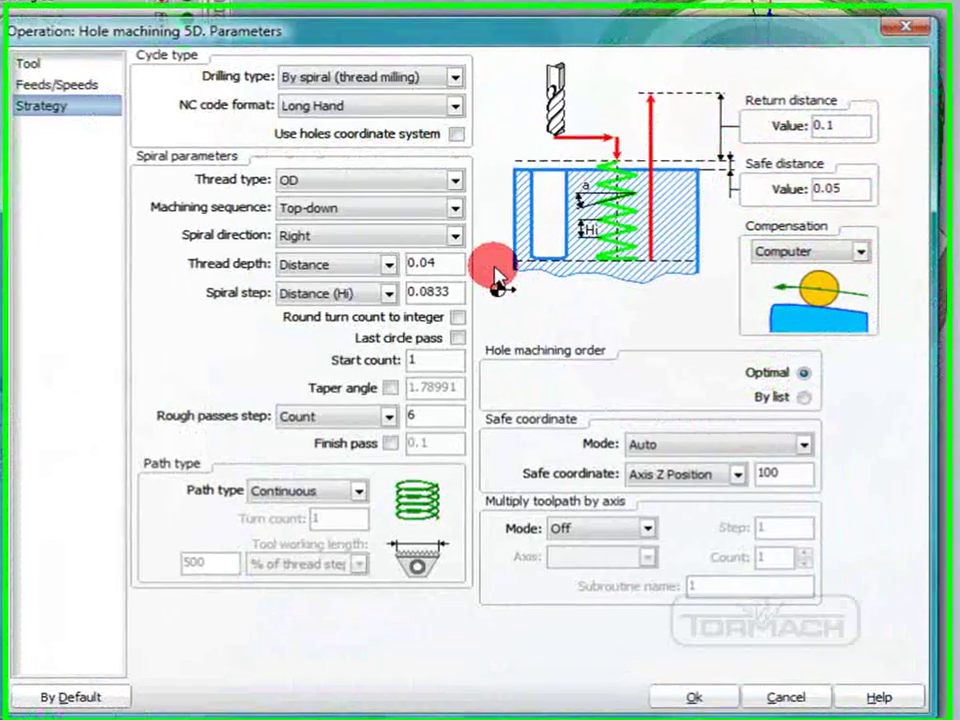
{"action": "left_click", "coordinate": [444, 262]}
{"action": "type", "text": "5"}
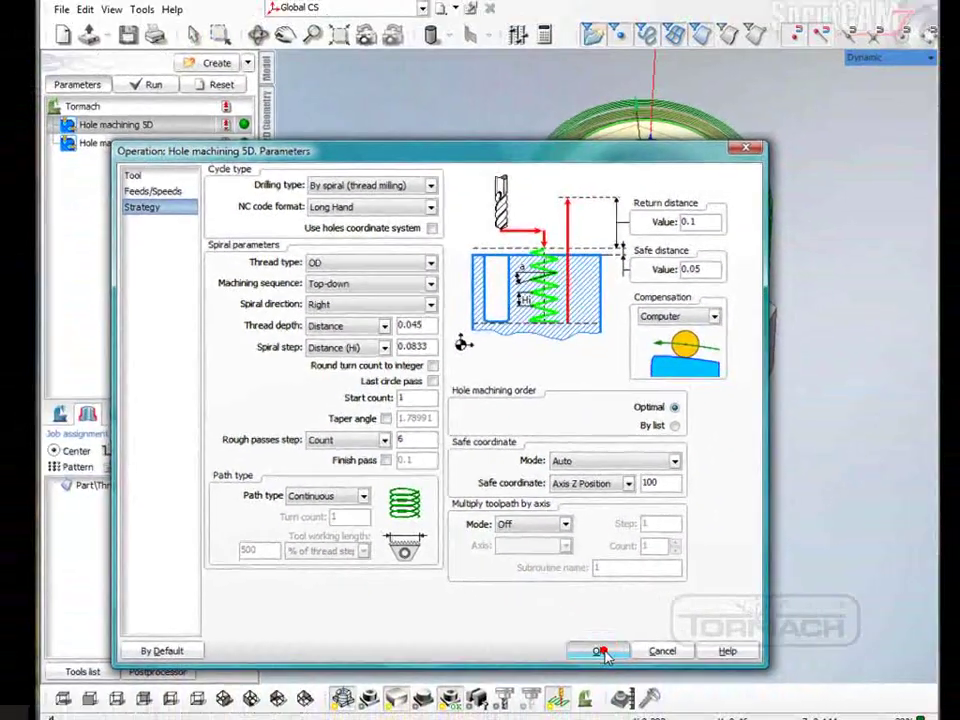
{"action": "left_click", "coordinate": [698, 701]}
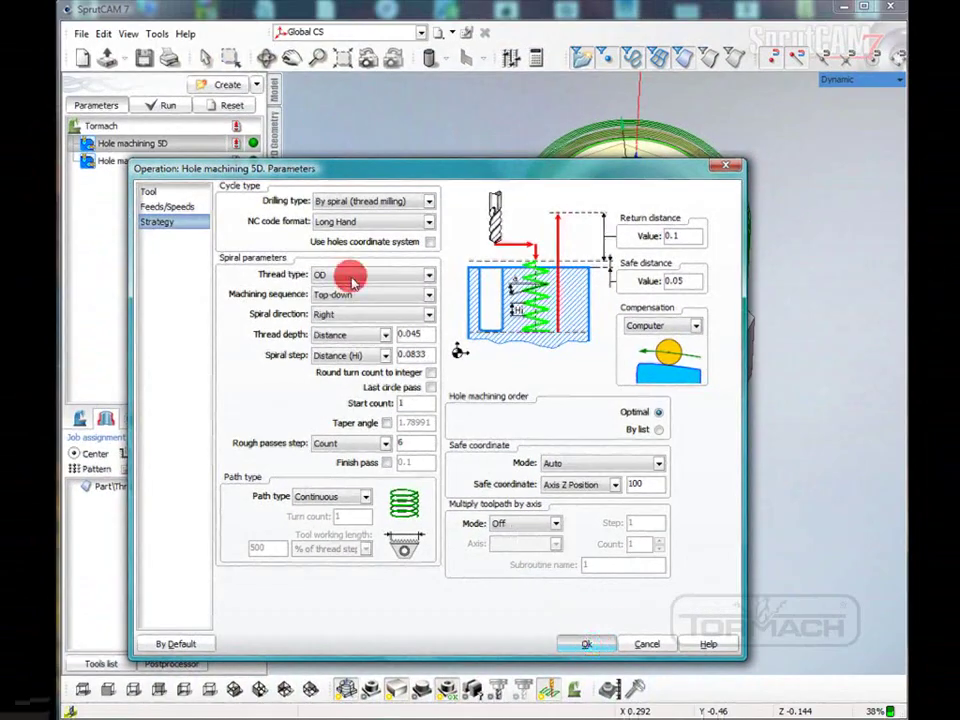
{"action": "left_click", "coordinate": [163, 104]}
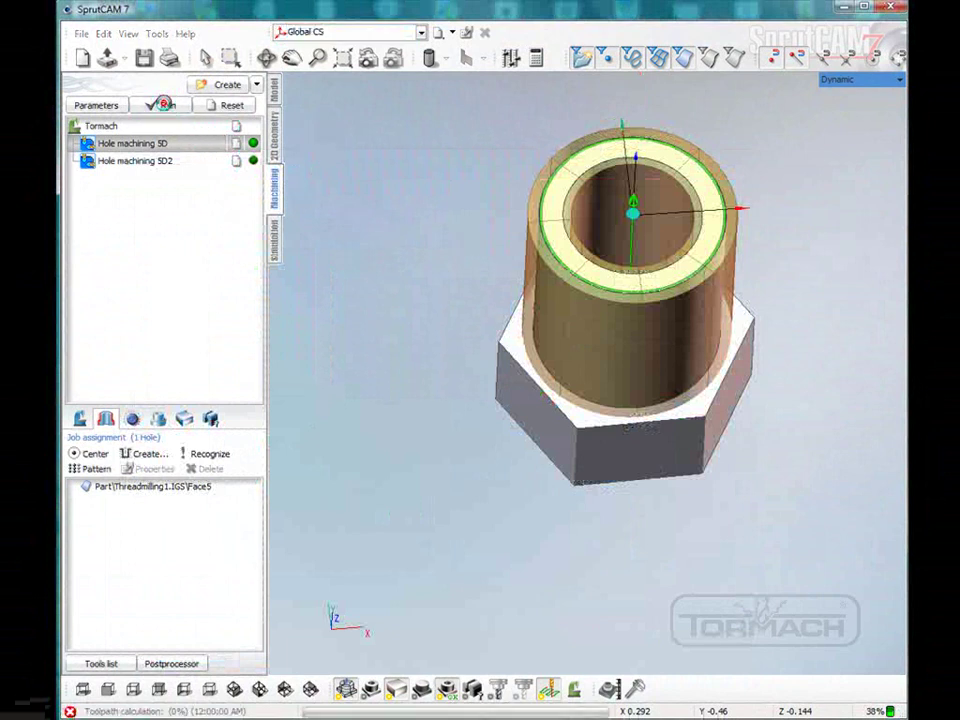
{"action": "left_click", "coordinate": [156, 162]}
{"action": "left_click", "coordinate": [167, 104]}
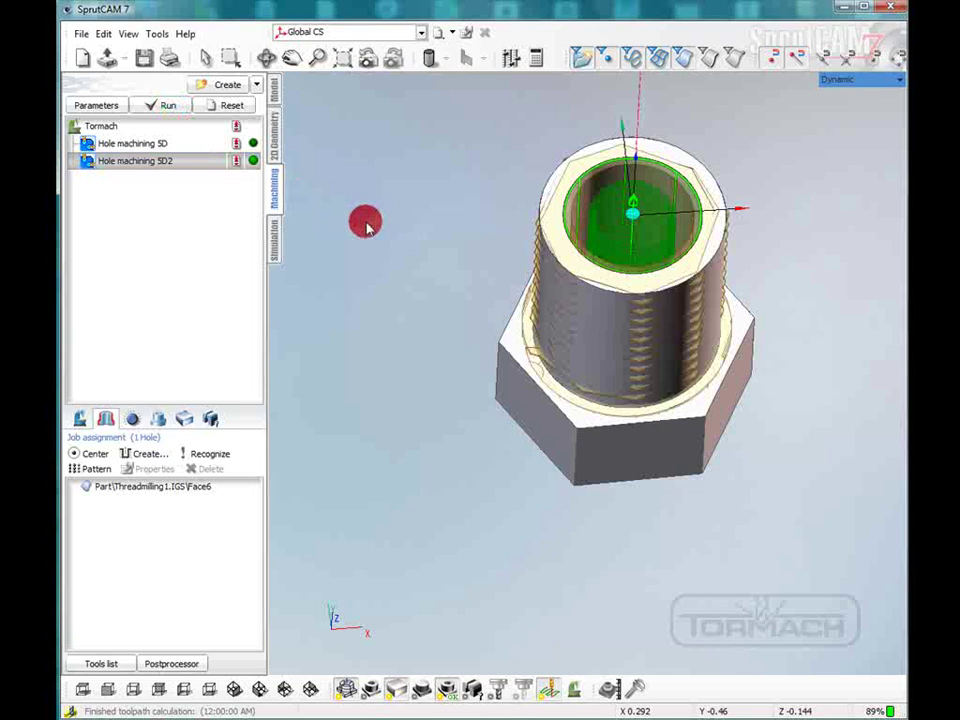
- Simulate the inner thread operation, Hole machining 5D2, and stop the simulation partway through the thread
{"action": "left_click", "coordinate": [272, 242]}
{"action": "left_click", "coordinate": [236, 85]}
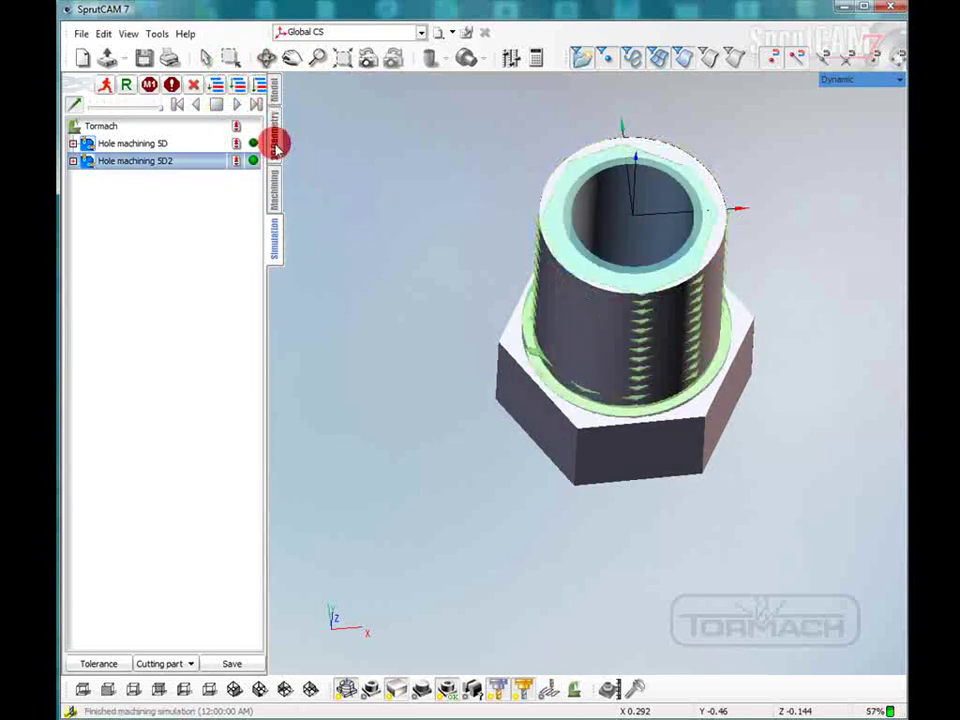
{"action": "left_click", "coordinate": [236, 106]}
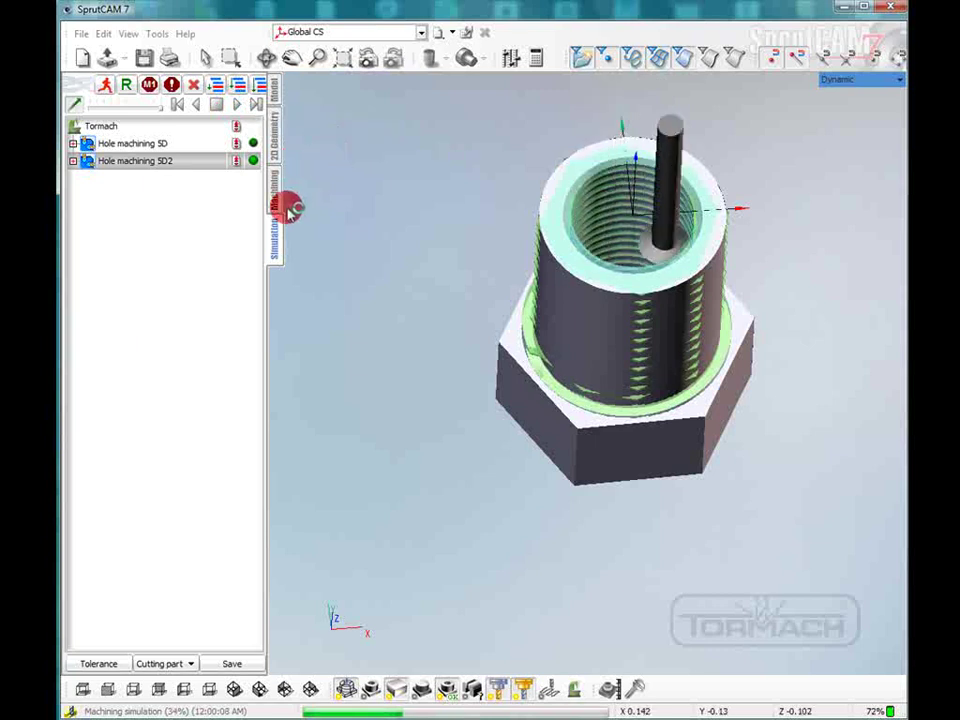
{"action": "left_click", "coordinate": [215, 106]}
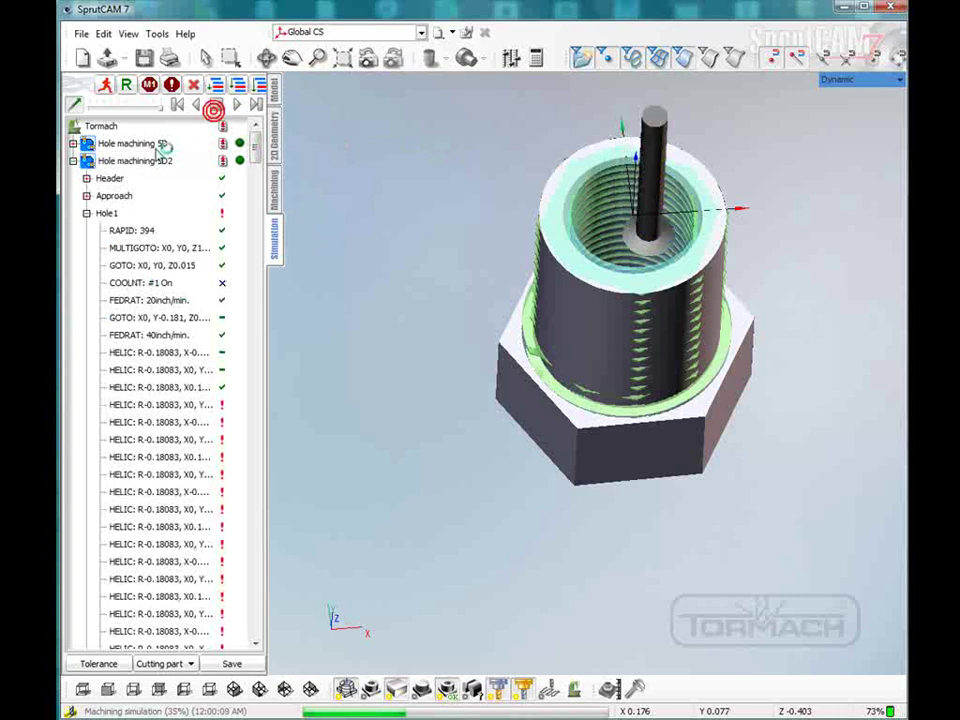
{"action": "left_click", "coordinate": [256, 362]}
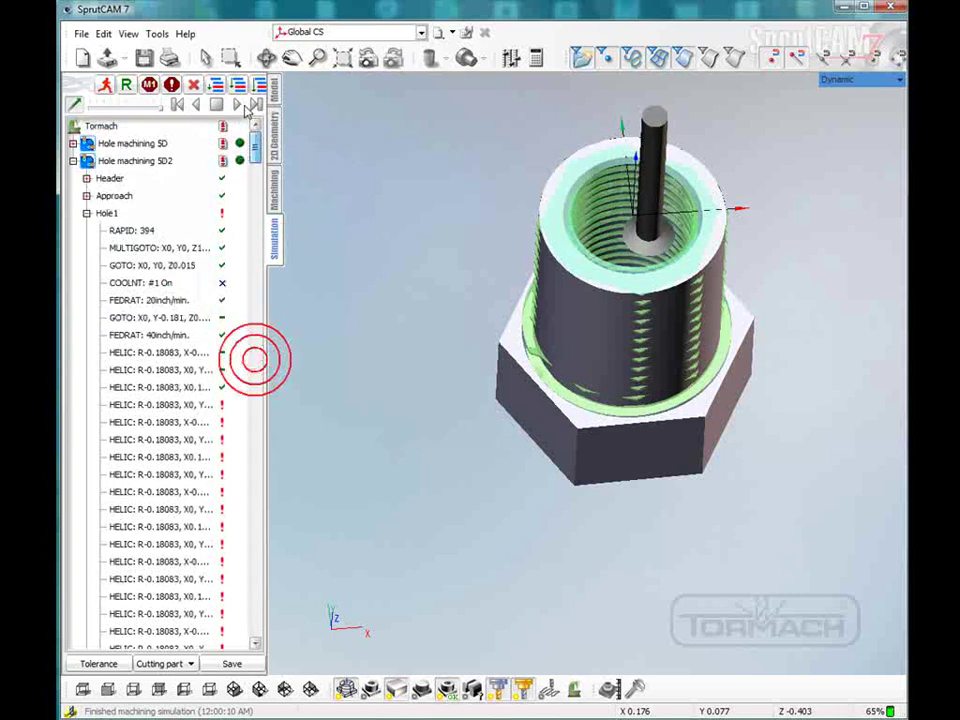
- Simulate the outer thread operation, Hole machining 5D, from its start and watch the threads being cut from a lower angle
{"action": "left_click", "coordinate": [127, 143]}
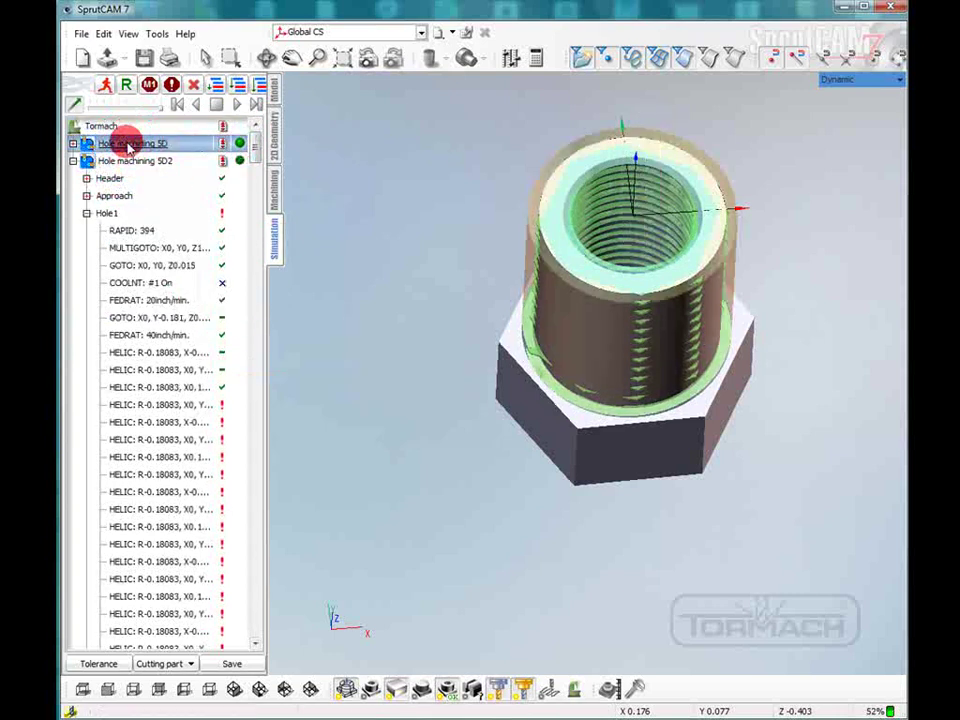
{"action": "left_click", "coordinate": [238, 84]}
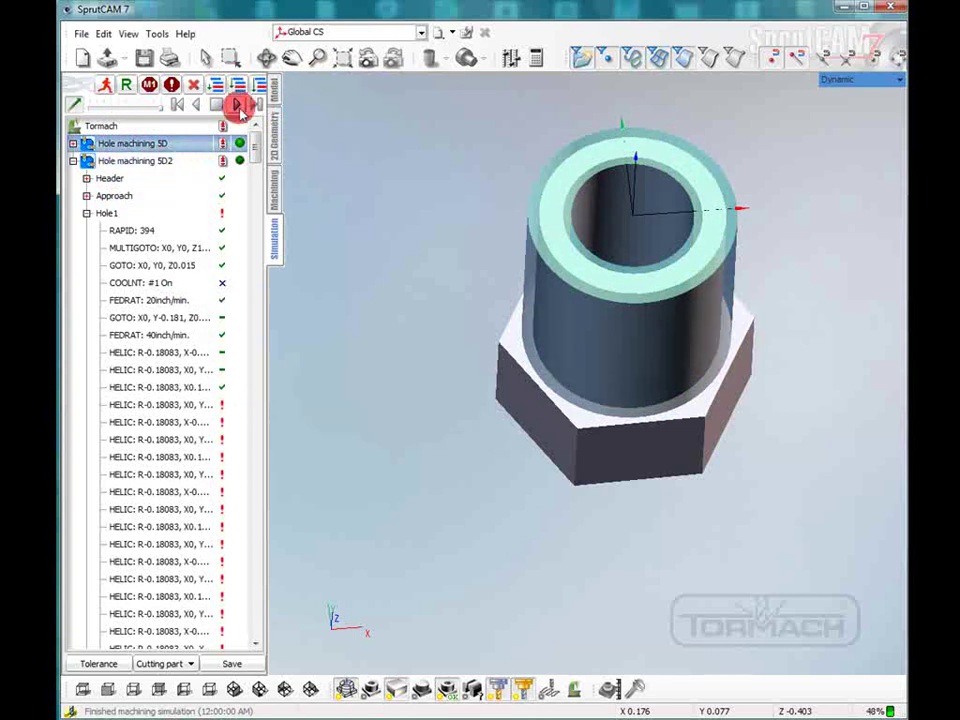
{"action": "left_click", "coordinate": [238, 107]}
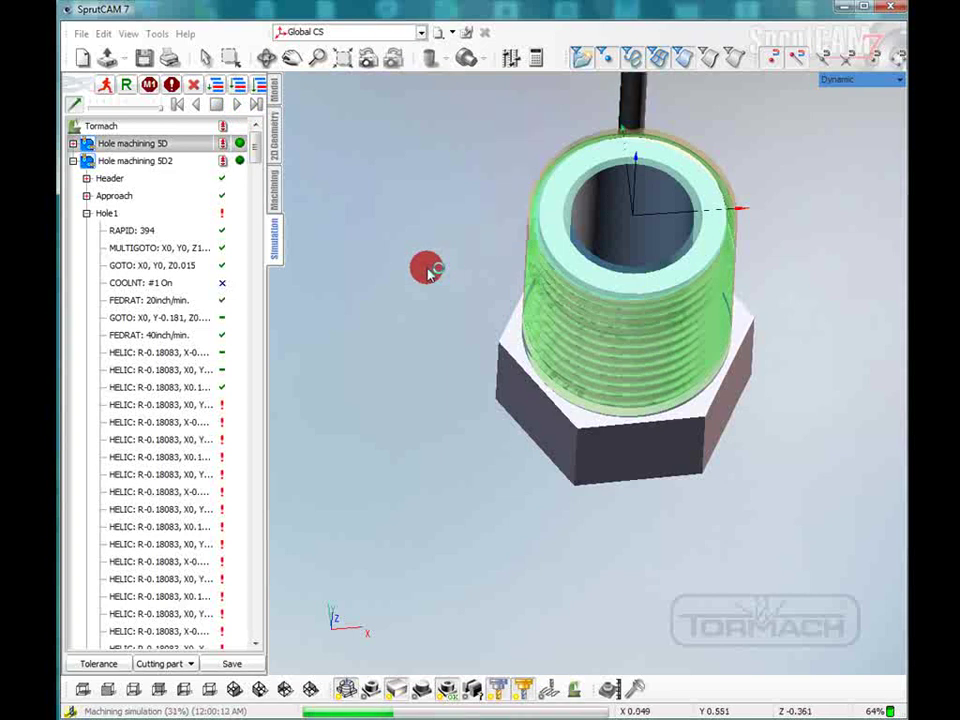
{"action": "middle_click_drag", "start_coordinate": [459, 232], "coordinate": [458, 231]}
{"action": "left_click", "coordinate": [424, 222]}
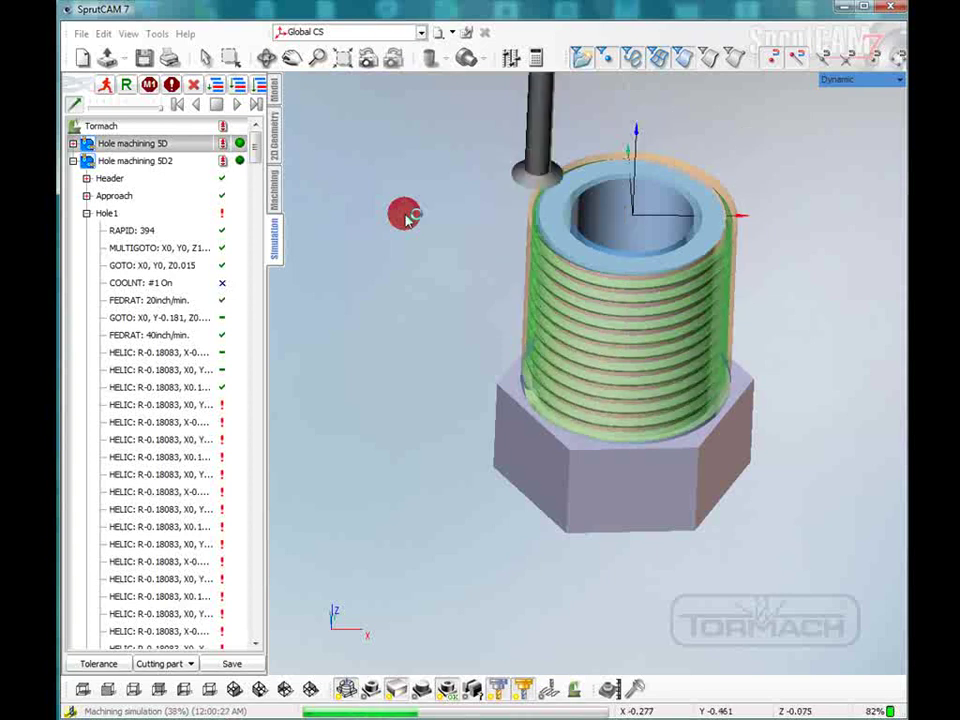
{"action": "left_click", "coordinate": [258, 86]}
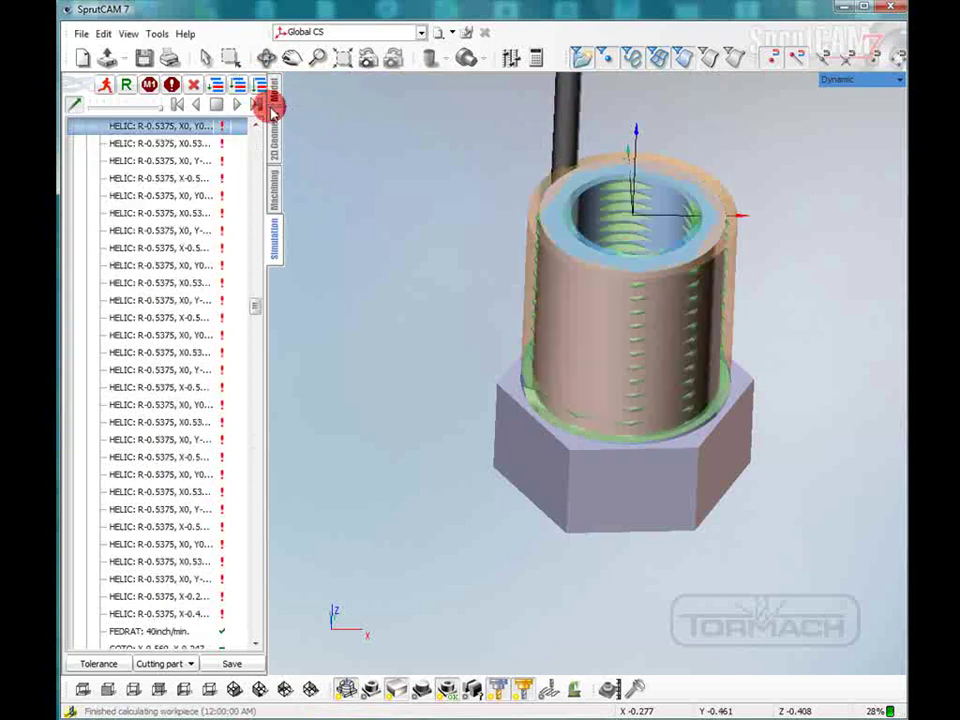
{"action": "left_click_drag", "start_coordinate": [255, 304], "coordinate": [263, 144]}
- Set the rough passes step of the outer thread operation, Hole machining 5D, to Off
{"action": "left_click", "coordinate": [273, 197]}
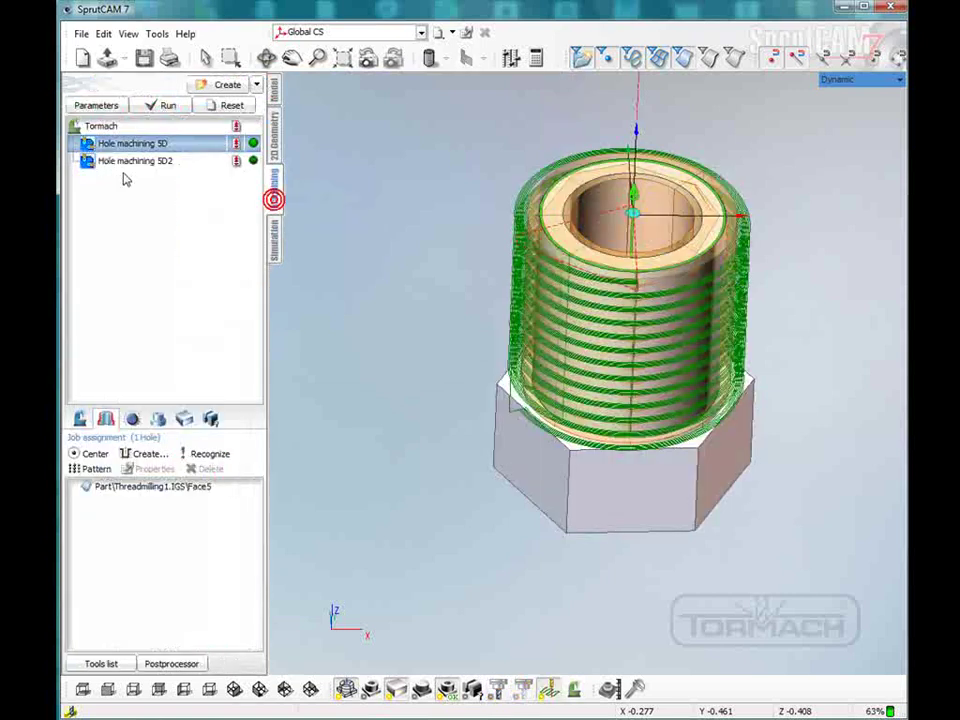
{"action": "double_click", "coordinate": [140, 143]}
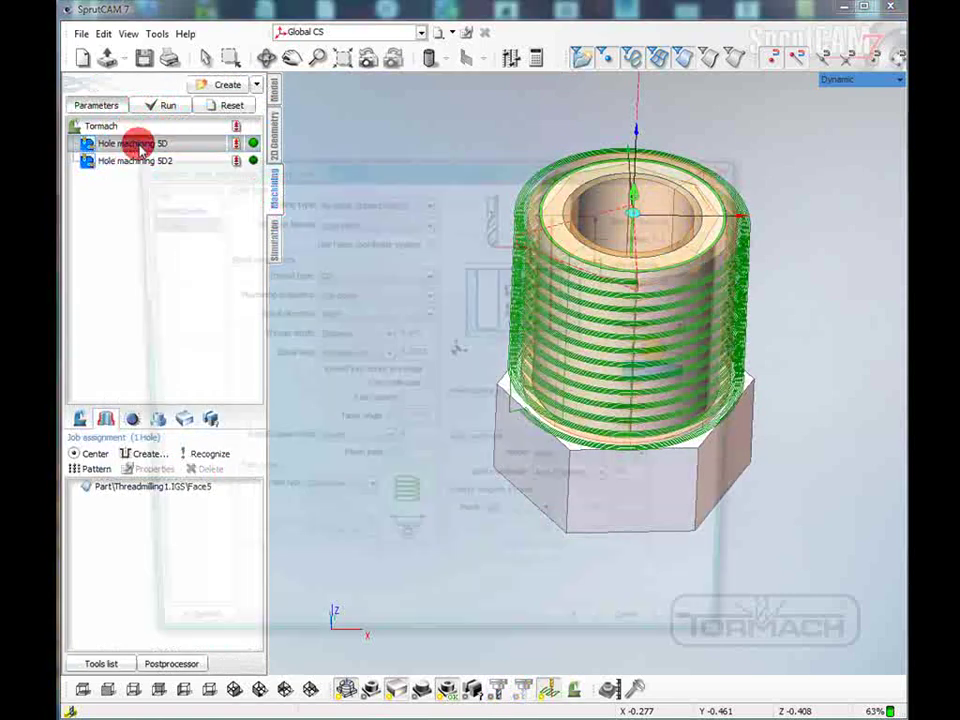
{"action": "left_click", "coordinate": [385, 443]}
{"action": "left_click", "coordinate": [366, 450]}
{"action": "left_click", "coordinate": [385, 443]}
{"action": "left_click", "coordinate": [369, 461]}
{"action": "left_click", "coordinate": [585, 643]}
- Set the rough passes step of the inner thread operation, Hole machining 5D2, to Off
{"action": "double_click", "coordinate": [131, 162]}
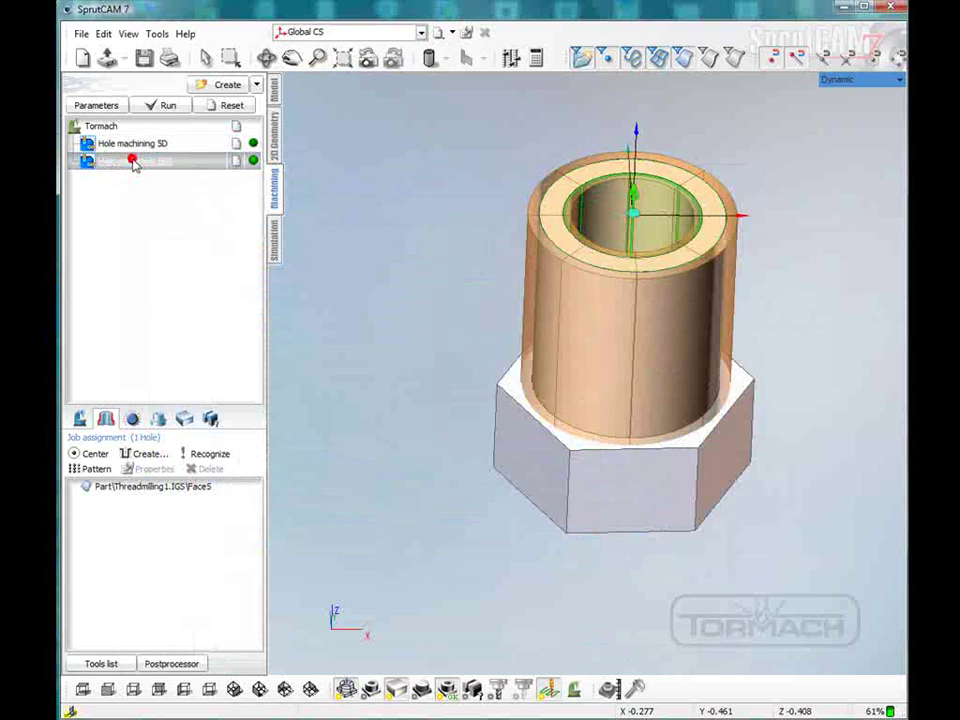
{"action": "left_click", "coordinate": [383, 445]}
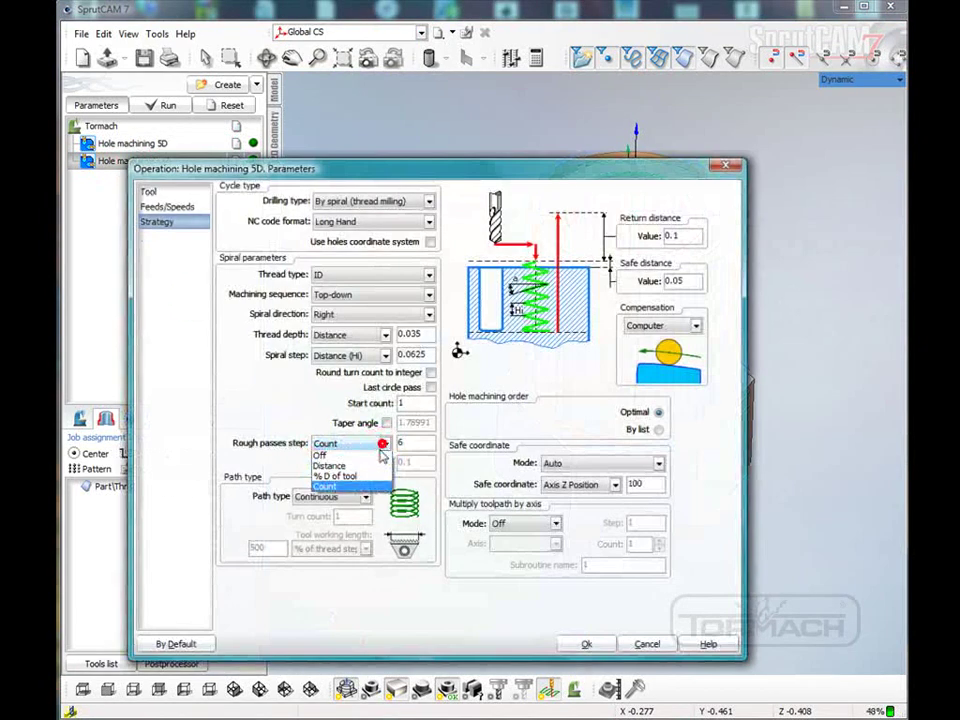
{"action": "left_click", "coordinate": [372, 455]}
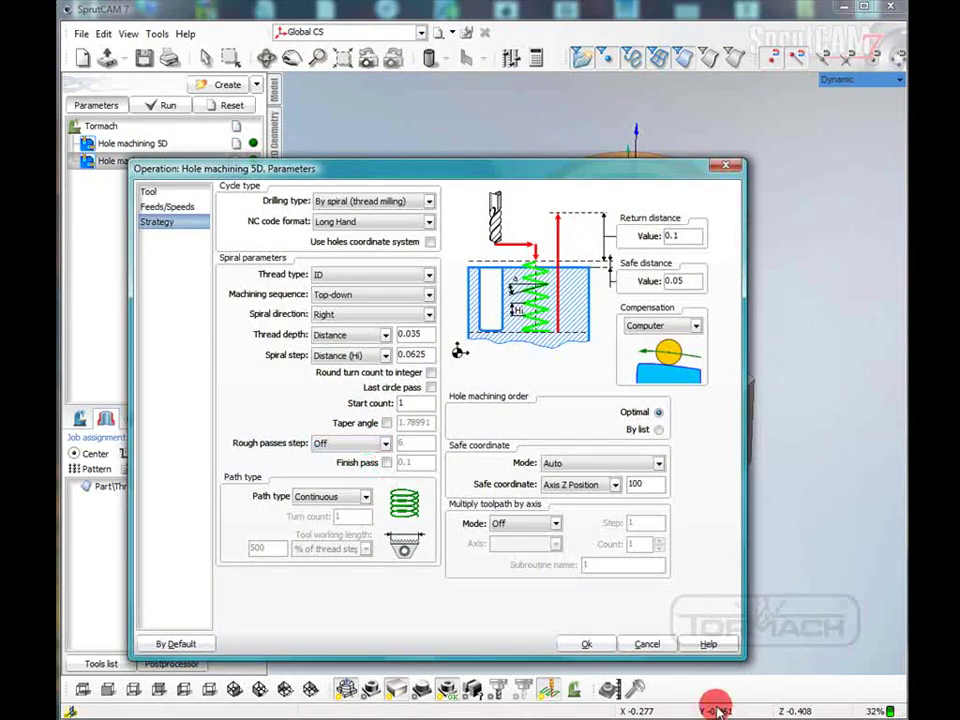
{"action": "left_click", "coordinate": [601, 643]}
- Recalculate the toolpaths of both thread operations, Hole machining 5D and Hole machining 5D2
{"action": "left_click", "coordinate": [133, 144]}
{"action": "left_click", "coordinate": [158, 105]}
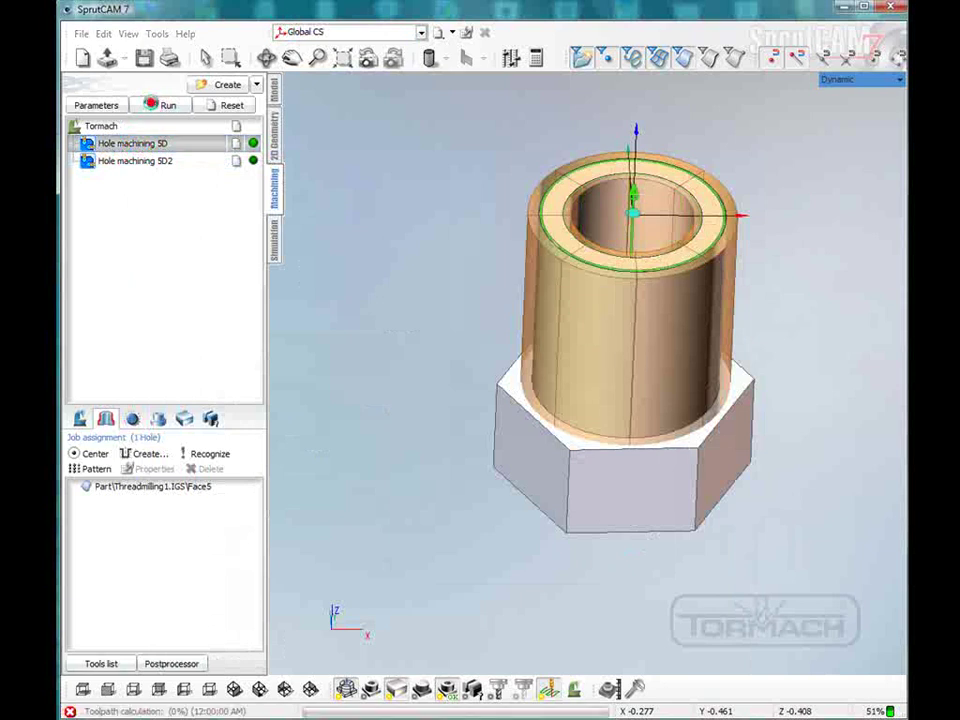
{"action": "left_click", "coordinate": [133, 161]}
{"action": "left_click", "coordinate": [157, 105]}
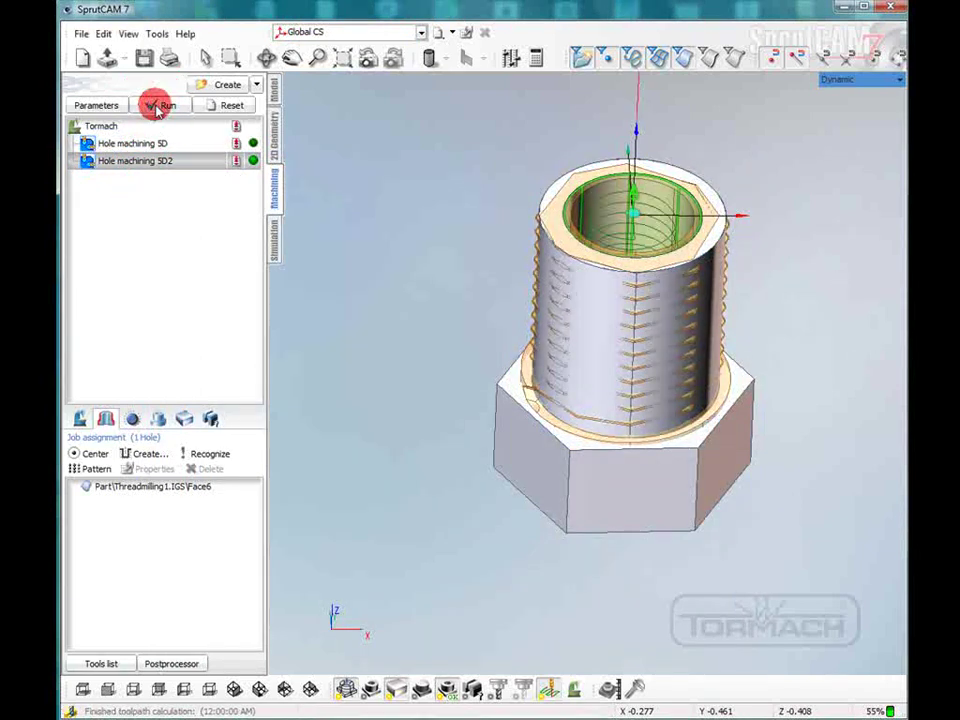
- Simulate both thread operations starting from Hole machining 5D, with the part model hidden and the workpiece seen from the side
{"action": "left_click", "coordinate": [274, 240]}
{"action": "left_click", "coordinate": [140, 144]}
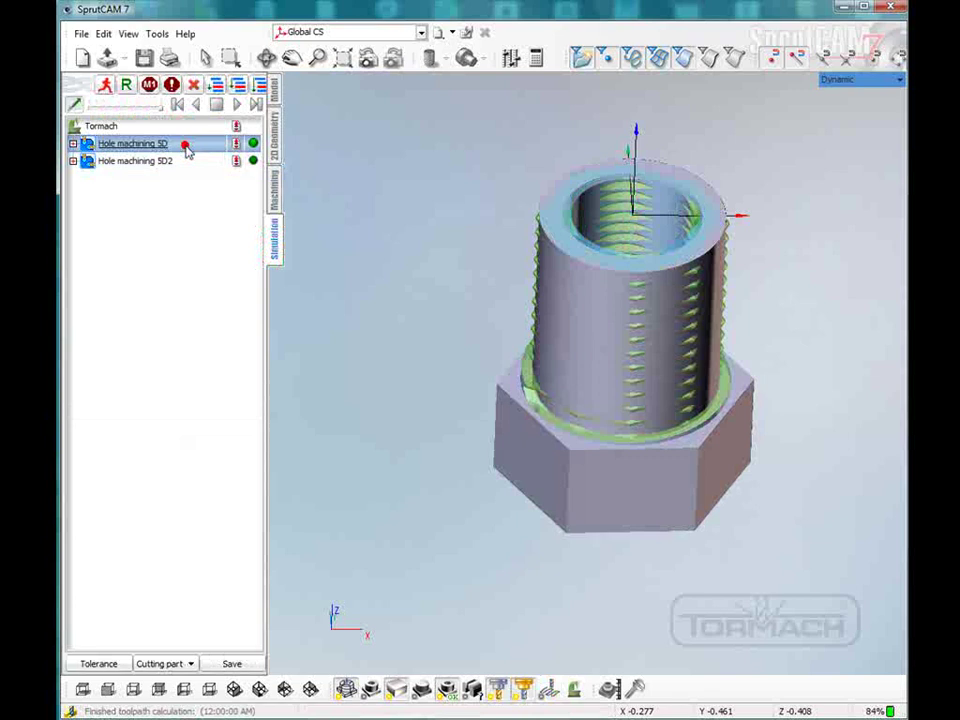
{"action": "left_click", "coordinate": [239, 84]}
{"action": "left_click", "coordinate": [237, 104]}
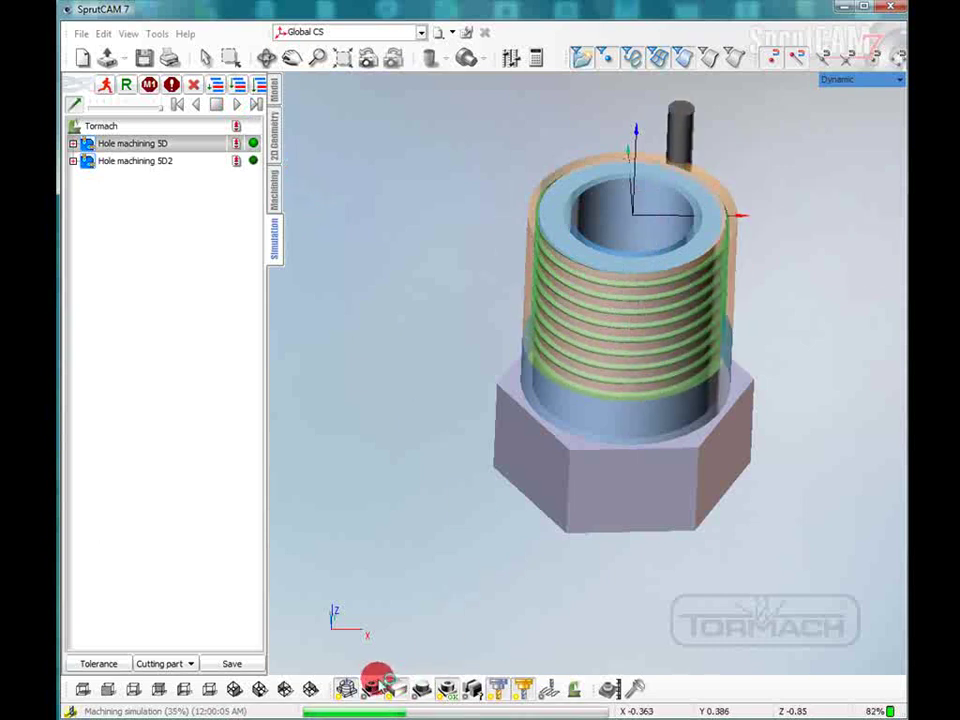
{"action": "left_click", "coordinate": [347, 689]}
{"action": "left_click_drag", "start_coordinate": [371, 533], "coordinate": [435, 497]}
{"action": "left_click_drag", "start_coordinate": [414, 440], "coordinate": [415, 441]}
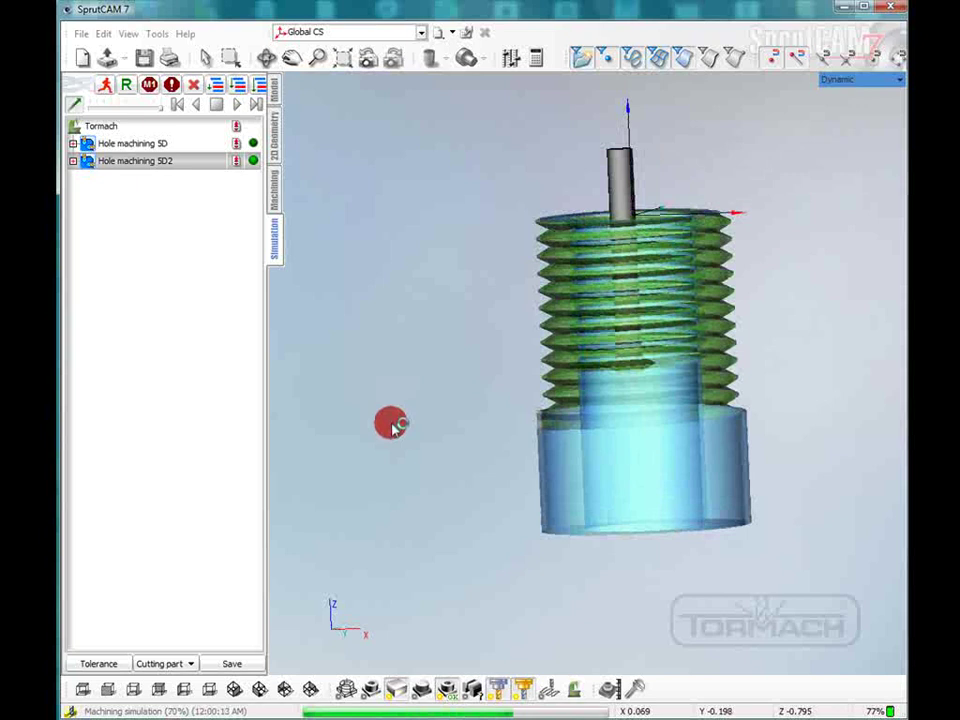
- Turn off the transparency of the simulated workpiece and inspect the finished outer threads as a solid from the side
{"action": "left_click", "coordinate": [401, 688]}
{"action": "left_click", "coordinate": [436, 557]}
{"action": "left_click", "coordinate": [409, 645]}
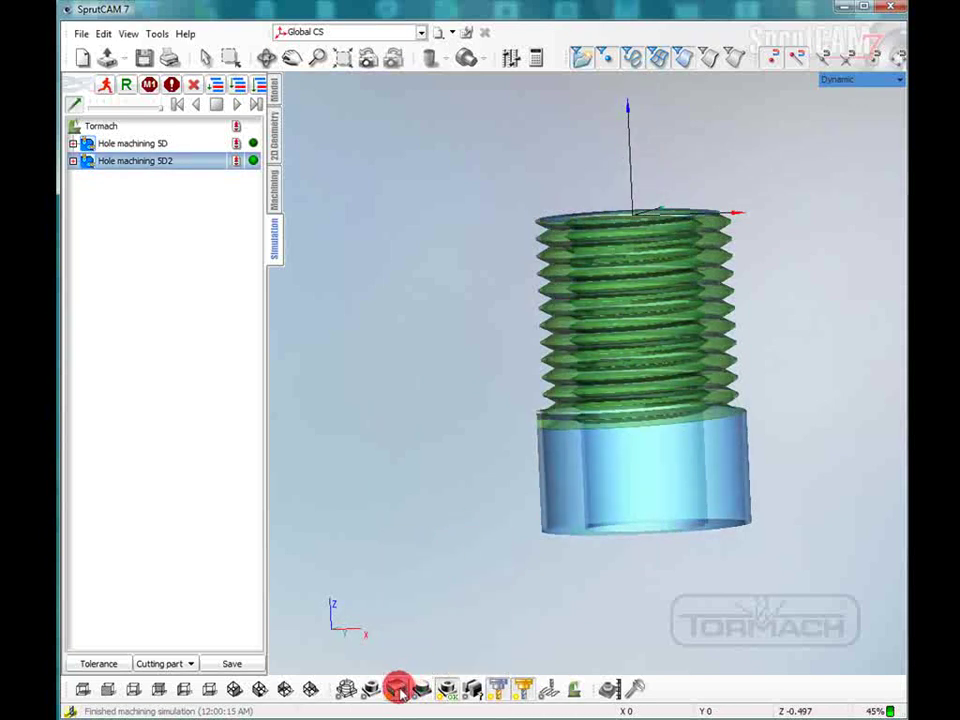
{"action": "left_click", "coordinate": [398, 690]}
{"action": "left_click", "coordinate": [436, 540]}
{"action": "left_click", "coordinate": [401, 688]}
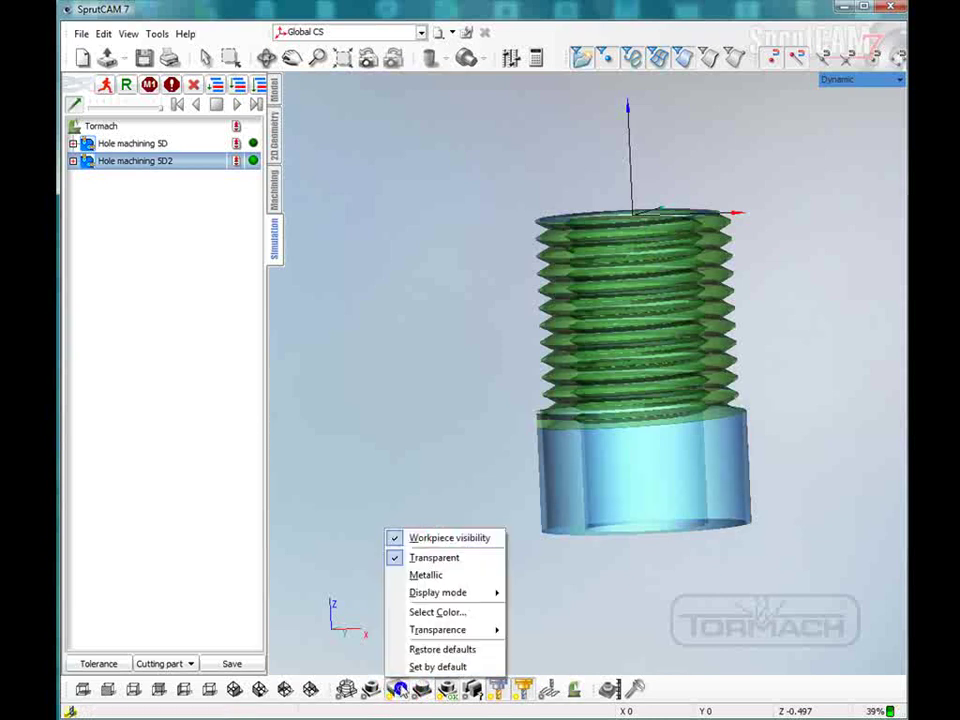
{"action": "left_click", "coordinate": [438, 558]}
{"action": "left_click_drag", "start_coordinate": [509, 487], "coordinate": [492, 330]}
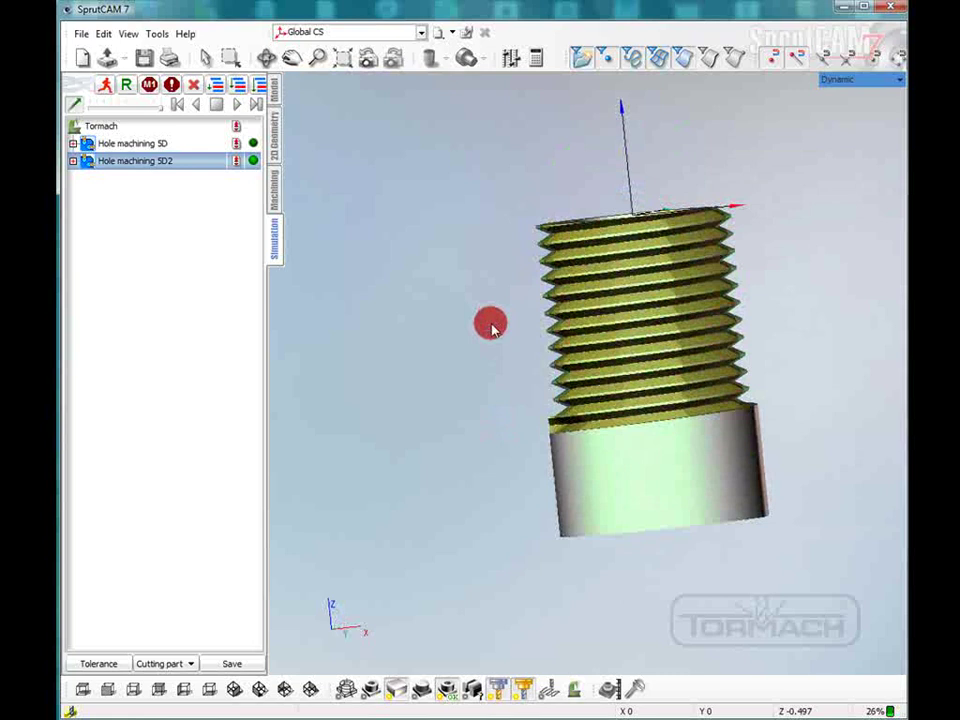